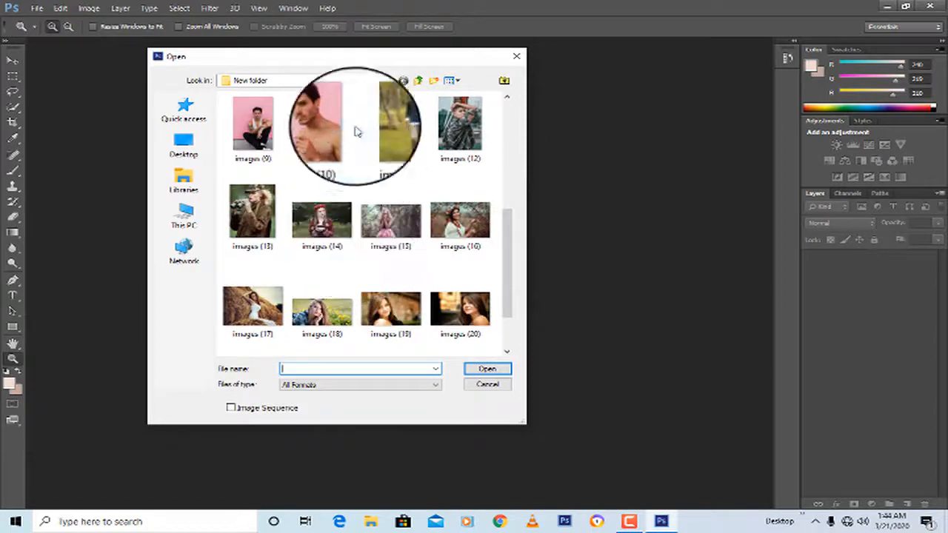
Step: Open the images (10) photo in Camera Raw and view the portrait at 100%
double_click(322, 123)
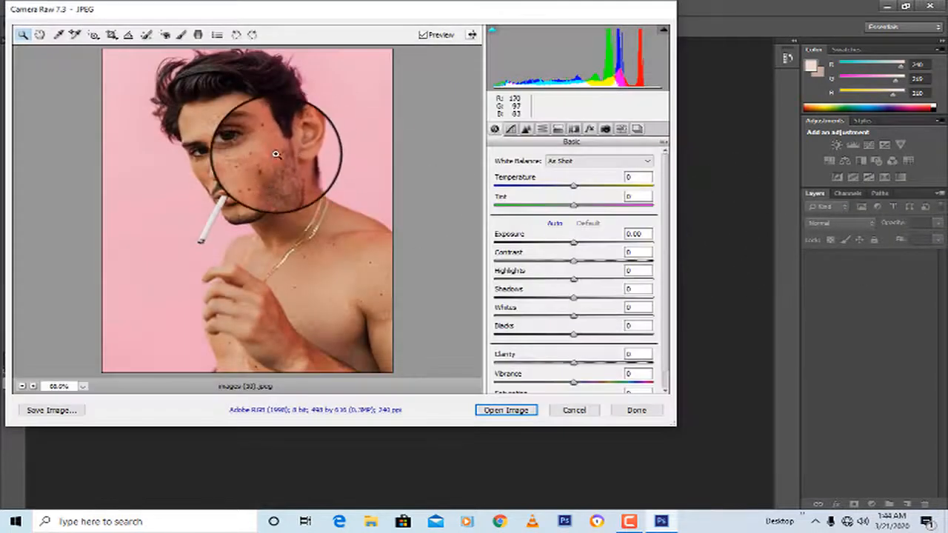
left_click(275, 152)
left_click(276, 148)
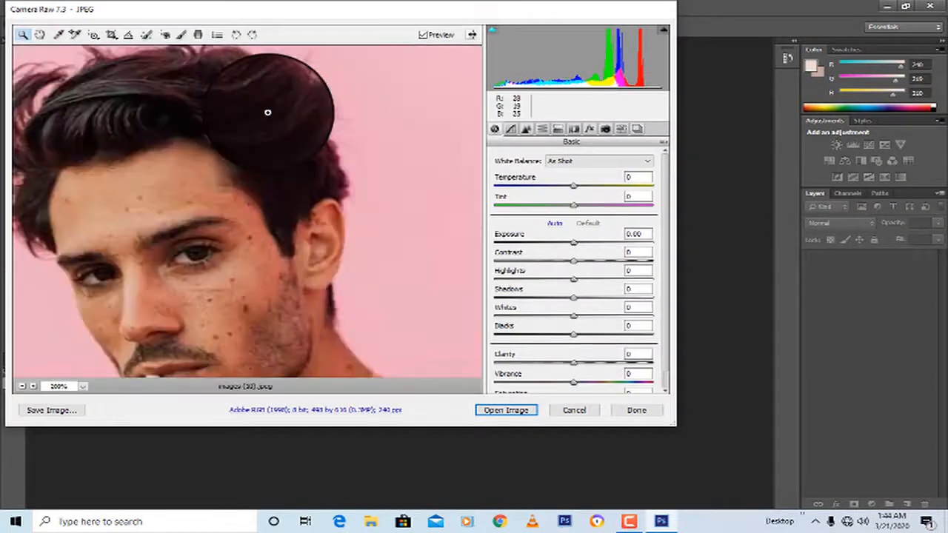
right_click(188, 96)
left_click(231, 144)
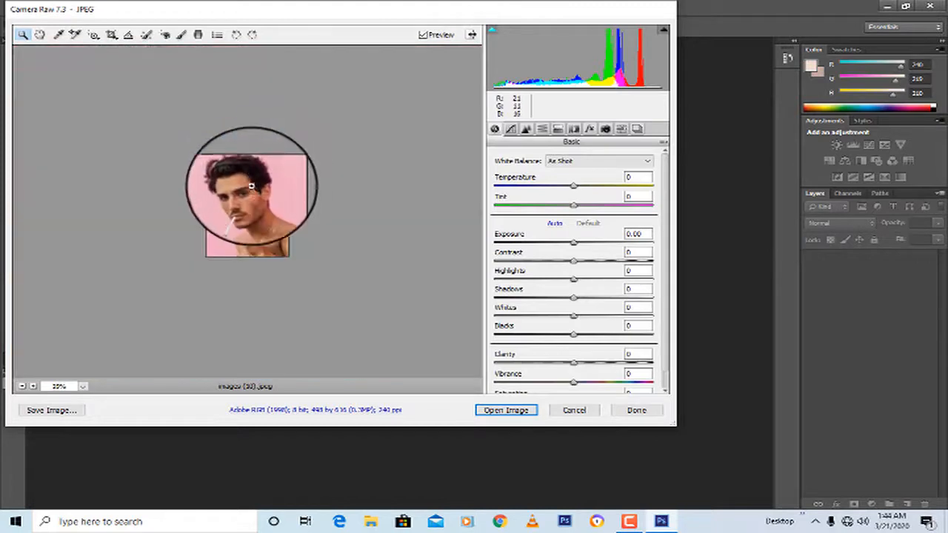
left_click(251, 185)
left_click(250, 186)
left_click(250, 186)
left_click(249, 186)
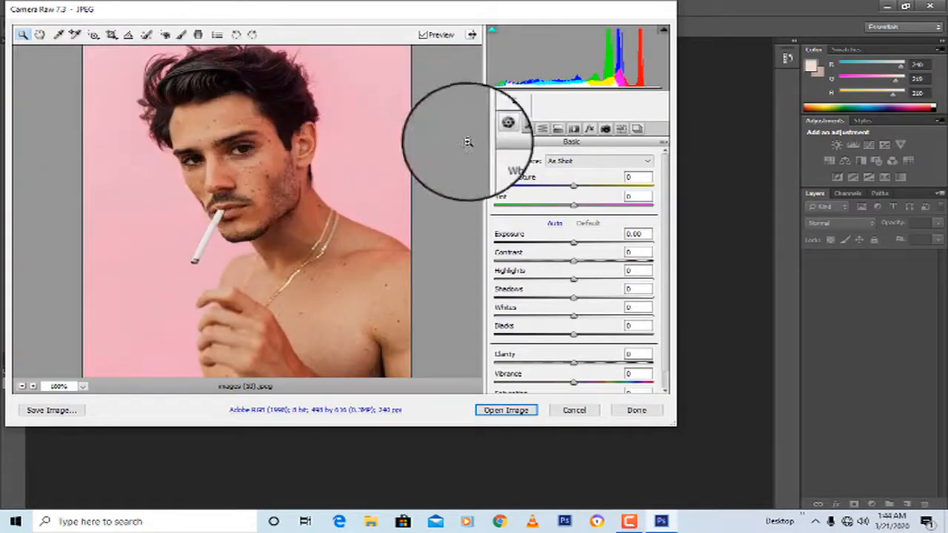
Step: Apply the saved Moody preset to the portrait and open it for editing, accepting the embedded color profile choice
left_click(621, 129)
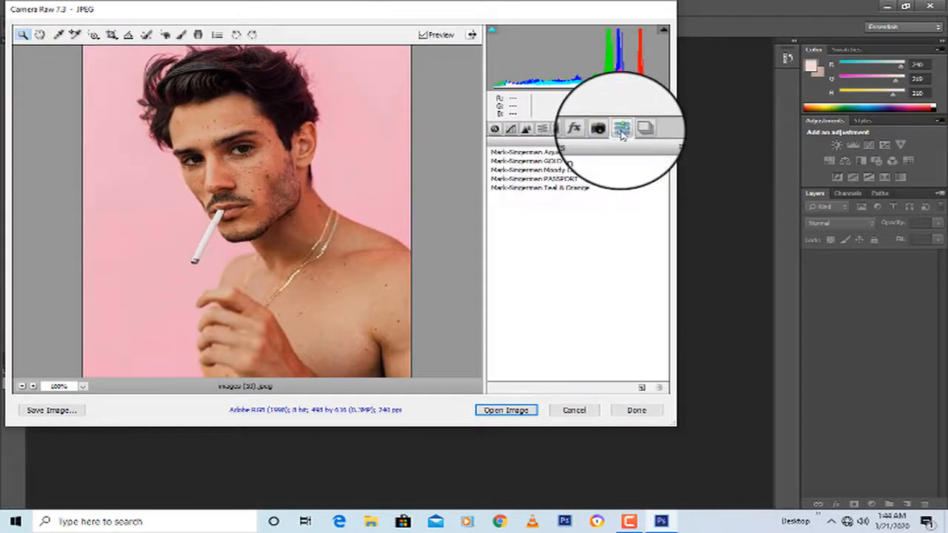
left_click(543, 171)
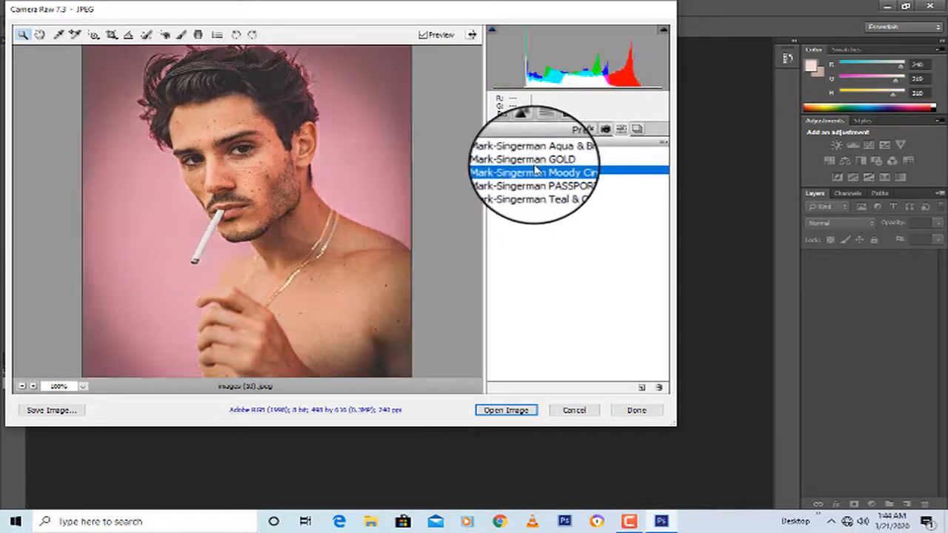
left_click(505, 411)
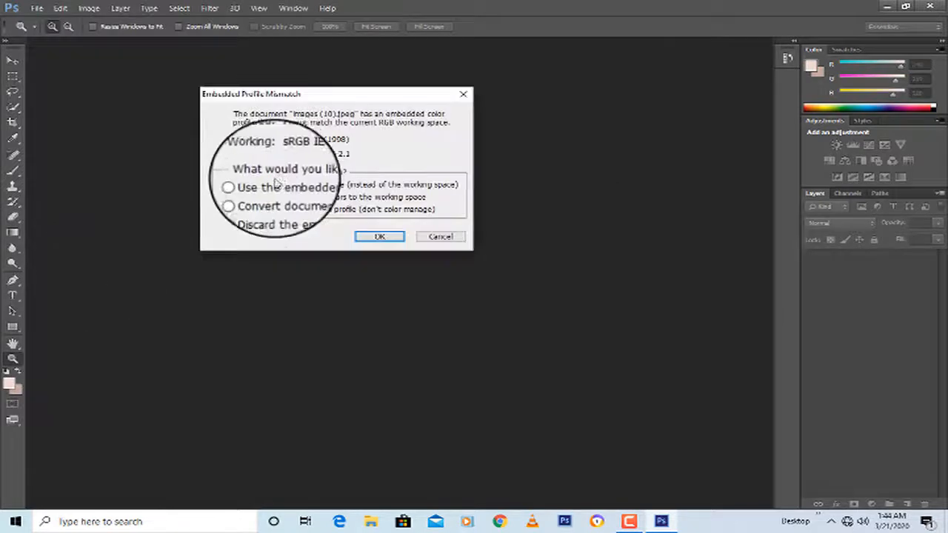
left_click(379, 238)
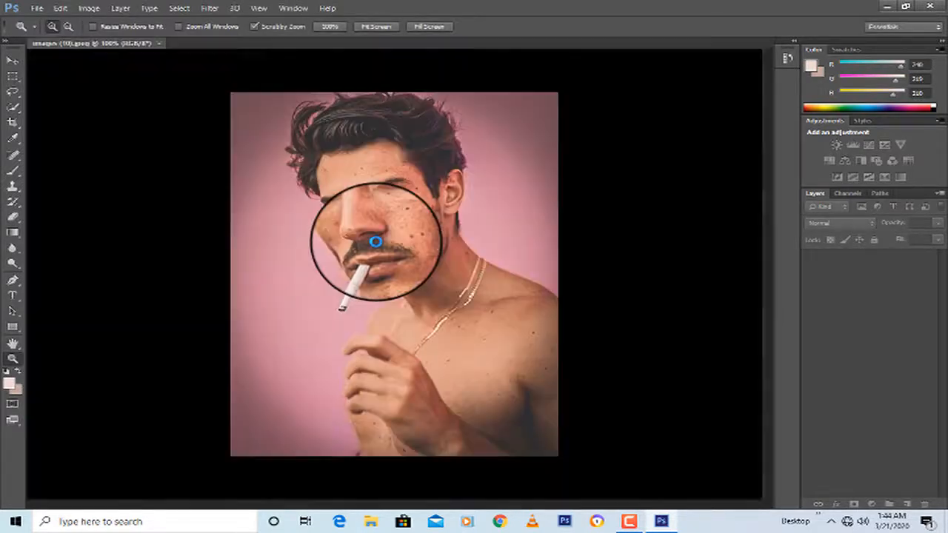
Step: Remove the moles on the forehead and the cheek beside the ear with the Content-Aware Spot Healing Brush
left_click(385, 194)
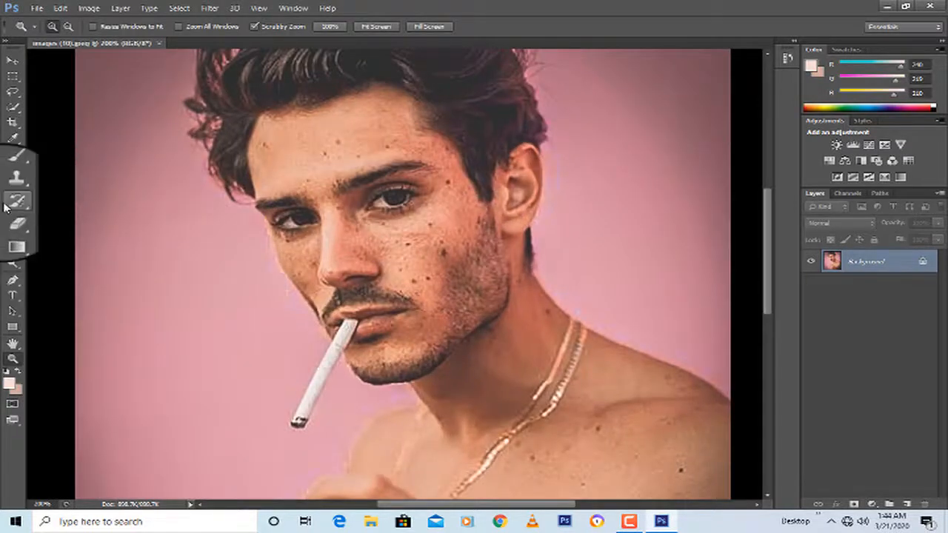
left_click(10, 155)
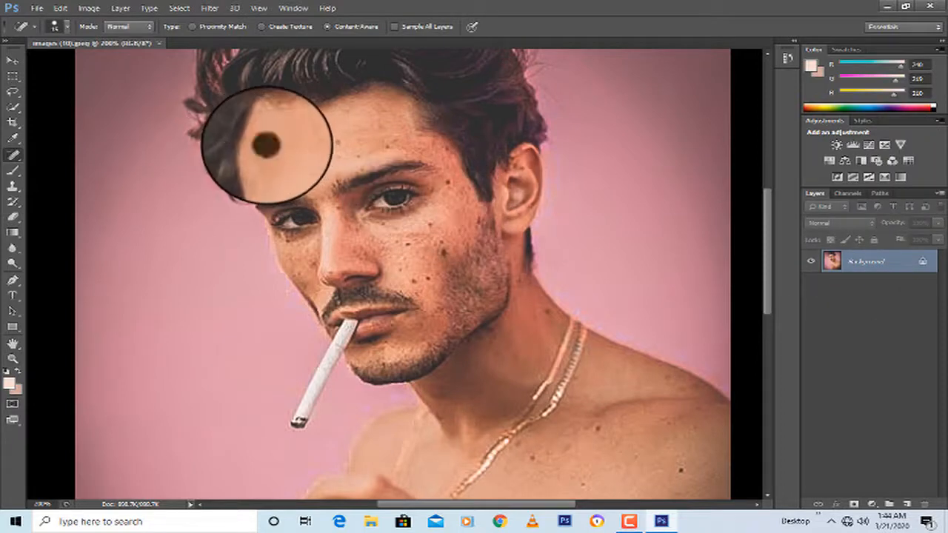
left_click(265, 145)
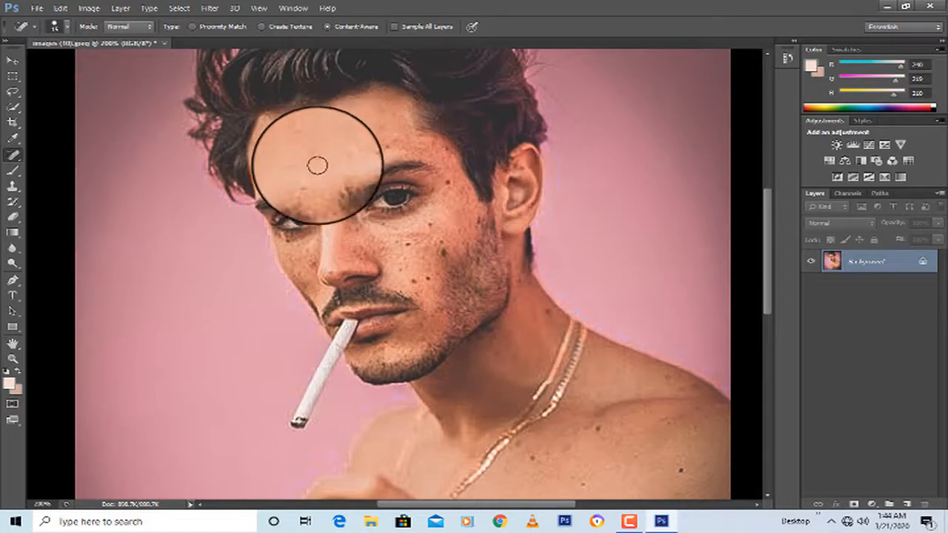
left_click(388, 146)
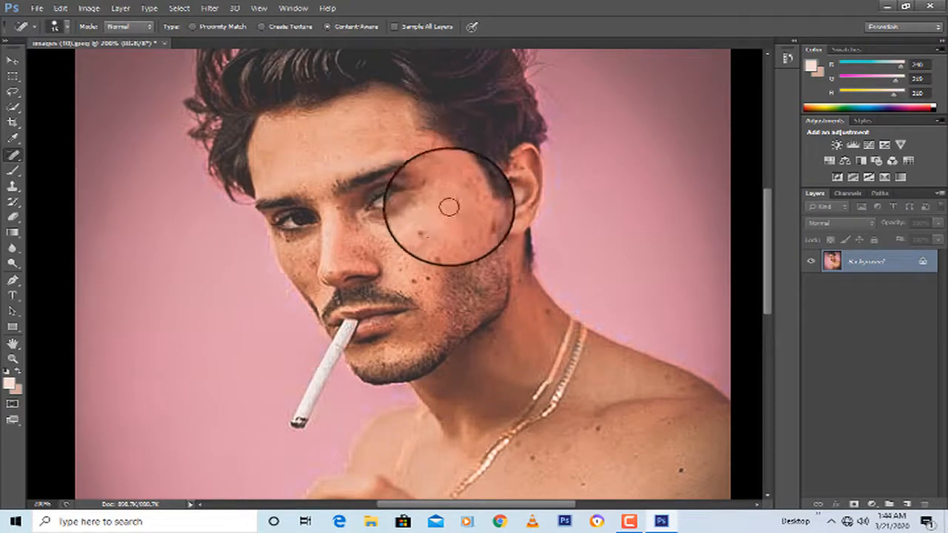
left_click(415, 279)
left_click(437, 281)
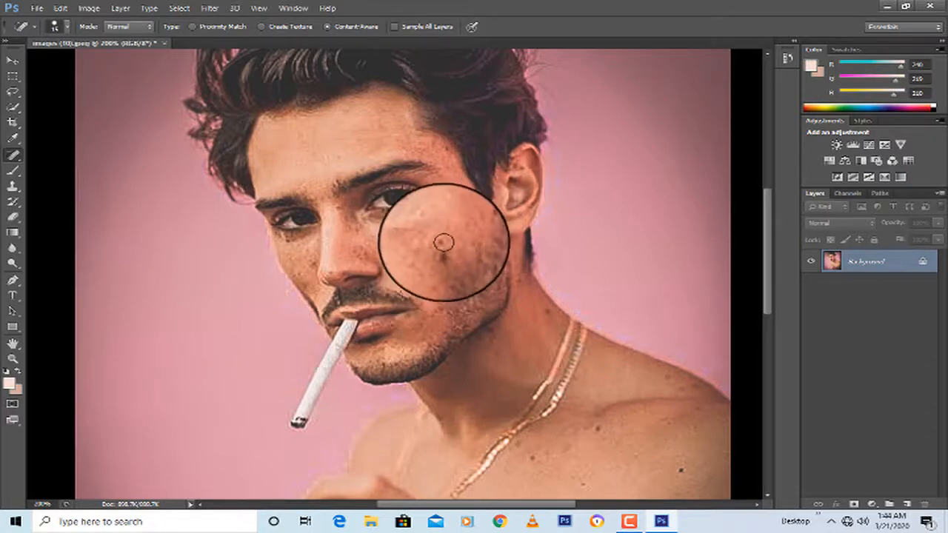
left_click(441, 252)
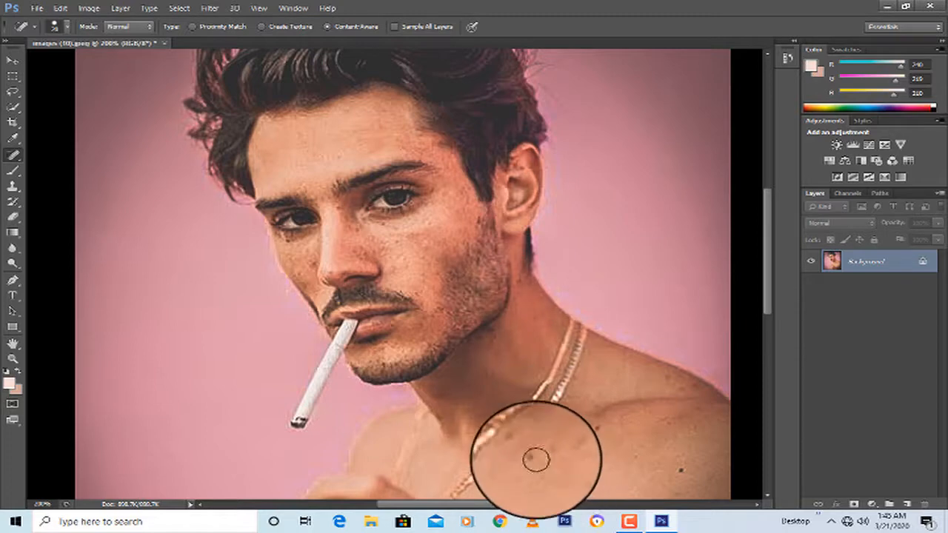
Step: Heal the moles and dark spots across the chest, shoulder and upper arm with the Spot Healing Brush
left_click(596, 427)
left_click(677, 468)
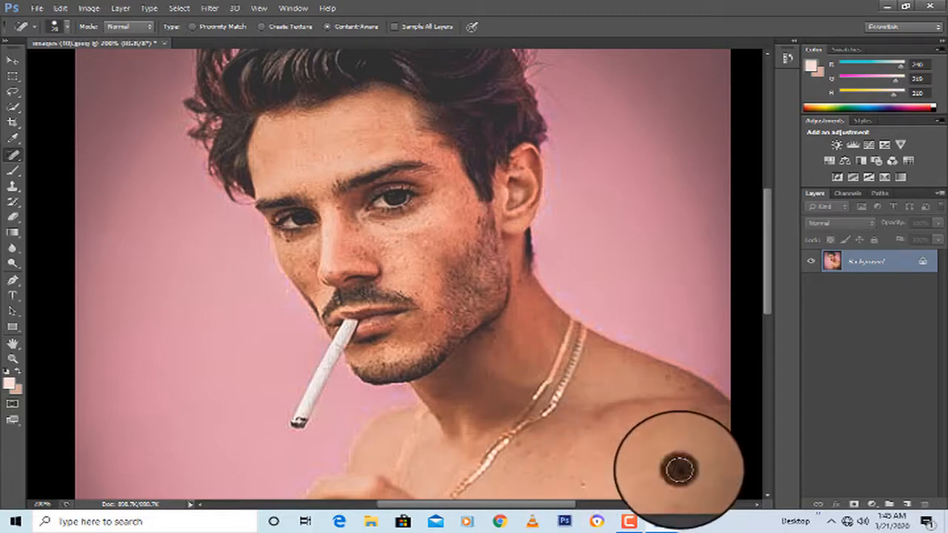
scroll(574, 362, "down", 5)
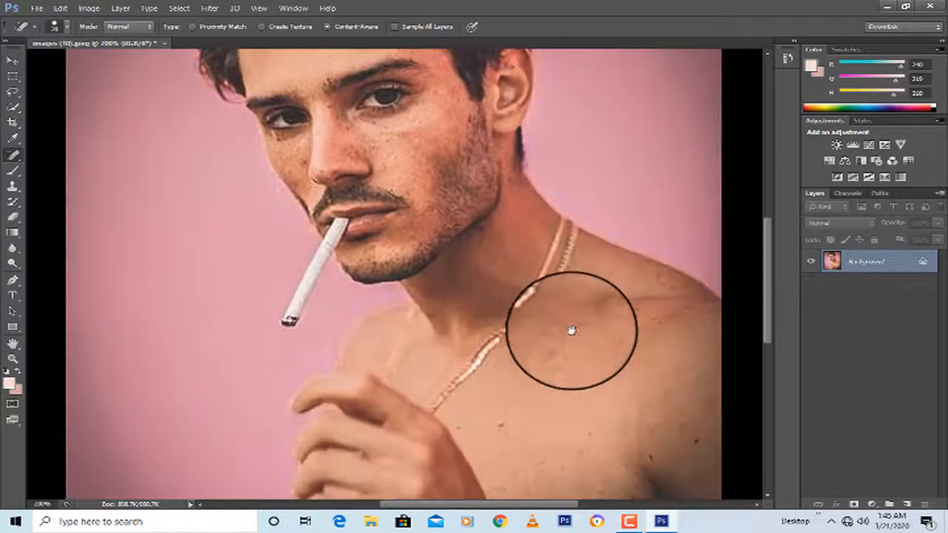
left_click(500, 343)
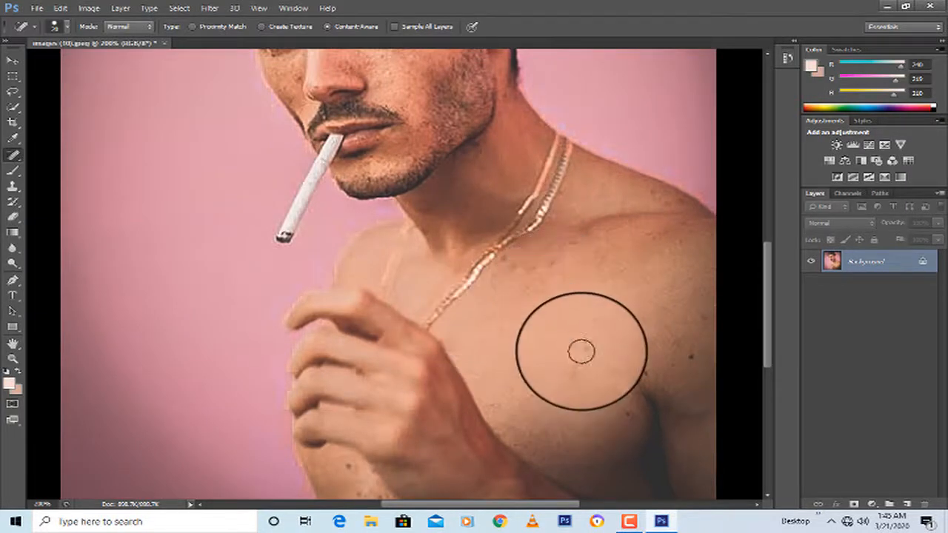
left_click(535, 383)
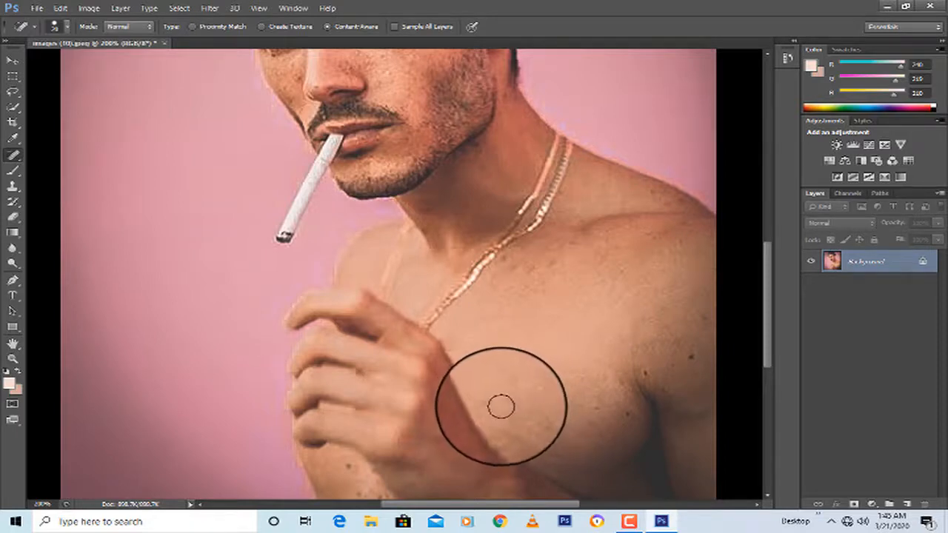
left_click(698, 341)
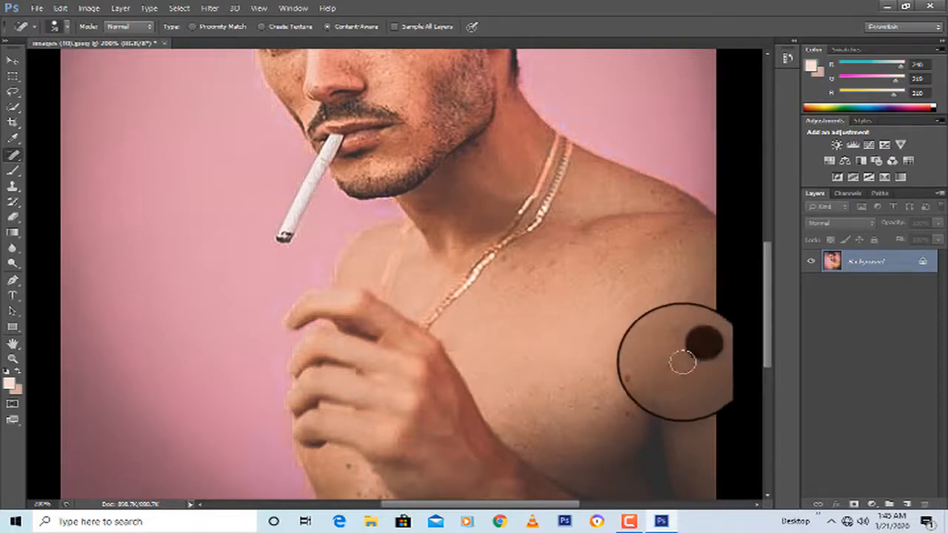
left_click(656, 369)
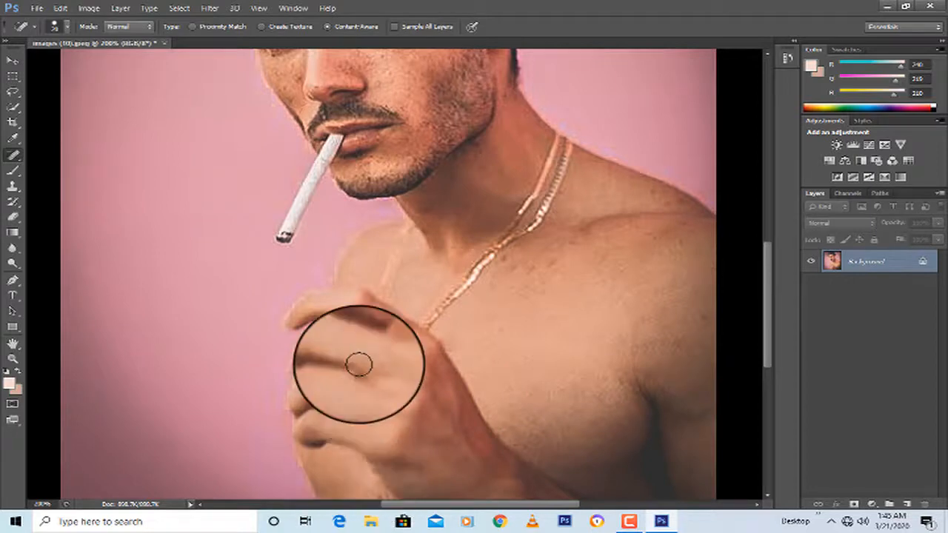
Step: Clean up the remaining small blemishes on the nose, both cheeks and under the eyes with the Spot Healing Brush
left_click_drag(520, 215, 561, 313)
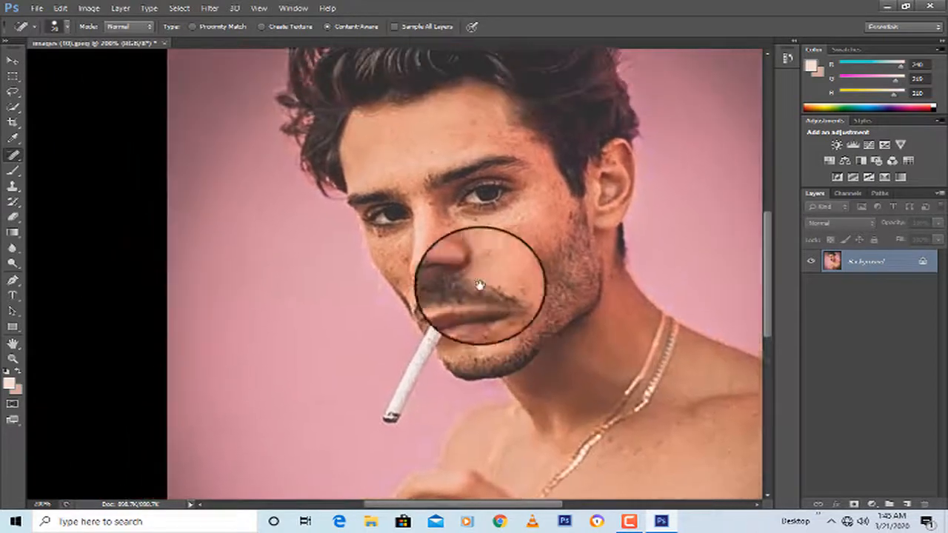
left_click_drag(479, 285, 485, 294)
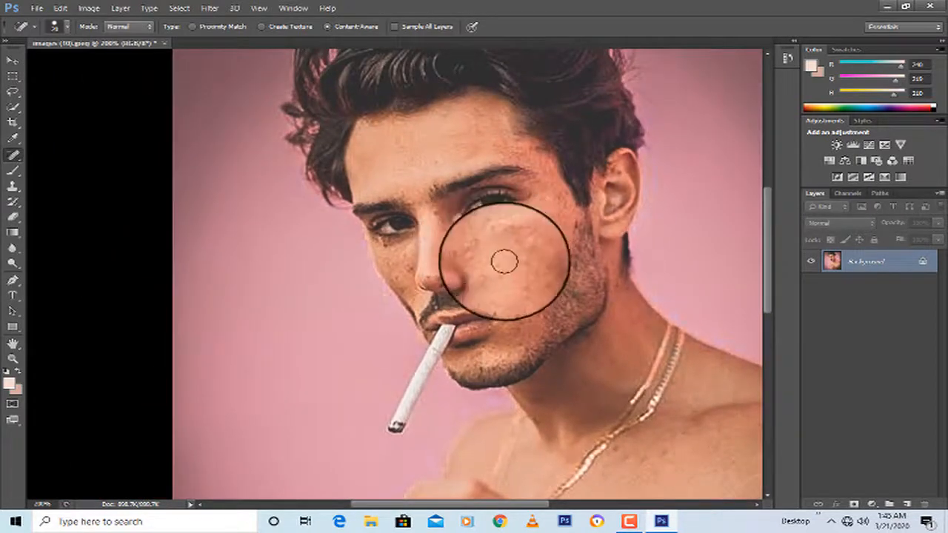
left_click(457, 253)
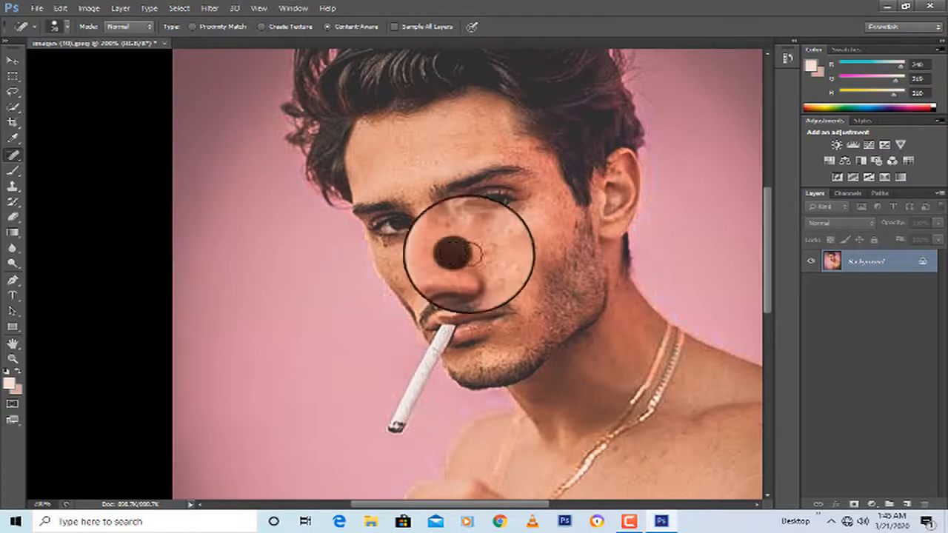
left_click(510, 275)
left_click(504, 263)
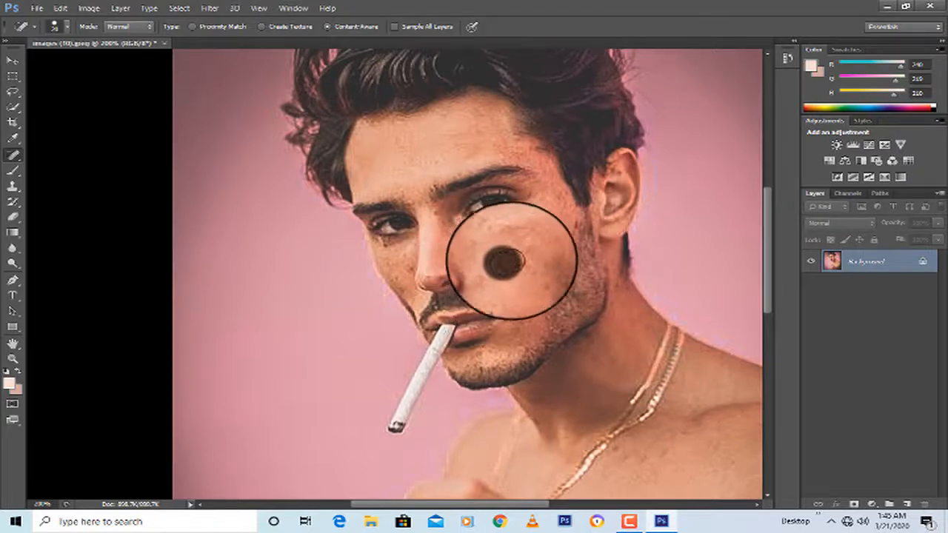
left_click(529, 221)
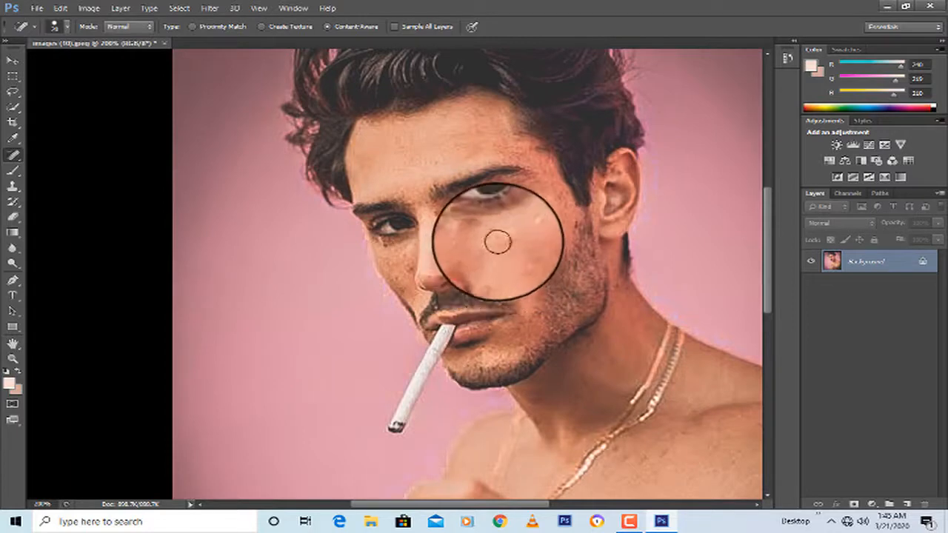
left_click(392, 261)
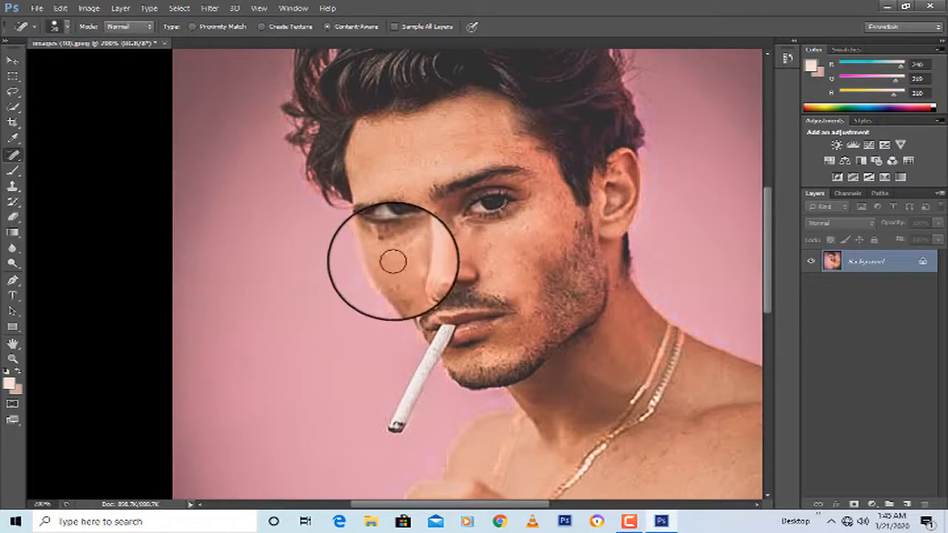
left_click(386, 252)
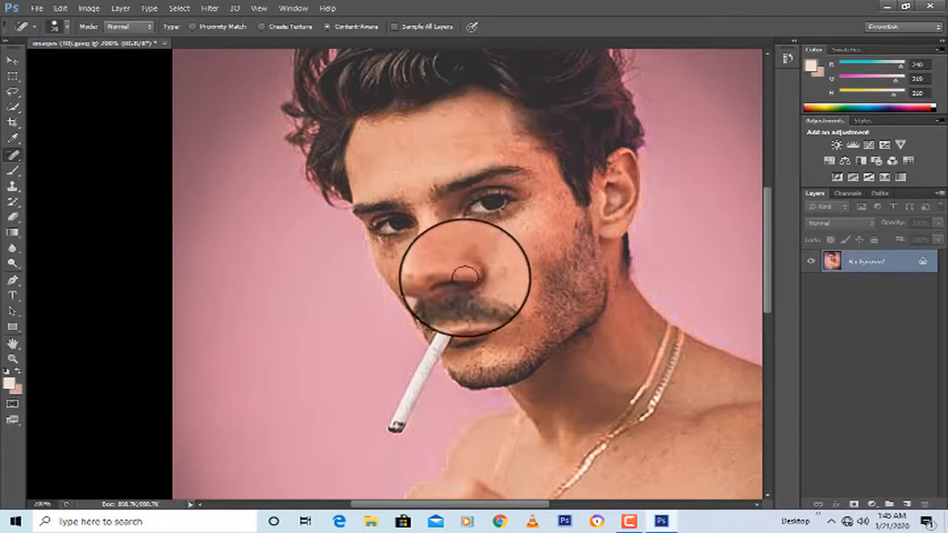
left_click(462, 241)
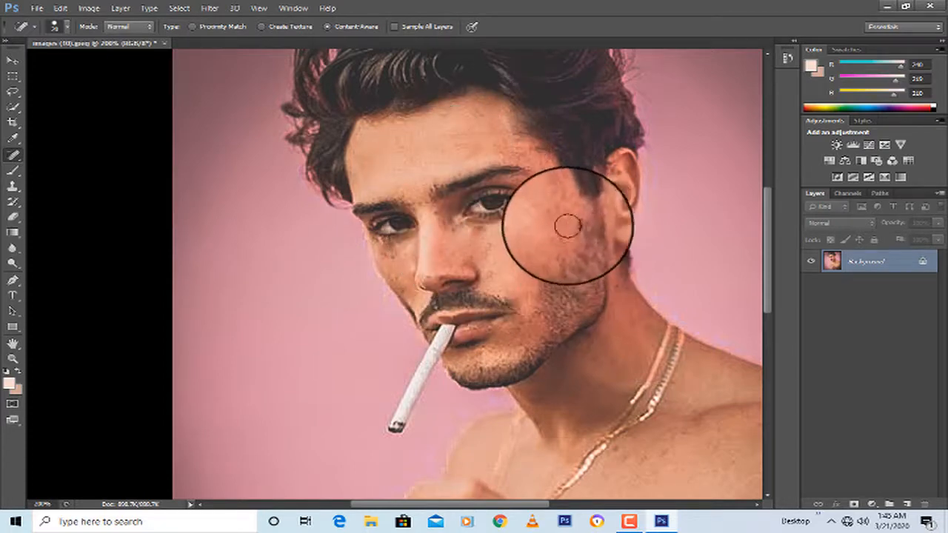
left_click(527, 229)
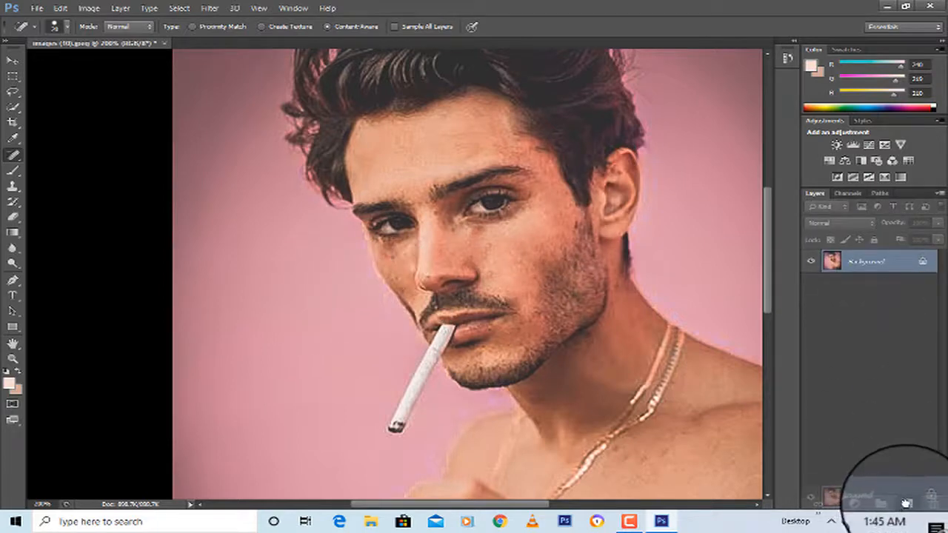
Step: Duplicate the Background layer and switch to the Mixer Brush tool
left_click_drag(905, 503, 906, 503)
right_click(10, 165)
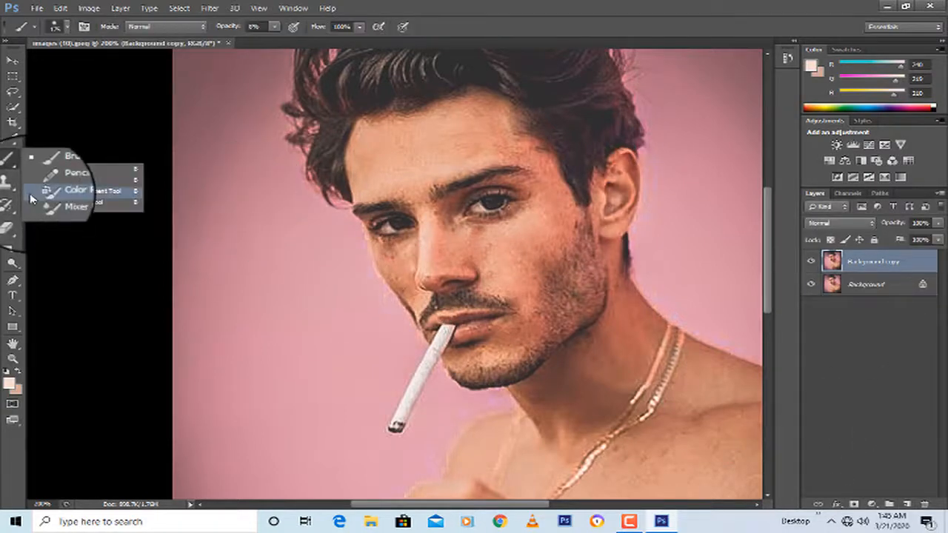
left_click(67, 207)
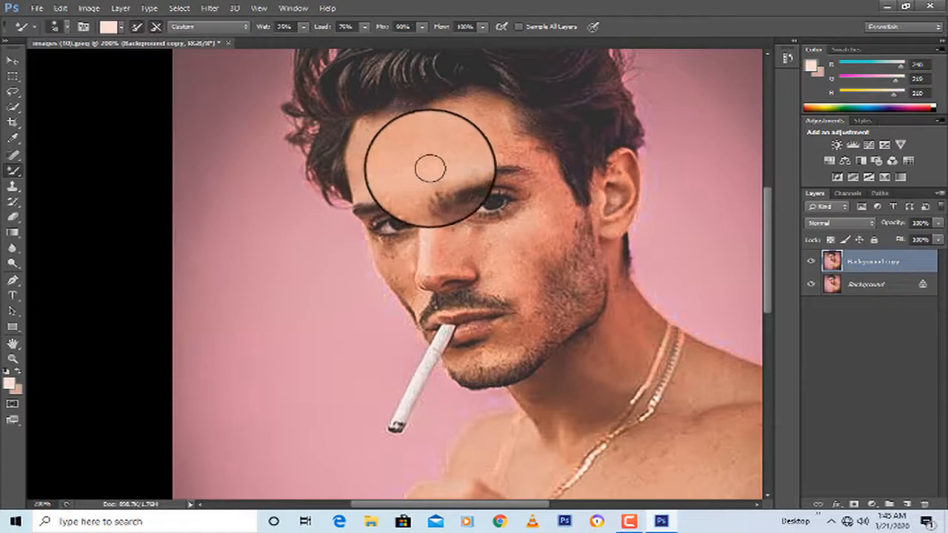
Step: Sample the forehead's skin tone as the foreground colour and smooth the forehead with the Mixer Brush
left_click(9, 382)
left_click(441, 153)
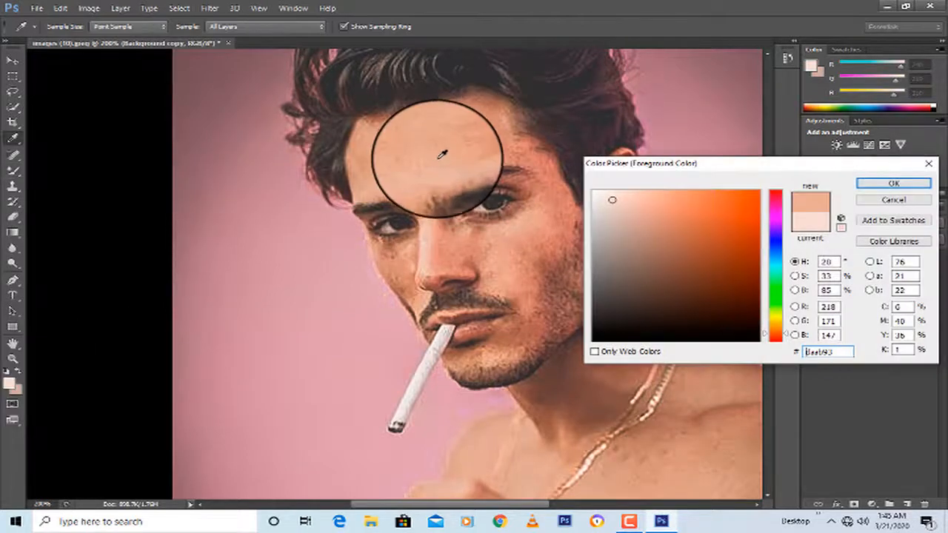
left_click(893, 183)
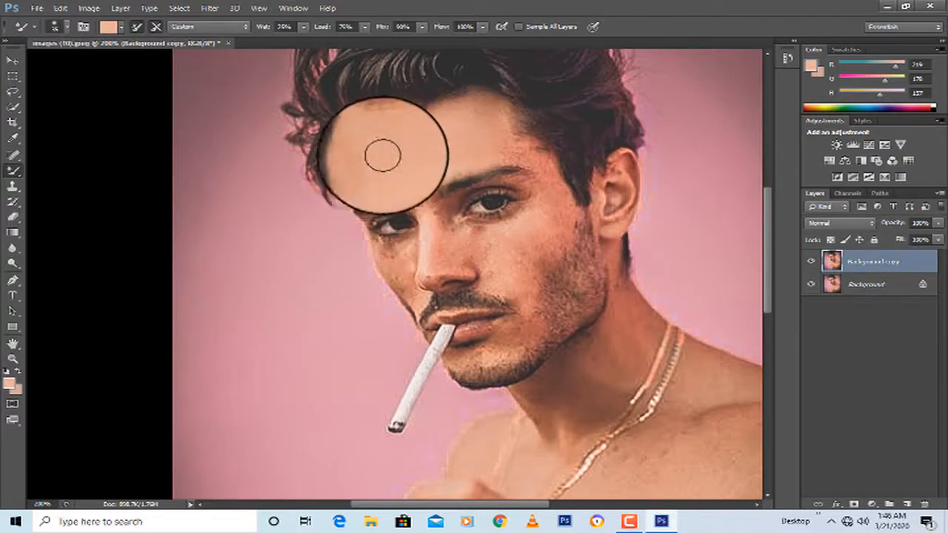
mouse_move(371, 153)
left_mouse_down()
mouse_move(365, 176)
mouse_move(362, 164)
mouse_move(379, 172)
mouse_move(427, 137)
left_mouse_up()
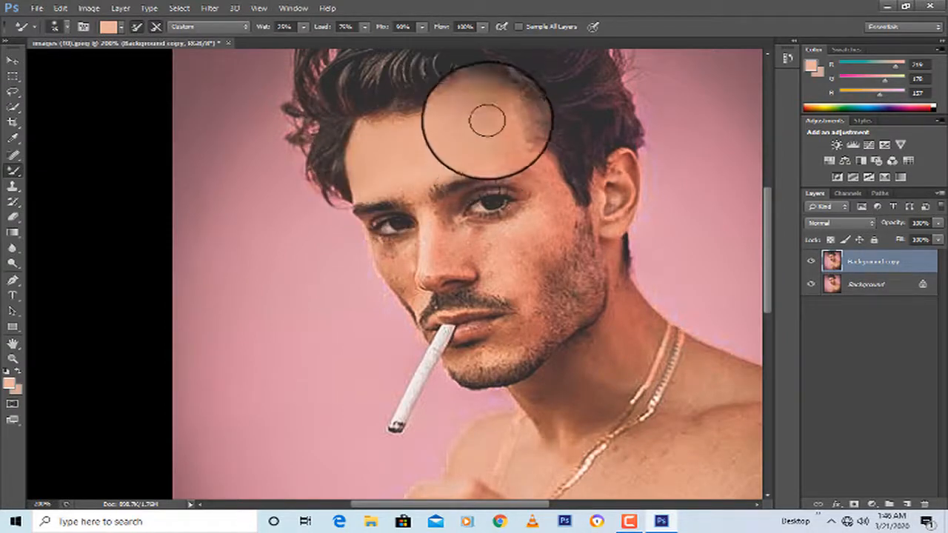
mouse_move(474, 140)
left_mouse_down()
mouse_move(409, 166)
mouse_move(445, 155)
mouse_move(450, 108)
mouse_move(427, 119)
left_mouse_up()
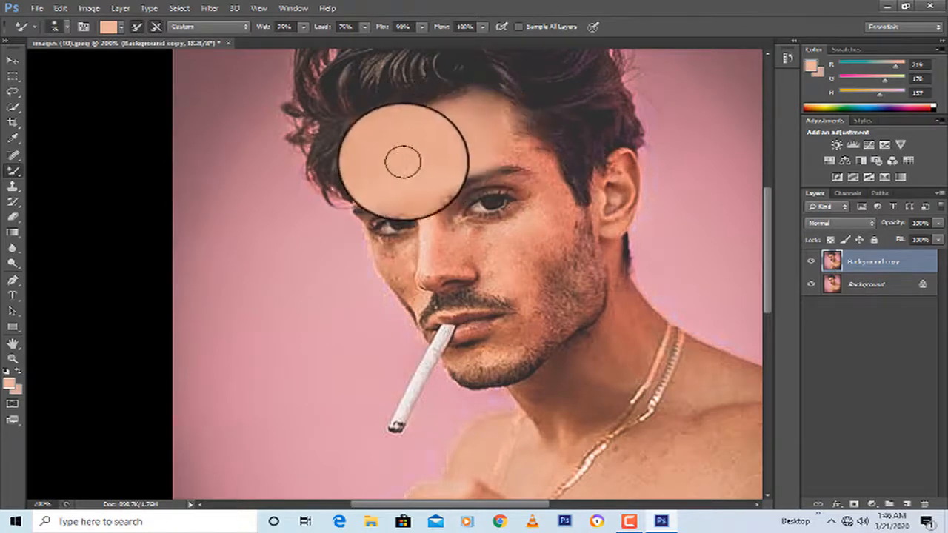
key("[")
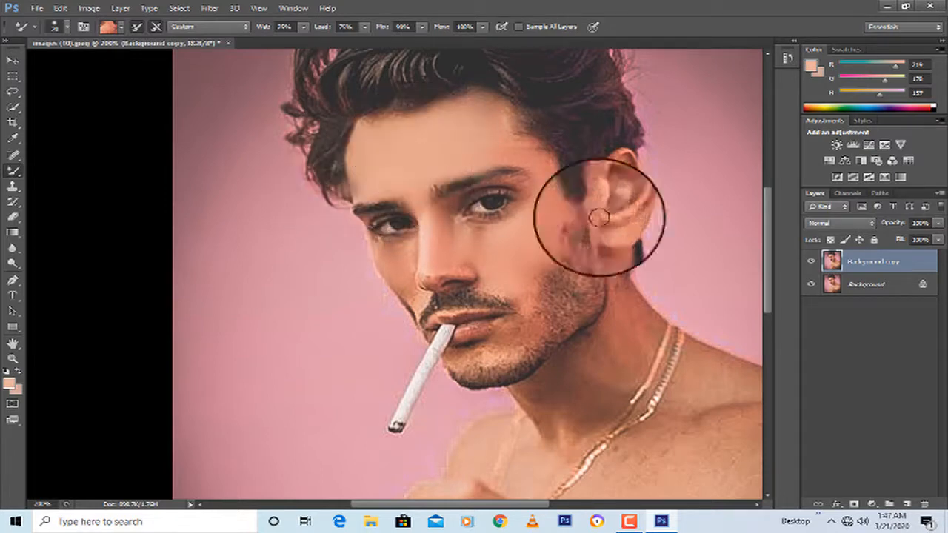
Step: Step back one Mixer Brush stroke in the document history
left_click(785, 68)
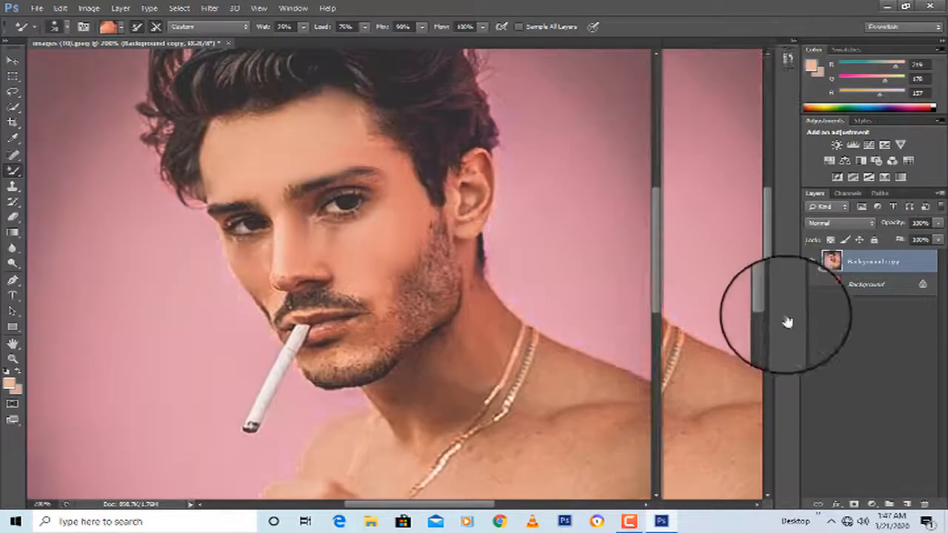
left_click(715, 331)
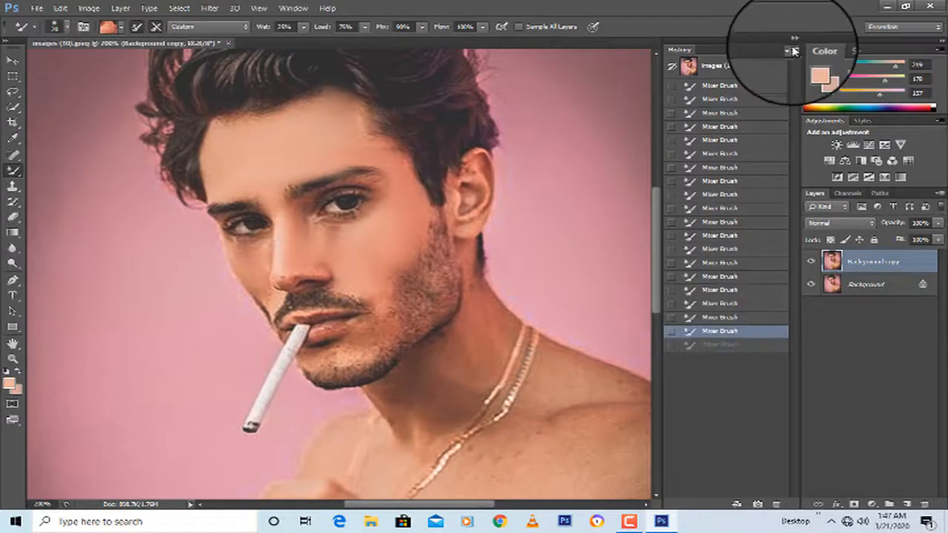
left_click(793, 46)
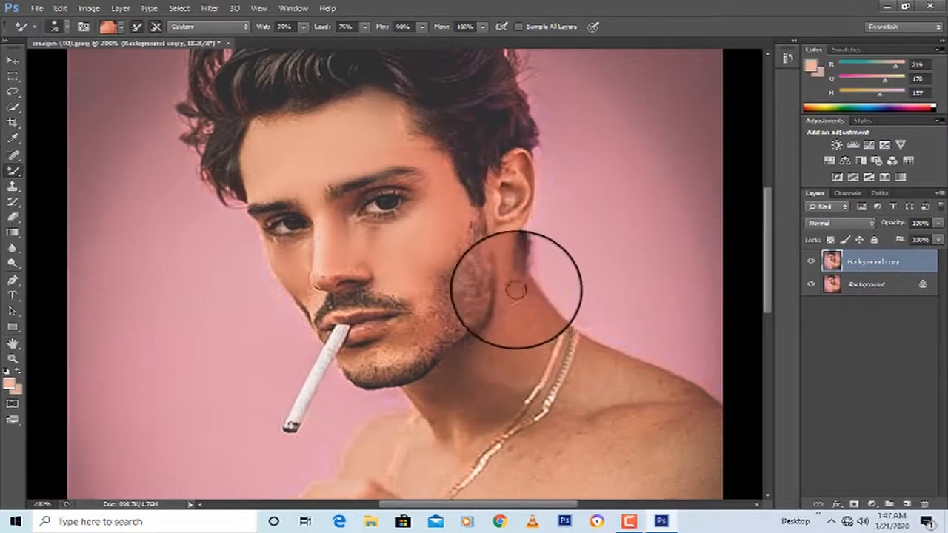
Step: Smooth the skin on the neck, the shoulder beside the necklace and the chest with the Mixer Brush
mouse_move(515, 294)
left_mouse_down()
mouse_move(516, 324)
mouse_move(514, 261)
mouse_move(525, 360)
mouse_move(524, 324)
mouse_move(495, 367)
mouse_move(465, 370)
mouse_move(463, 389)
mouse_move(483, 396)
mouse_move(517, 380)
mouse_move(532, 345)
mouse_move(490, 397)
mouse_move(472, 396)
mouse_move(468, 417)
mouse_move(458, 420)
mouse_move(438, 396)
mouse_move(448, 407)
mouse_move(506, 391)
mouse_move(477, 422)
mouse_move(500, 327)
mouse_move(472, 352)
left_mouse_up()
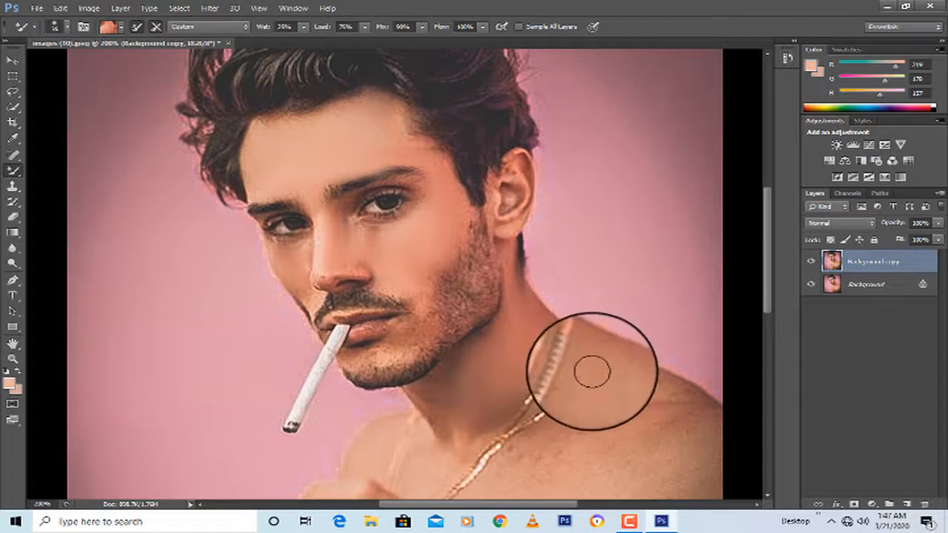
left_click_drag(570, 363, 599, 370)
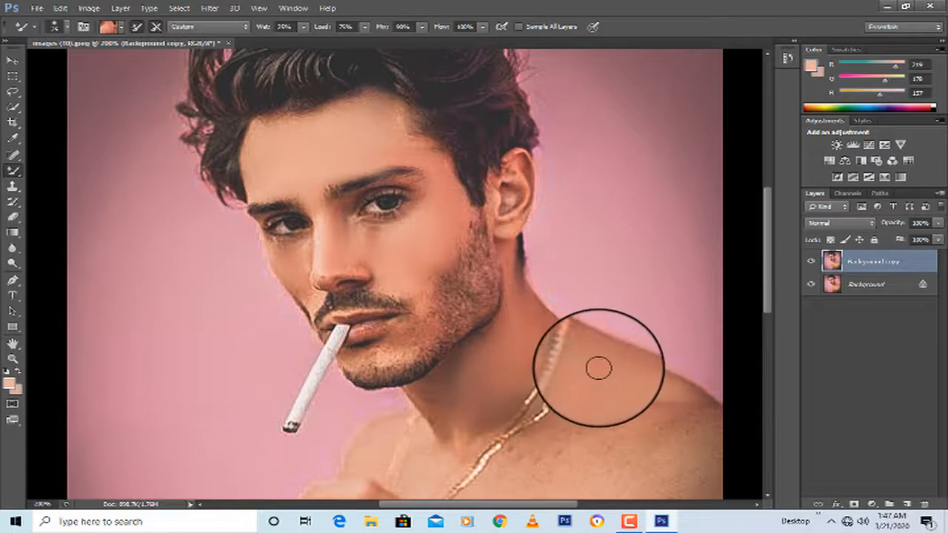
mouse_move(493, 396)
left_mouse_down()
mouse_move(468, 199)
mouse_move(327, 204)
left_mouse_up()
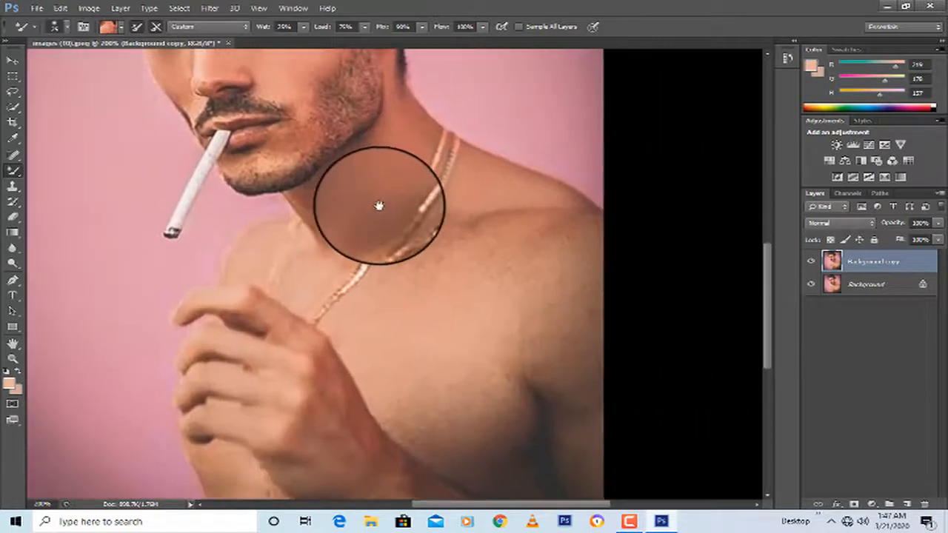
mouse_move(448, 257)
left_mouse_down()
mouse_move(417, 290)
mouse_move(418, 279)
mouse_move(444, 284)
mouse_move(441, 244)
mouse_move(462, 245)
mouse_move(441, 238)
mouse_move(398, 302)
mouse_move(393, 287)
mouse_move(378, 288)
mouse_move(425, 278)
mouse_move(447, 344)
mouse_move(475, 341)
mouse_move(531, 283)
mouse_move(485, 280)
mouse_move(496, 257)
mouse_move(547, 276)
mouse_move(525, 239)
mouse_move(573, 229)
mouse_move(448, 240)
mouse_move(468, 219)
mouse_move(412, 289)
mouse_move(353, 338)
mouse_move(447, 423)
mouse_move(416, 366)
mouse_move(402, 371)
mouse_move(413, 443)
mouse_move(501, 350)
mouse_move(508, 269)
mouse_move(535, 230)
mouse_move(571, 246)
mouse_move(571, 319)
mouse_move(573, 294)
mouse_move(558, 327)
mouse_move(512, 359)
mouse_move(475, 358)
mouse_move(488, 370)
mouse_move(493, 460)
mouse_move(494, 393)
mouse_move(509, 410)
mouse_move(439, 400)
mouse_move(398, 296)
mouse_move(394, 361)
mouse_move(377, 371)
mouse_move(388, 372)
mouse_move(370, 369)
mouse_move(386, 375)
mouse_move(388, 339)
mouse_move(382, 363)
mouse_move(318, 360)
mouse_move(480, 324)
mouse_move(452, 371)
mouse_move(490, 400)
mouse_move(440, 274)
left_mouse_up()
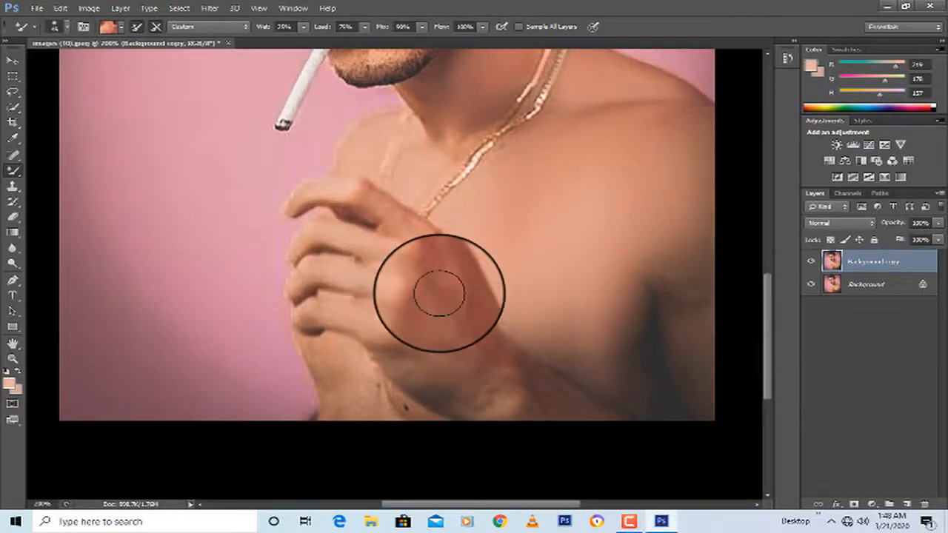
Step: Smooth the hand and the remaining rough skin around the far shoulder and neck with the Mixer Brush
mouse_move(460, 348)
left_mouse_down()
mouse_move(422, 361)
mouse_move(386, 317)
mouse_move(399, 330)
mouse_move(325, 312)
mouse_move(331, 299)
mouse_move(379, 285)
mouse_move(317, 273)
mouse_move(387, 279)
mouse_move(290, 259)
mouse_move(412, 259)
mouse_move(327, 230)
mouse_move(412, 228)
mouse_move(357, 195)
mouse_move(374, 209)
mouse_move(300, 189)
mouse_move(423, 221)
mouse_move(427, 398)
mouse_move(422, 319)
mouse_move(417, 375)
mouse_move(406, 351)
mouse_move(411, 309)
mouse_move(442, 296)
mouse_move(474, 314)
mouse_move(469, 293)
mouse_move(414, 291)
mouse_move(436, 307)
mouse_move(471, 252)
mouse_move(600, 298)
mouse_move(548, 265)
mouse_move(621, 333)
mouse_move(478, 256)
left_mouse_up()
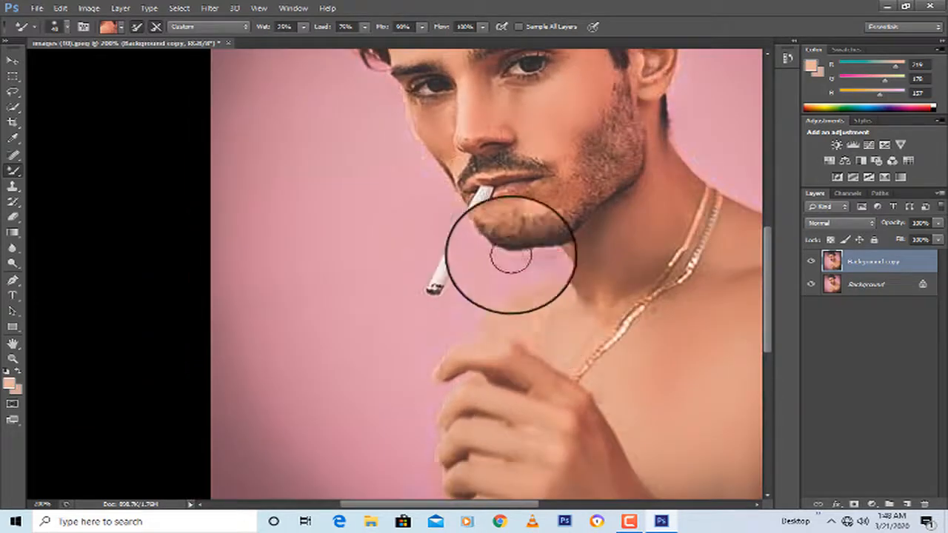
mouse_move(536, 305)
left_mouse_down()
mouse_move(544, 329)
mouse_move(596, 309)
mouse_move(595, 325)
mouse_move(628, 289)
mouse_move(602, 294)
mouse_move(554, 190)
mouse_move(518, 180)
mouse_move(578, 189)
mouse_move(566, 146)
left_mouse_up()
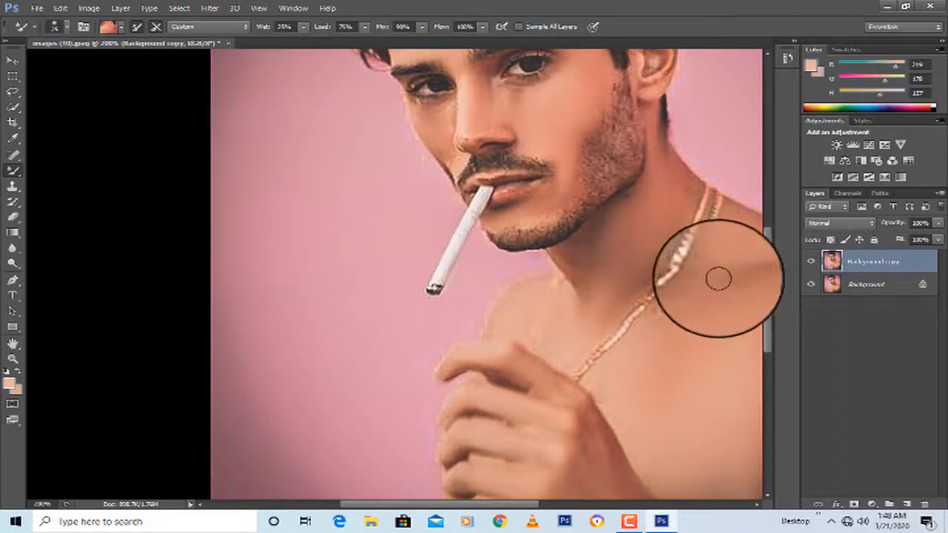
mouse_move(603, 254)
left_mouse_down()
mouse_move(554, 289)
mouse_move(537, 286)
left_mouse_up()
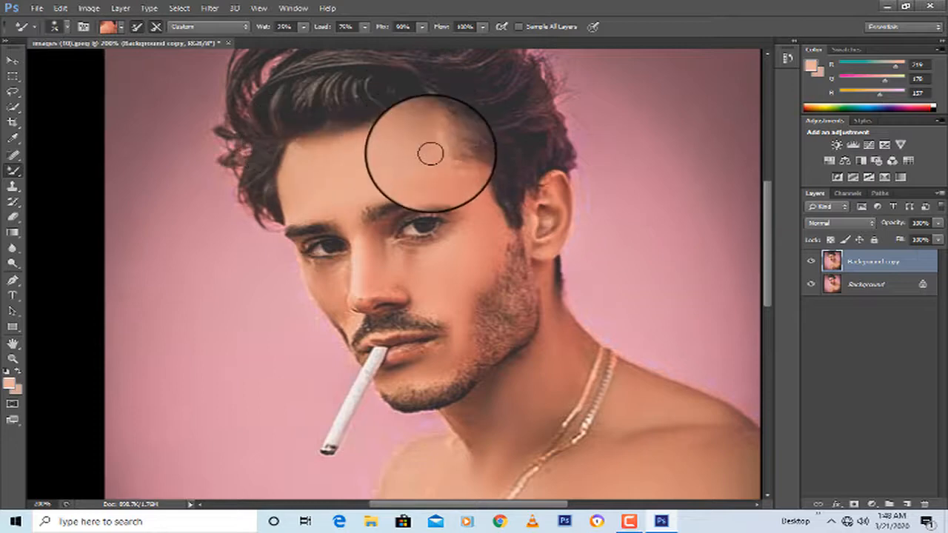
Step: View the whole portrait at 100% to check the smoothed skin
left_click(11, 357)
right_click(268, 229)
left_click(307, 239)
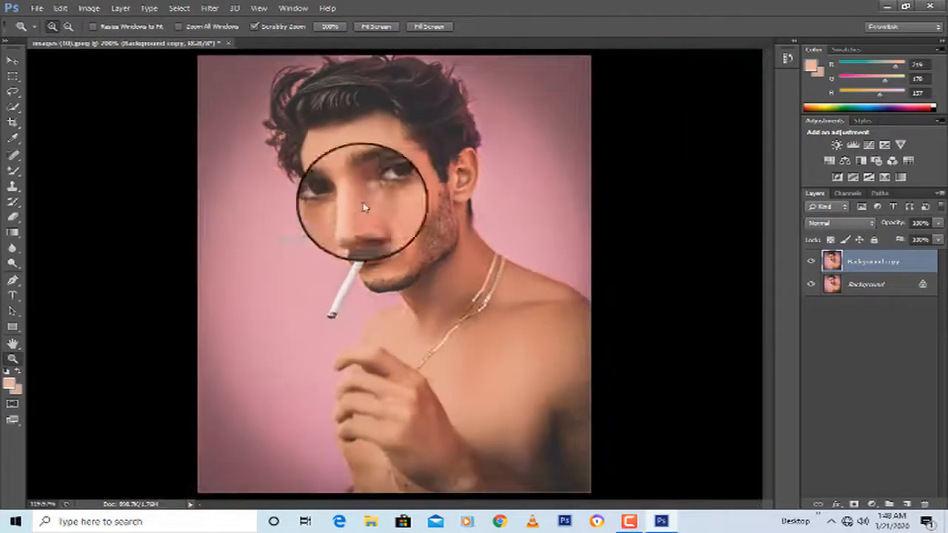
right_click(327, 154)
left_click(385, 250)
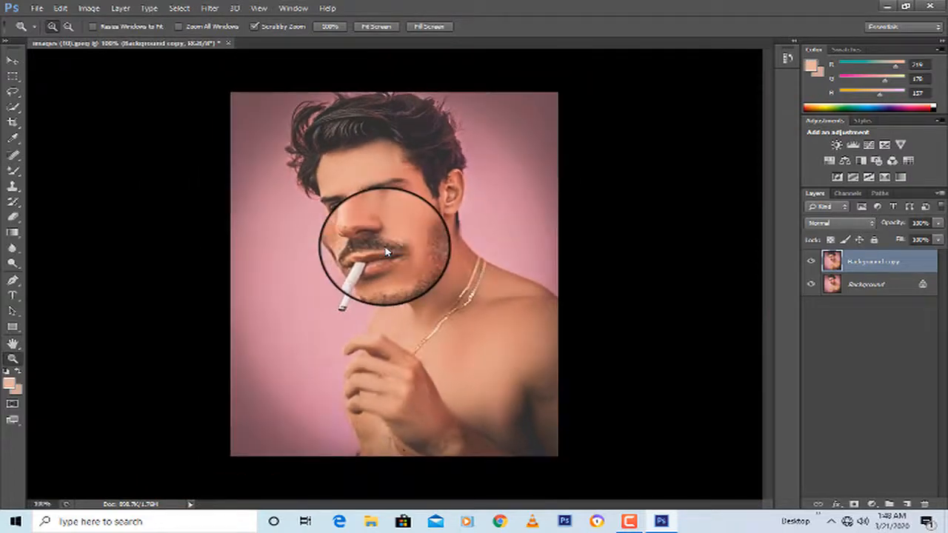
left_click(383, 247)
right_click(389, 209)
left_click(433, 269)
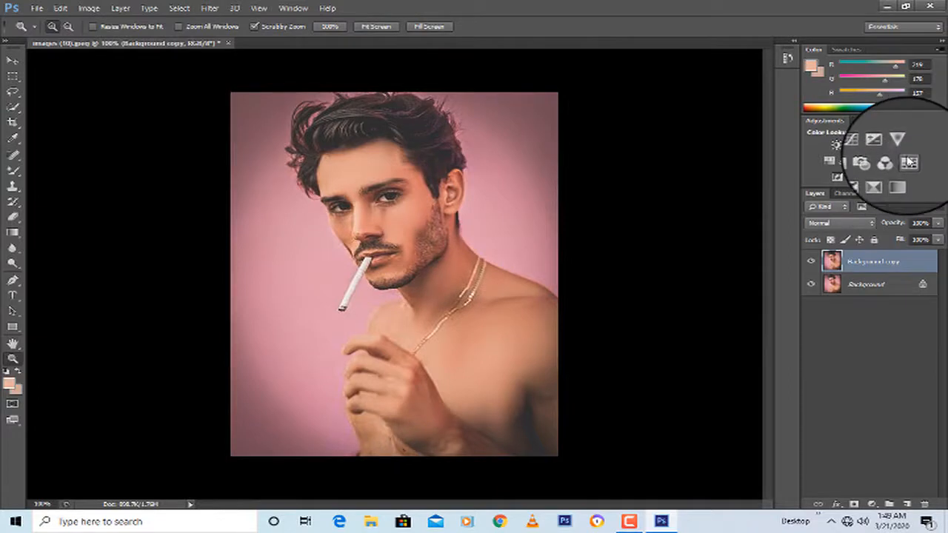
Step: Add a Color Lookup adjustment layer and set its 3DLUT file to DropBlues.3DL
left_click(909, 162)
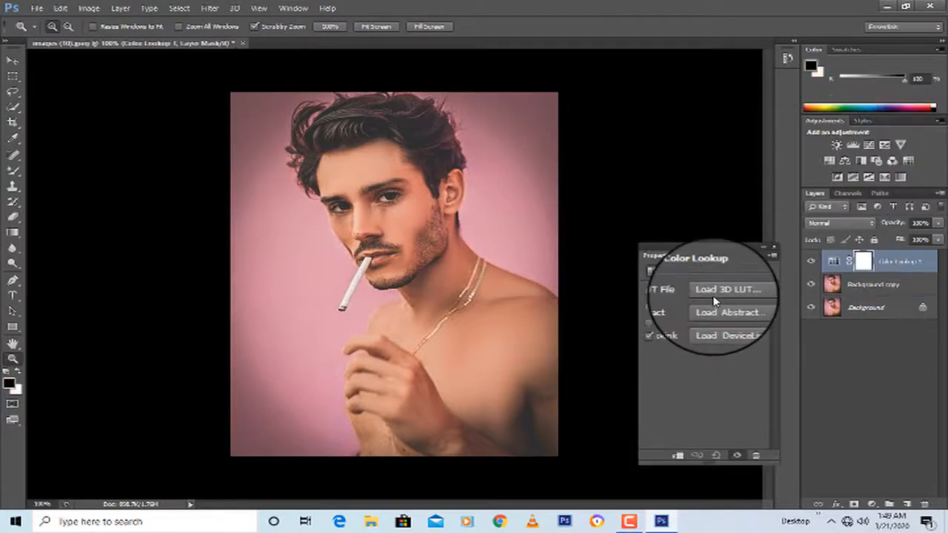
left_click(729, 292)
left_click(722, 42)
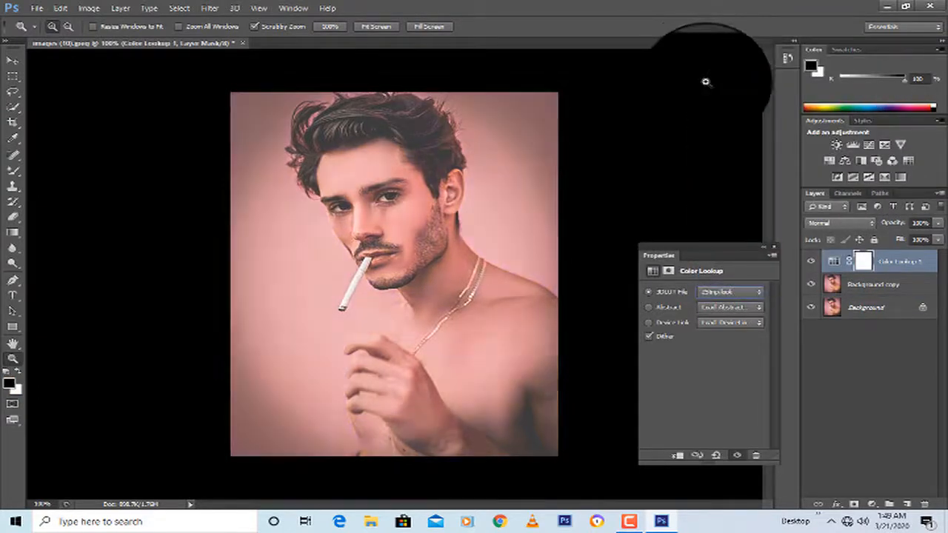
key("Down")
key("Down")
key("Down")
key("Down")
key("Down")
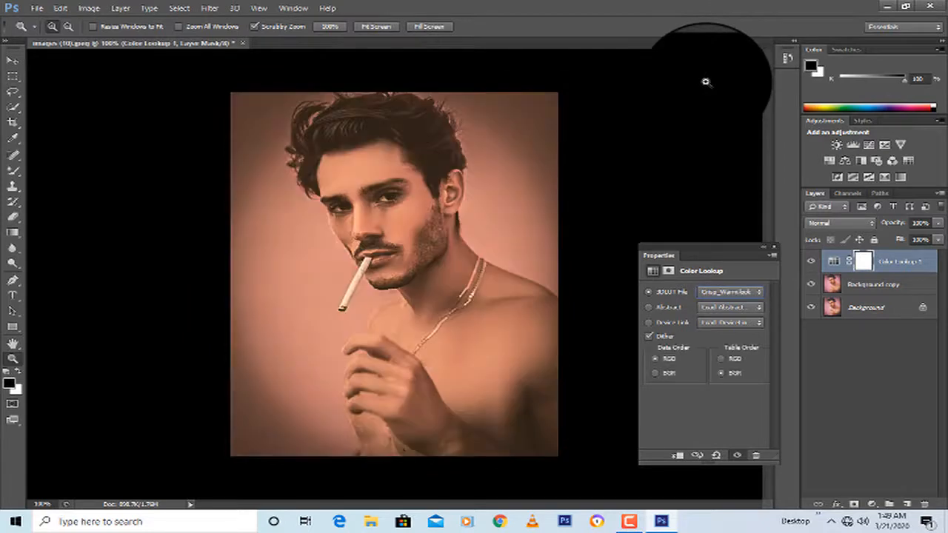
key("Up")
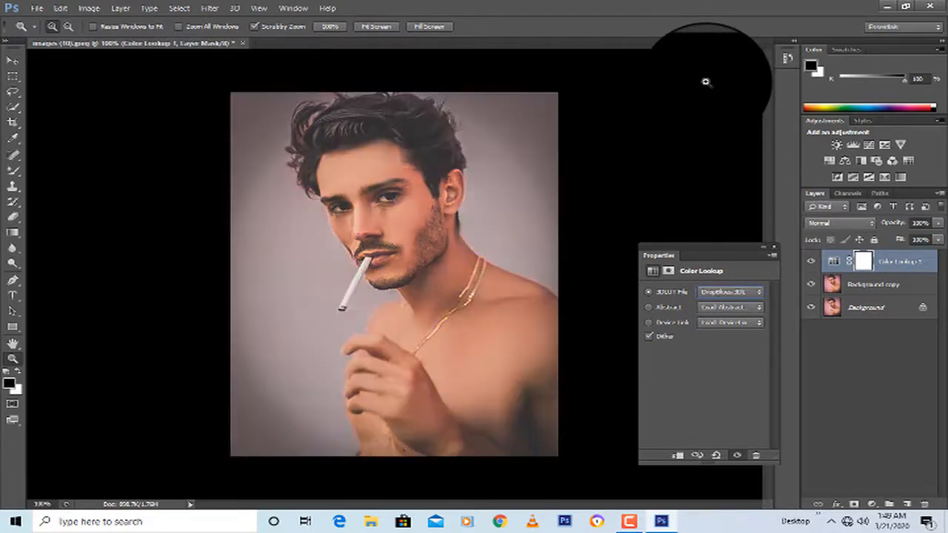
left_click(772, 248)
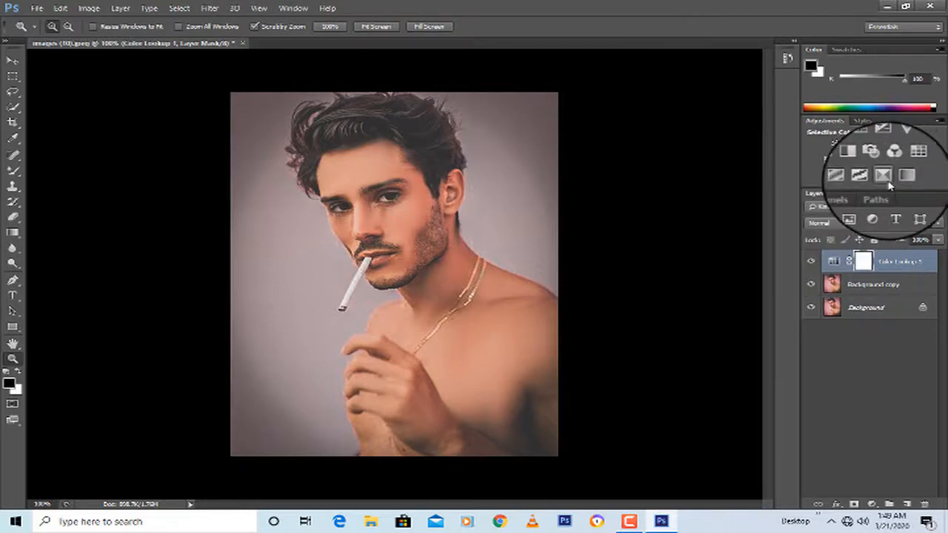
Step: Merge the Background copy and the Color Lookup layer into the Background layer
left_click(885, 286)
key("ctrl+w")
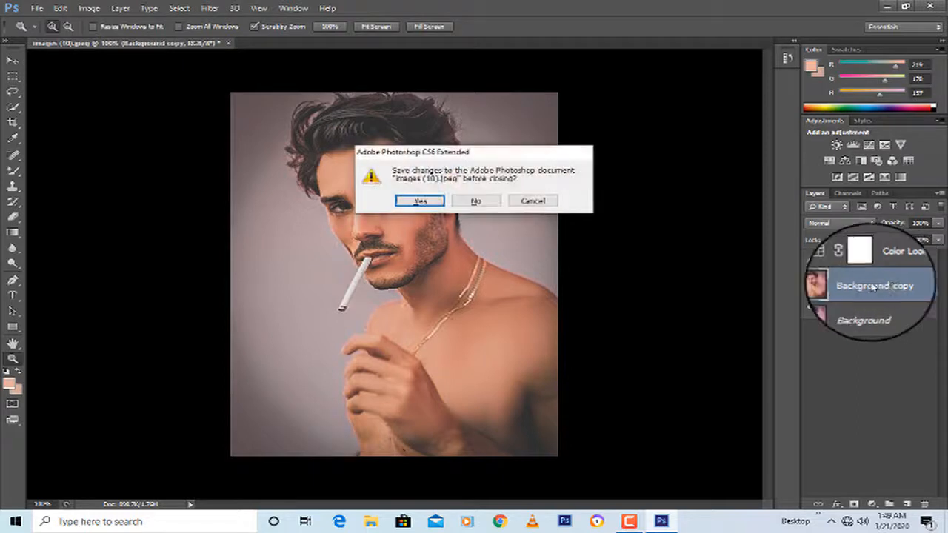
left_click(531, 200)
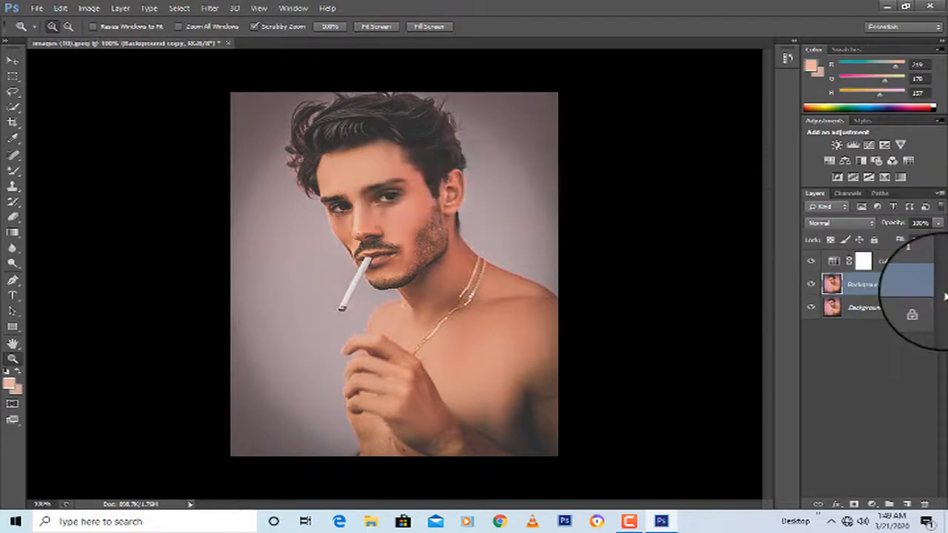
left_click(862, 261)
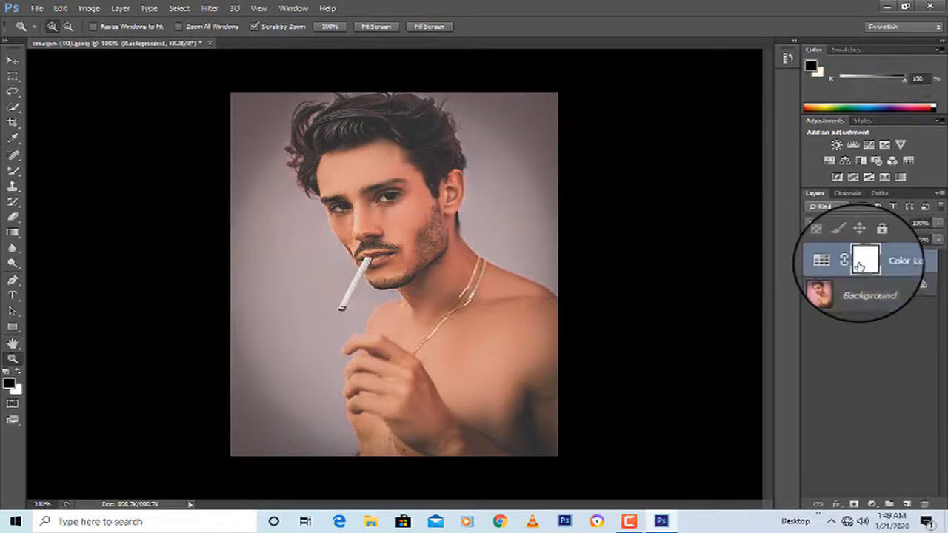
key("Delete")
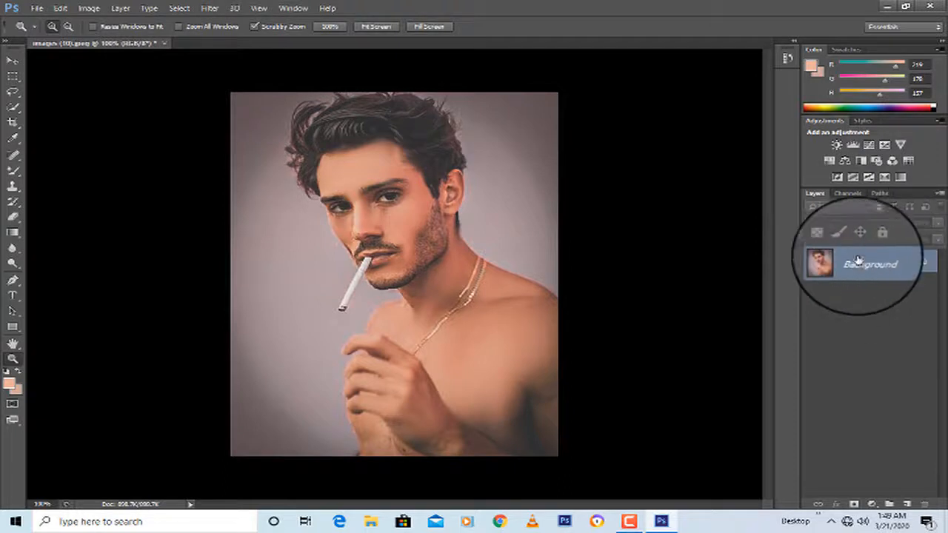
left_click_drag(866, 275, 906, 500)
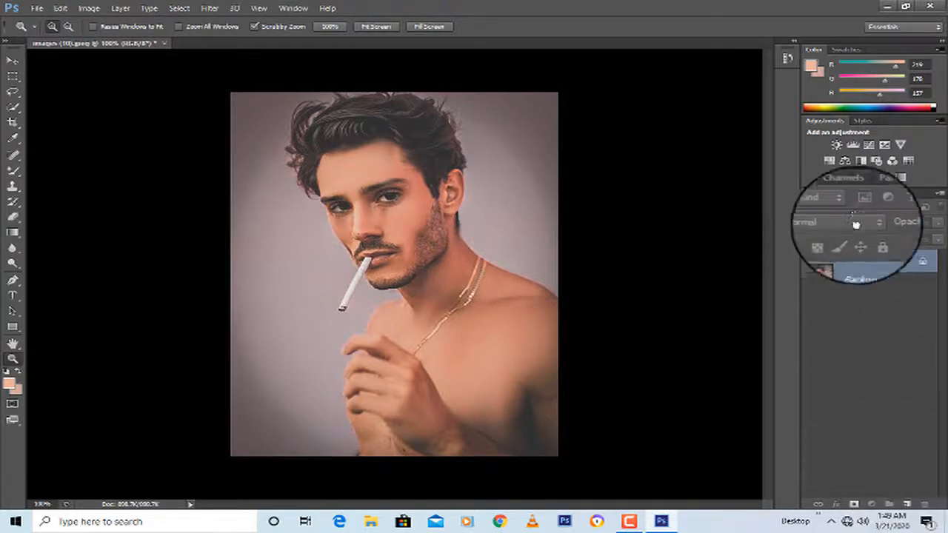
right_click(862, 268)
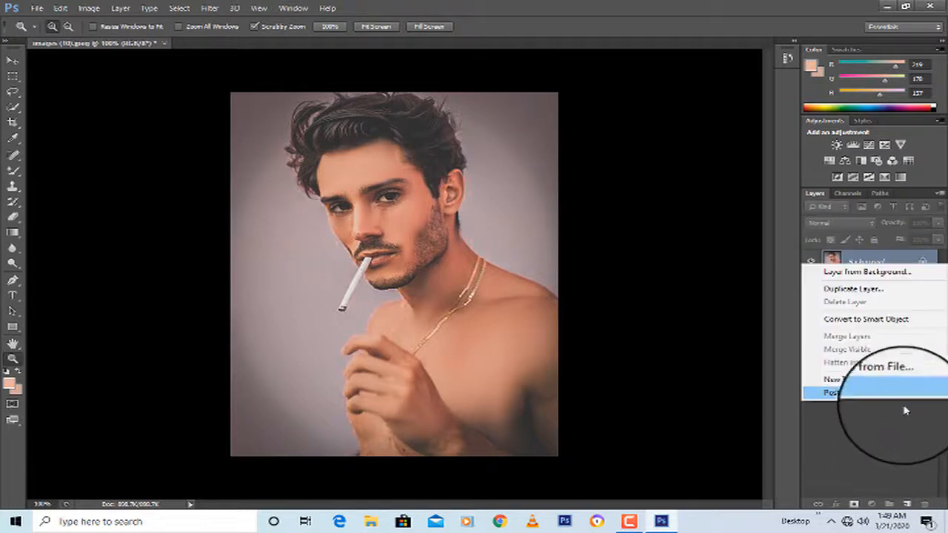
left_click(908, 504)
key("Delete")
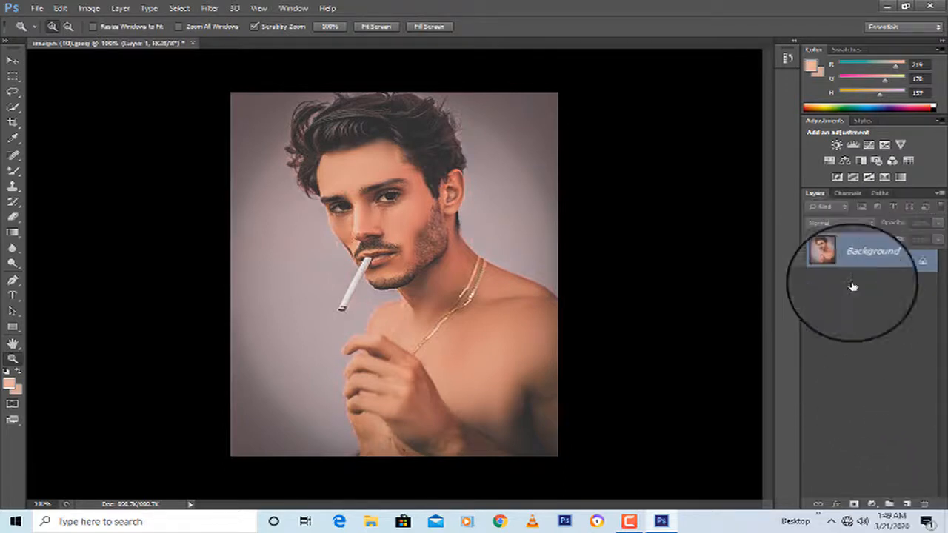
Step: Add a Solid Color fill layer above the Background in blue, #4b53ea
left_click(871, 502)
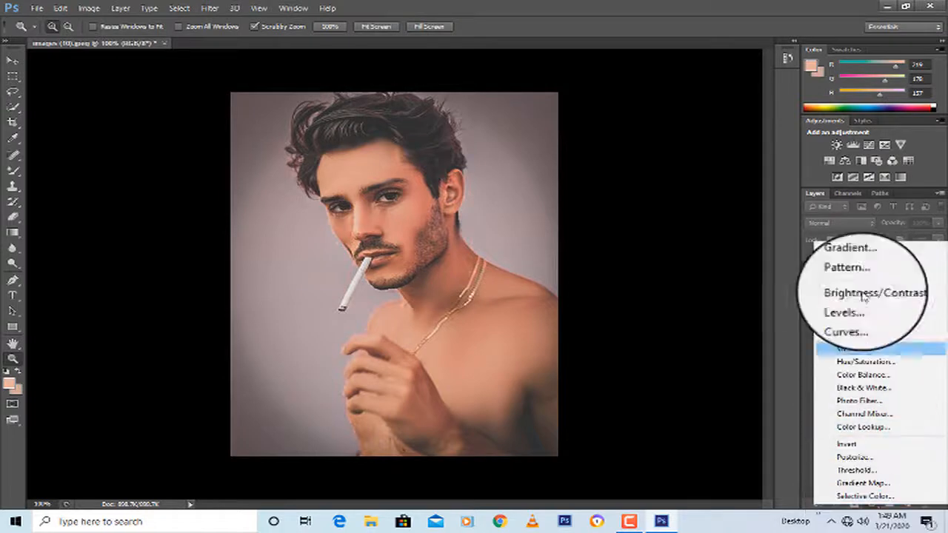
left_click(858, 249)
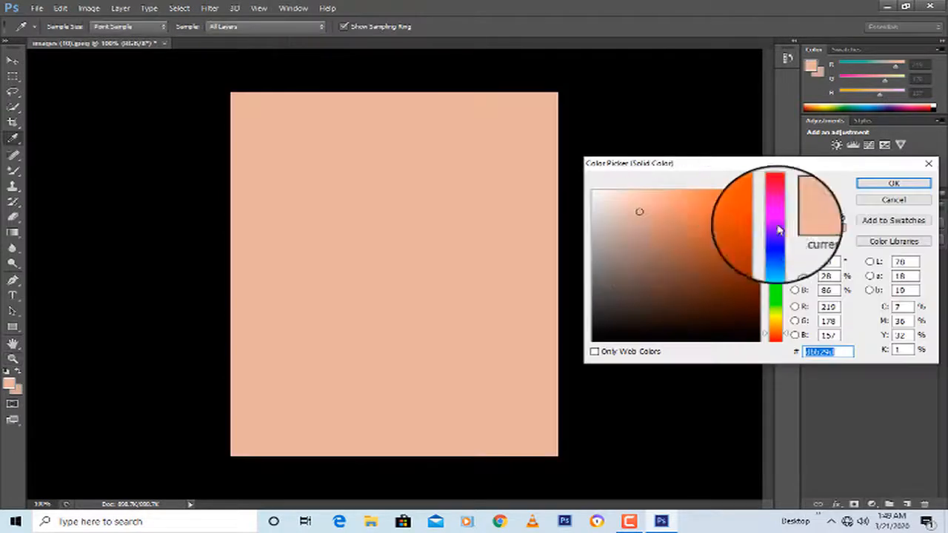
left_click(766, 243)
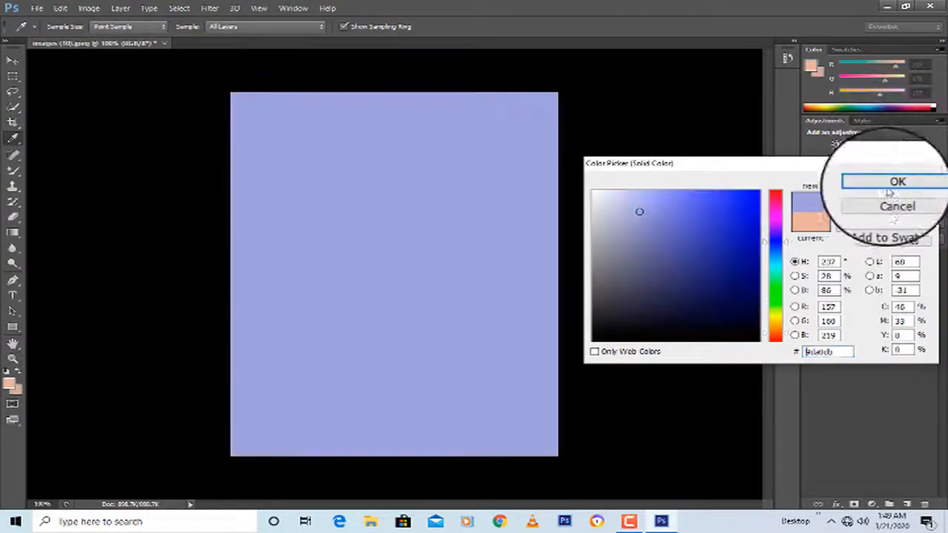
left_click(775, 253)
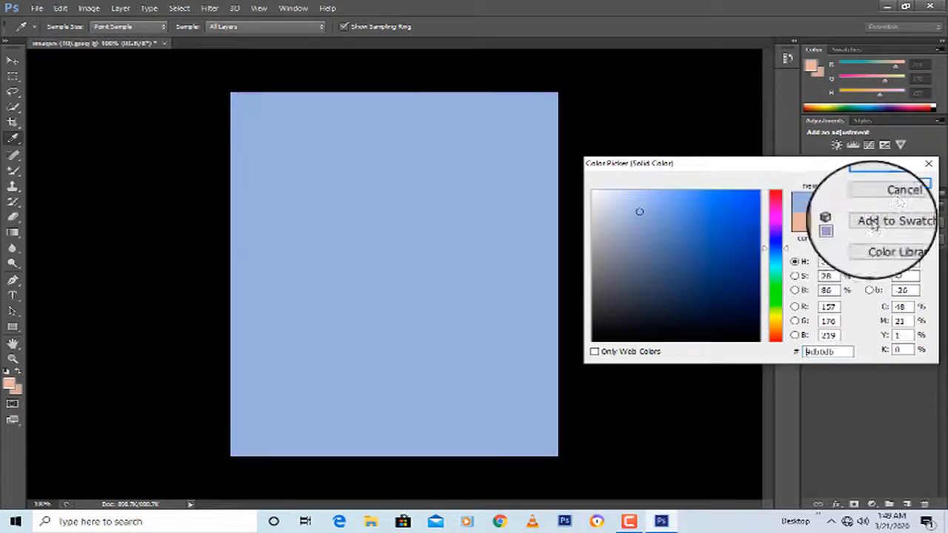
left_click(775, 242)
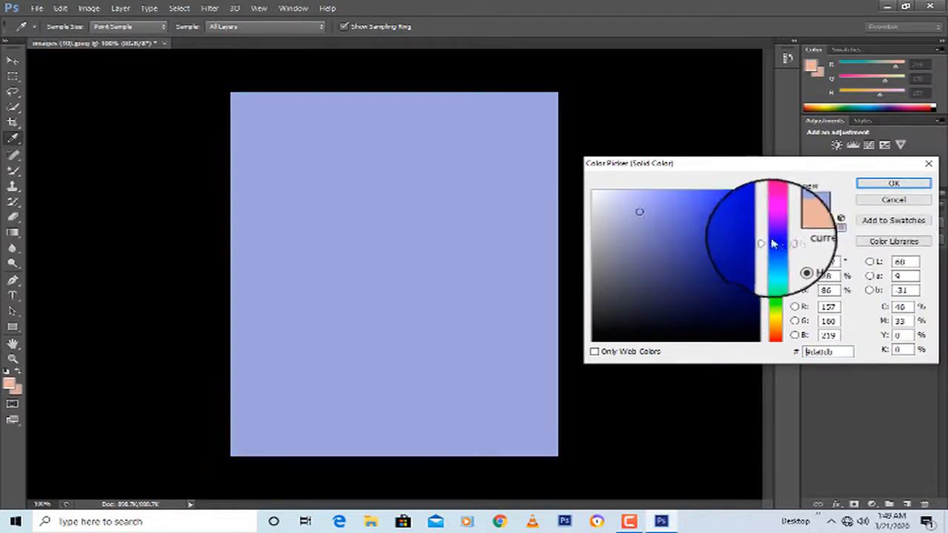
left_click_drag(715, 211, 706, 202)
left_click(891, 182)
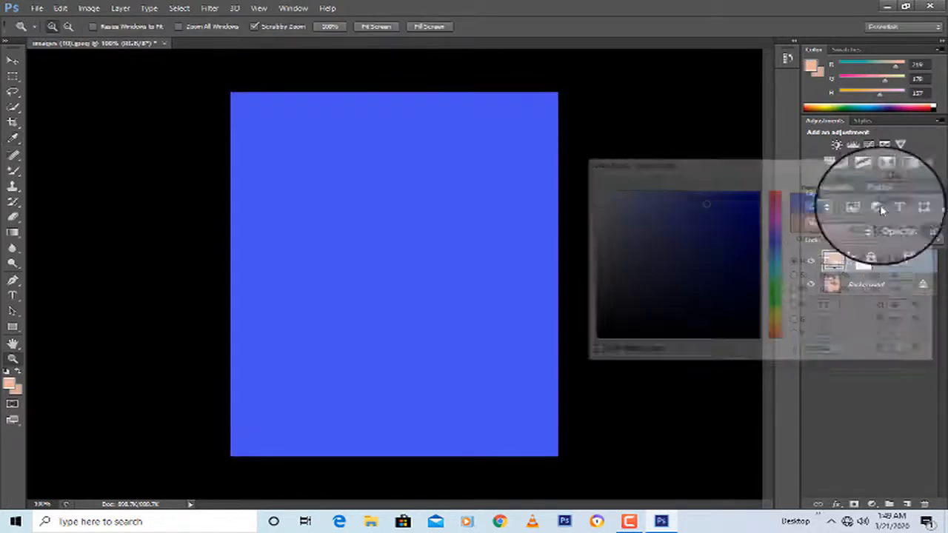
Step: Blend the blue fill layer in Overlay mode and lower its Fill to 40%
left_click(844, 222)
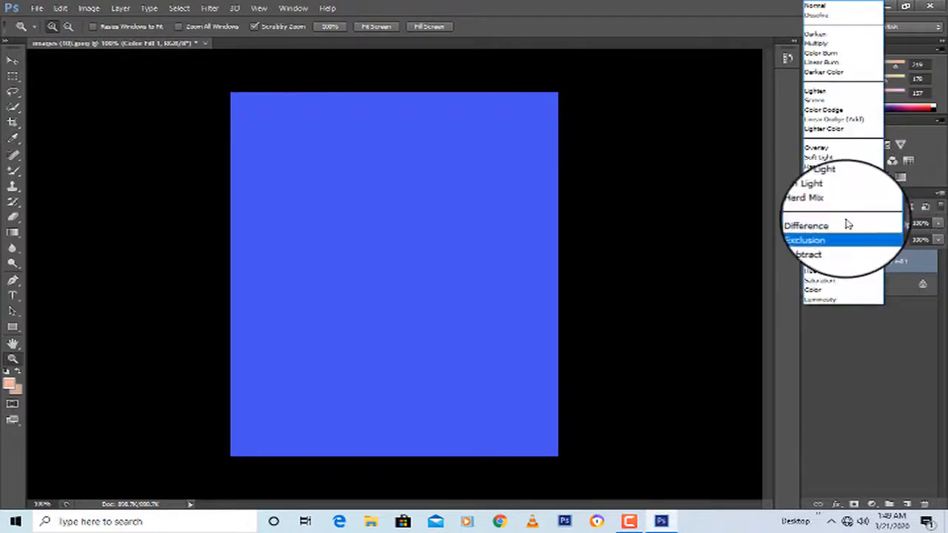
left_click(839, 148)
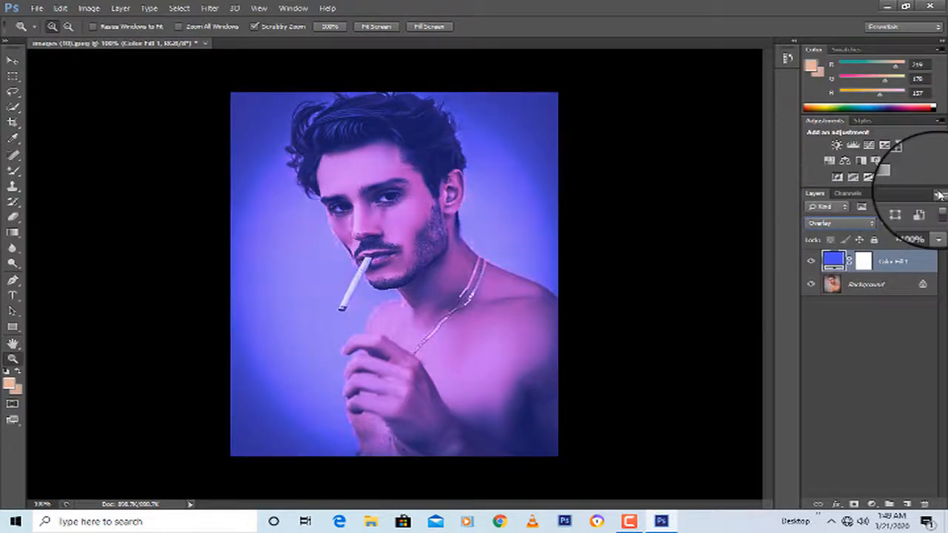
left_click(938, 240)
left_click(913, 252)
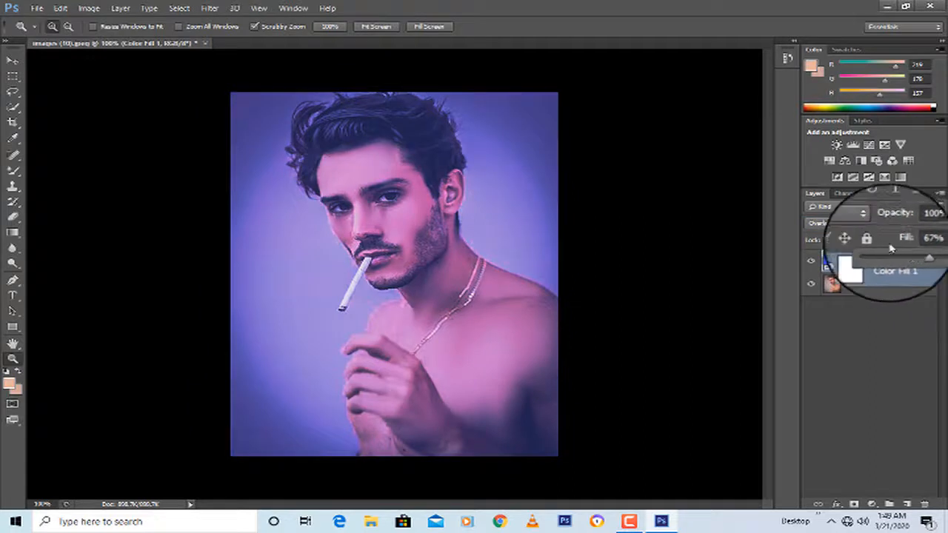
left_click_drag(894, 253, 898, 254)
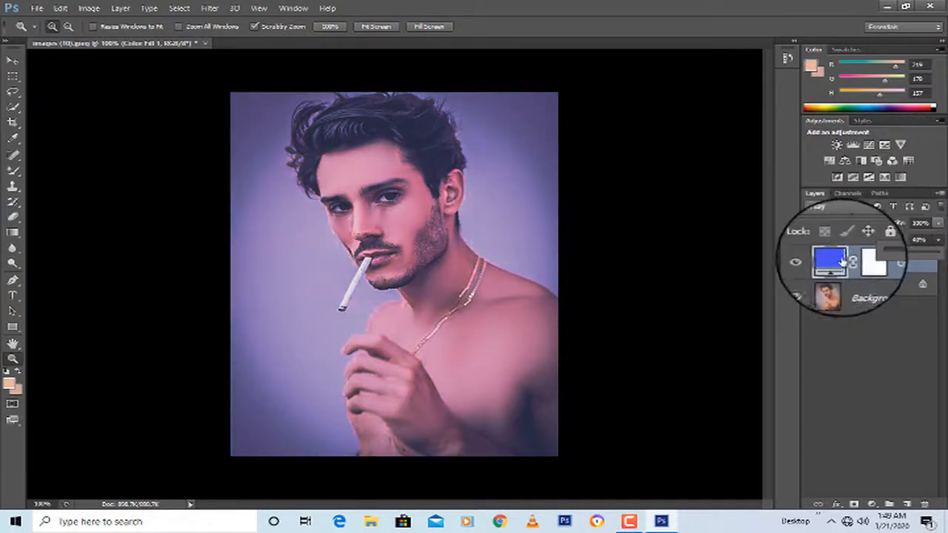
Step: Hide the blue fill layer and show it again to compare the portrait with and without the tint
left_click(807, 260)
double_click(832, 260)
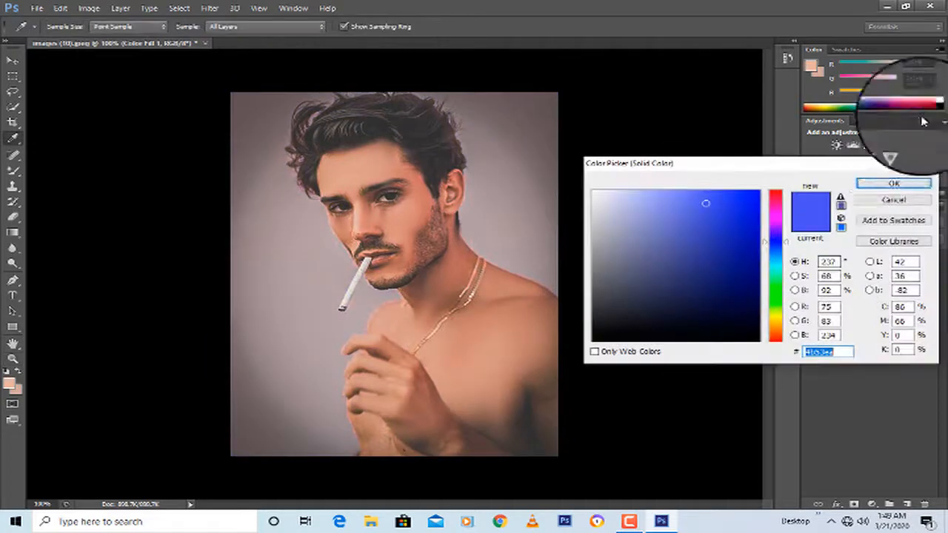
left_click(888, 203)
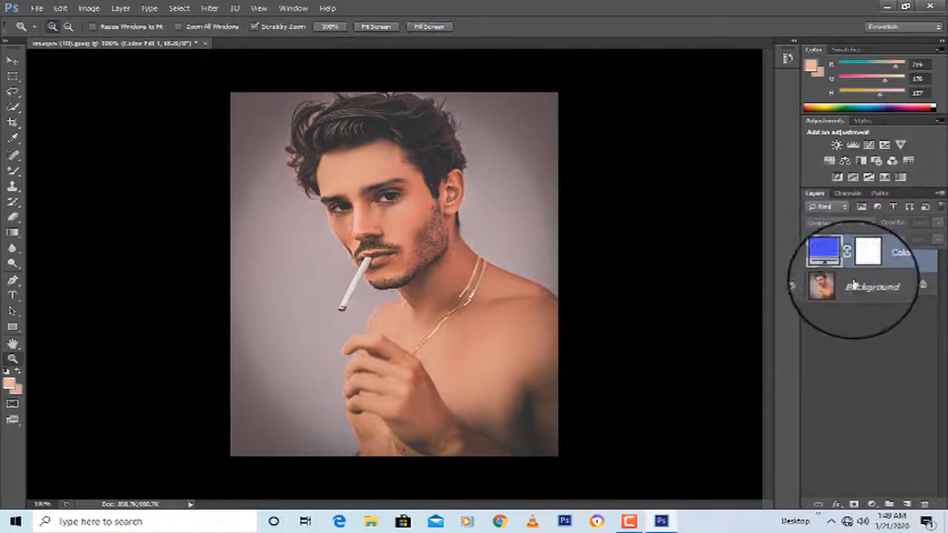
left_click(811, 263)
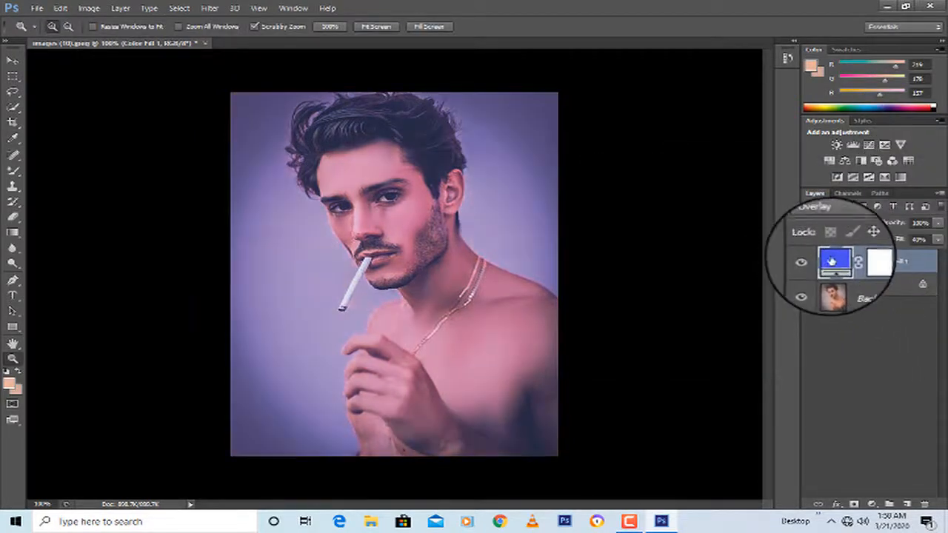
Step: Try teal and dark green tints for the fill layer's colour on the portrait
double_click(840, 257)
left_click_drag(767, 274, 774, 268)
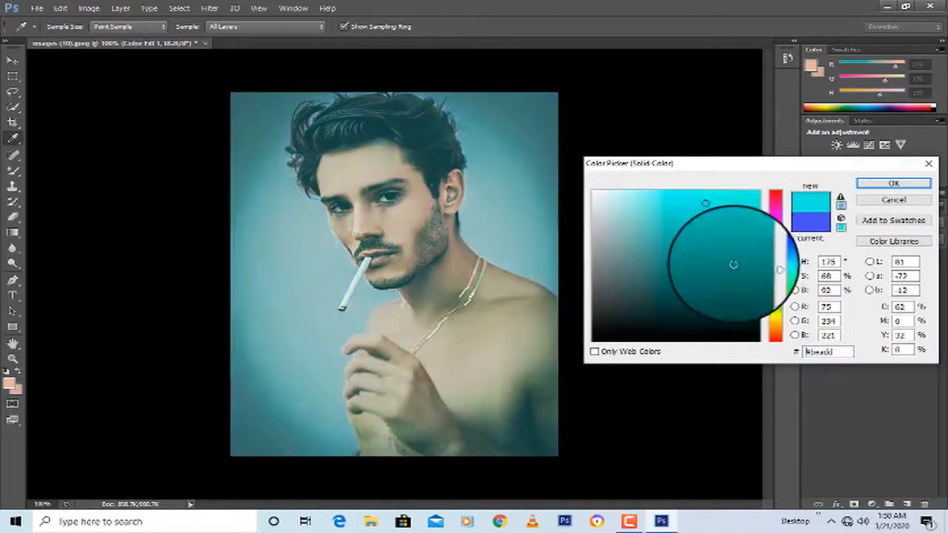
left_click(718, 240)
left_click(746, 244)
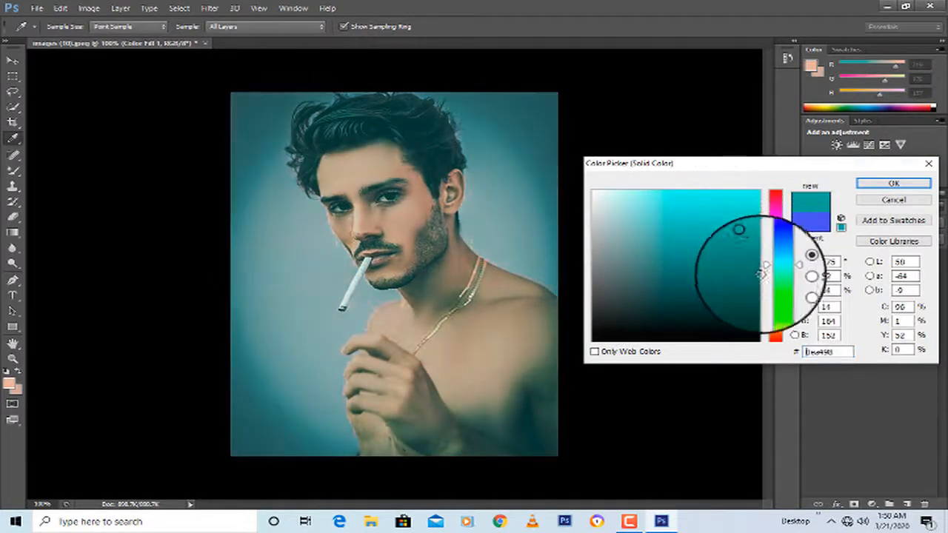
left_click(776, 291)
left_click(724, 284)
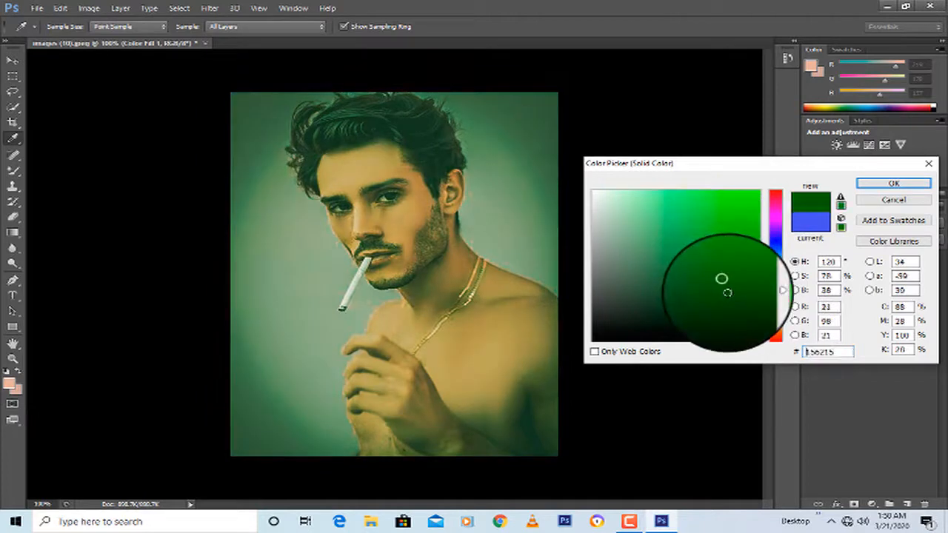
Step: Try dark purple and magenta shades for the fill layer's colour
left_click(777, 217)
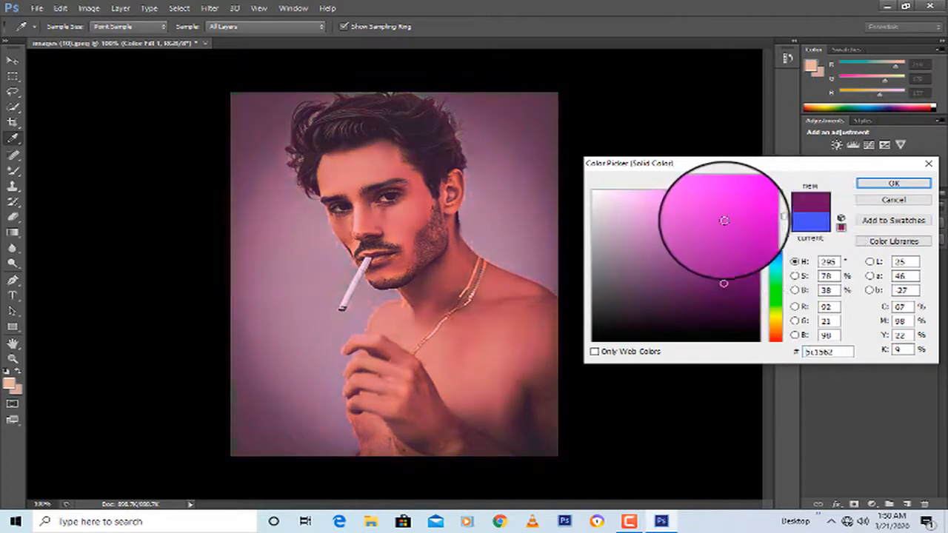
left_click(723, 220)
left_click(741, 224)
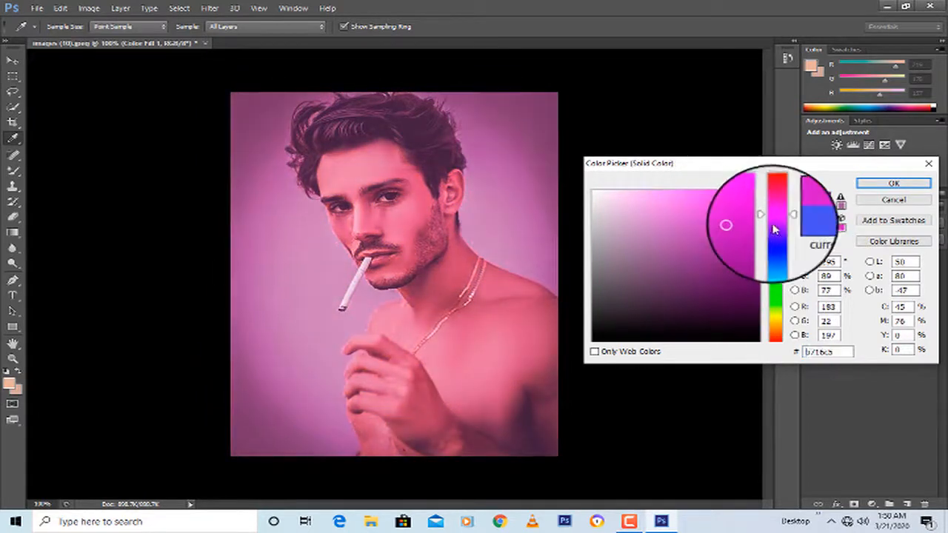
left_click(698, 219)
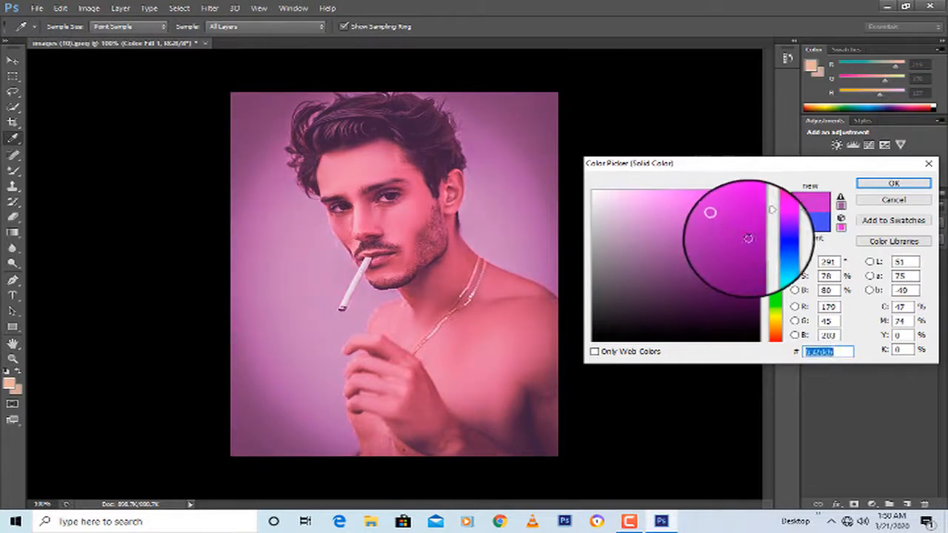
Step: Set the fill layer's colour to a saturated purple, #681adc
left_click(739, 210)
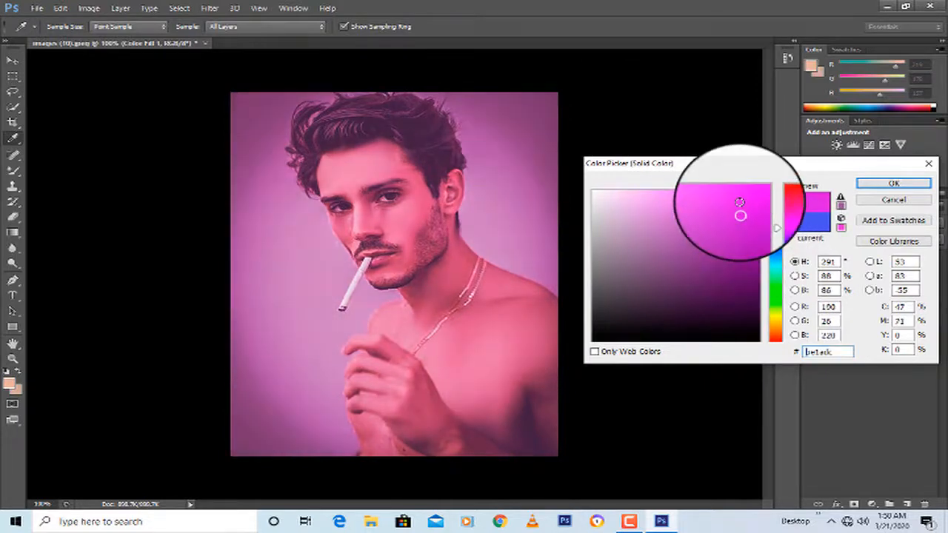
left_click(774, 247)
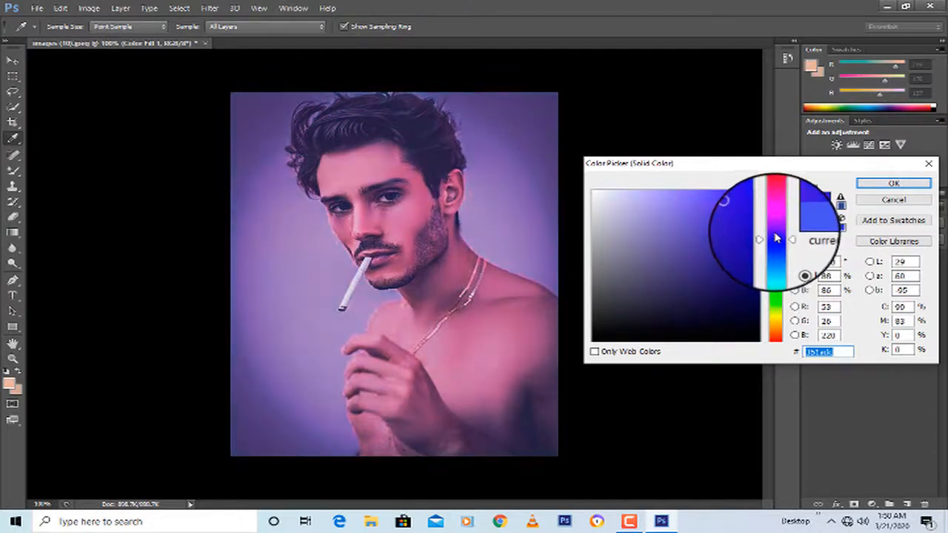
left_click_drag(775, 224, 777, 235)
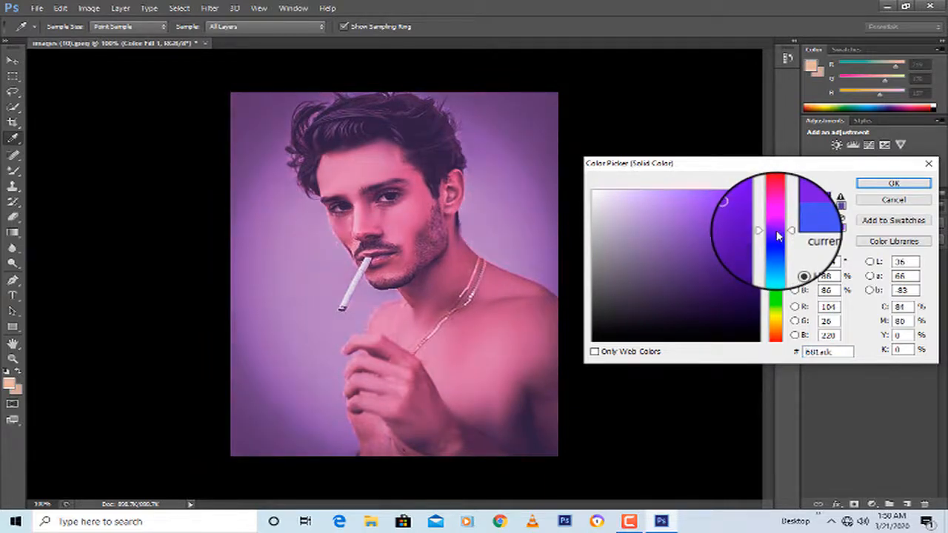
left_click(889, 184)
Step: Merge the purple fill layer into the Background layer
key("z")
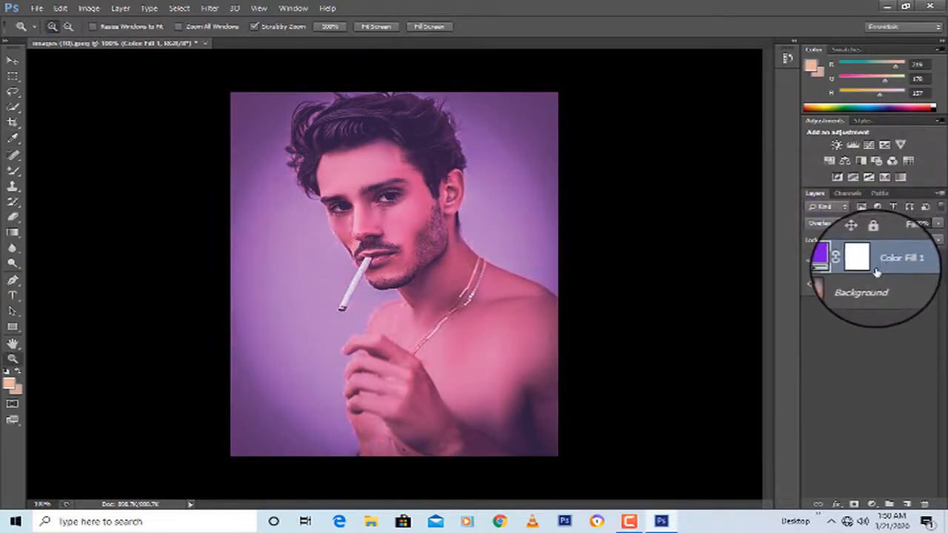
key("ctrl+e")
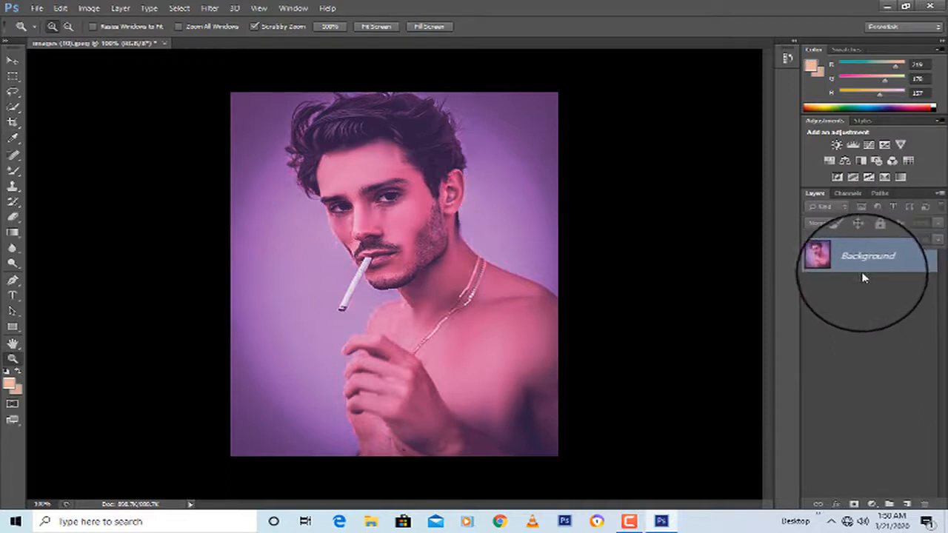
left_click_drag(882, 268, 895, 493)
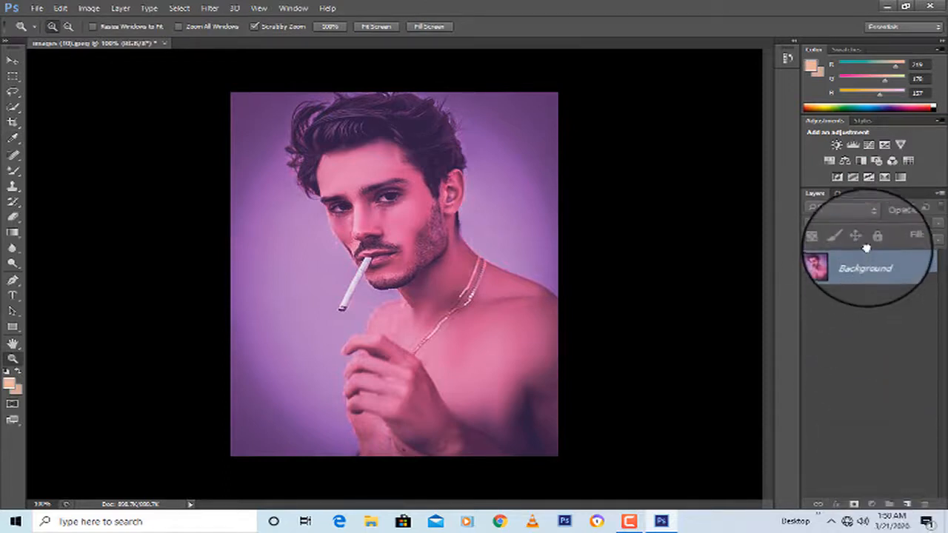
left_click(872, 505)
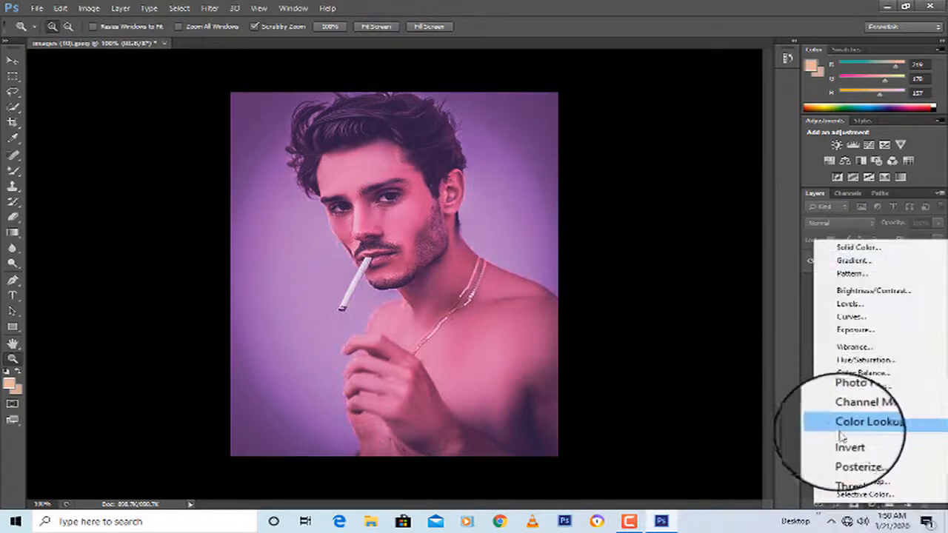
left_click(857, 485)
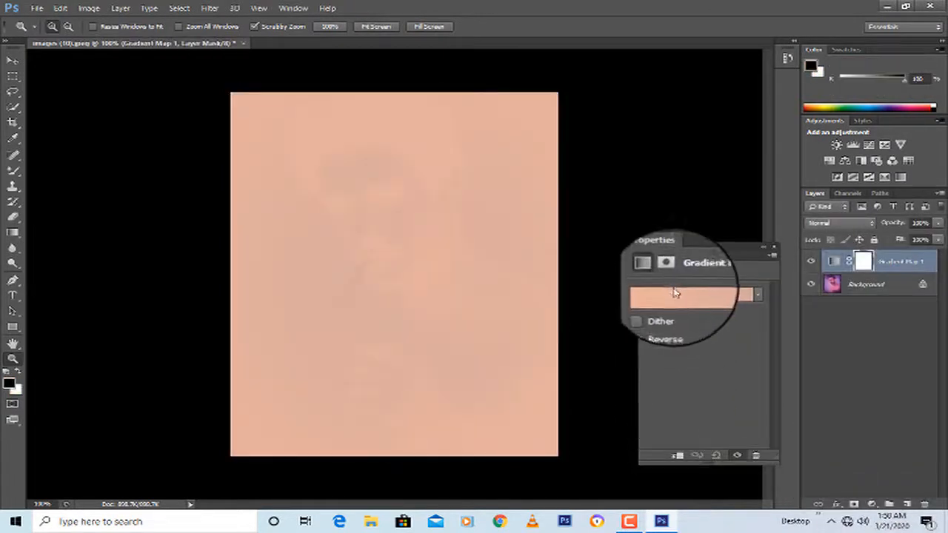
left_click(667, 270)
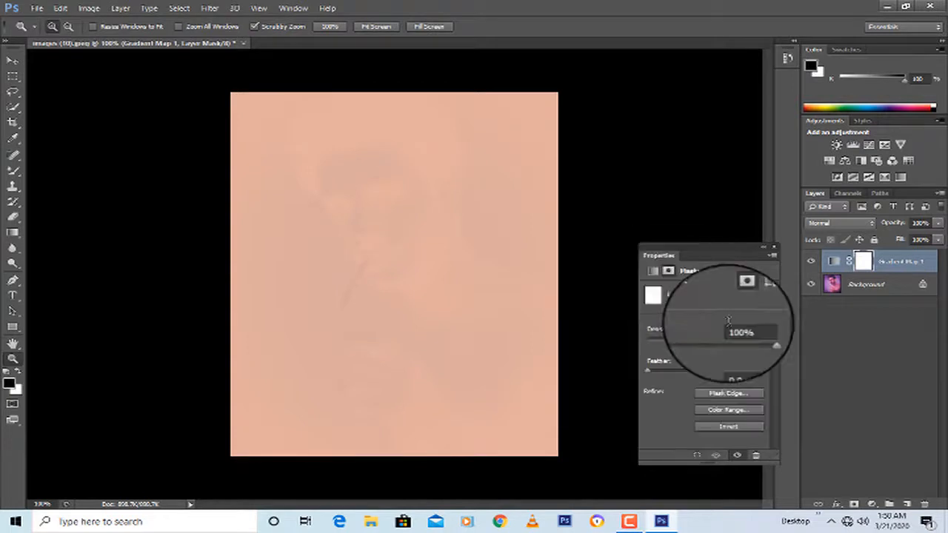
left_click(775, 249)
key("Delete")
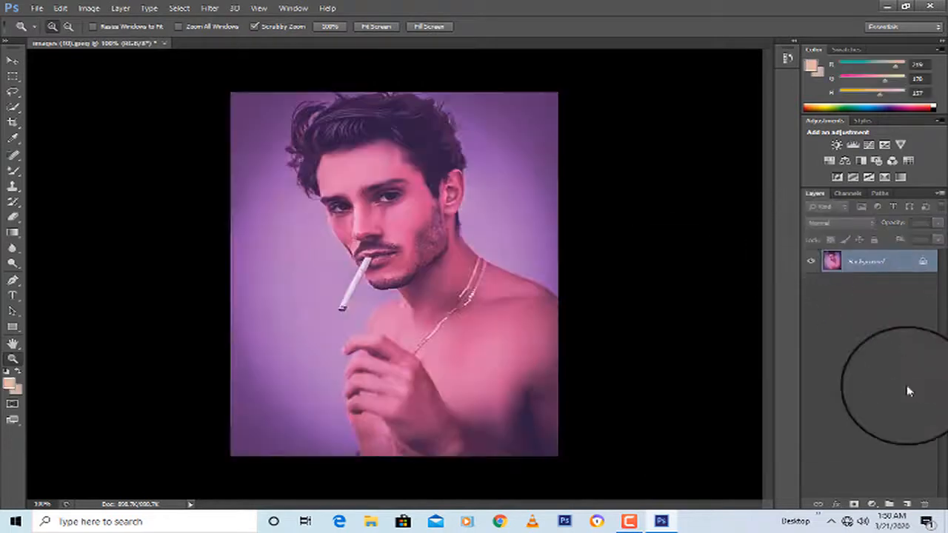
Step: Add a Gradient fill layer above the Background and move its settings dialog clear of the portrait
left_click(872, 505)
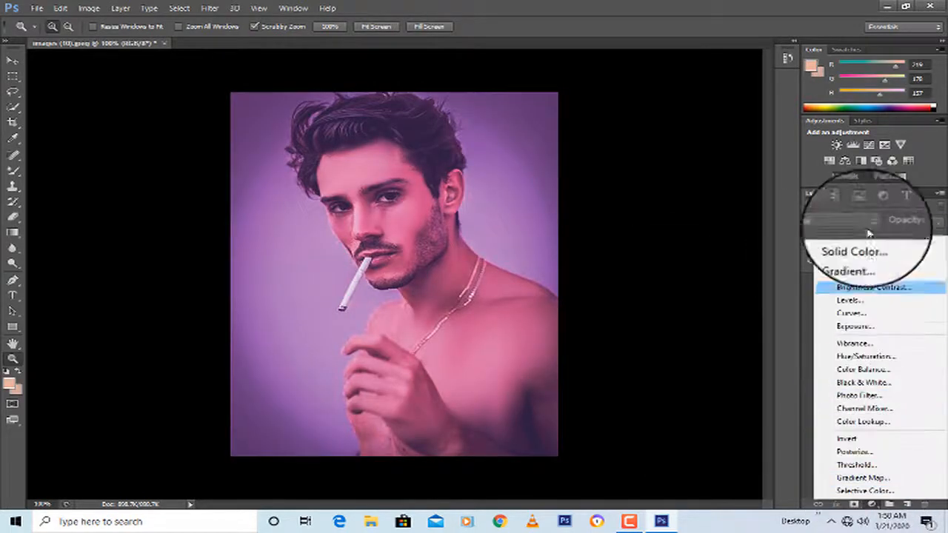
left_click(851, 259)
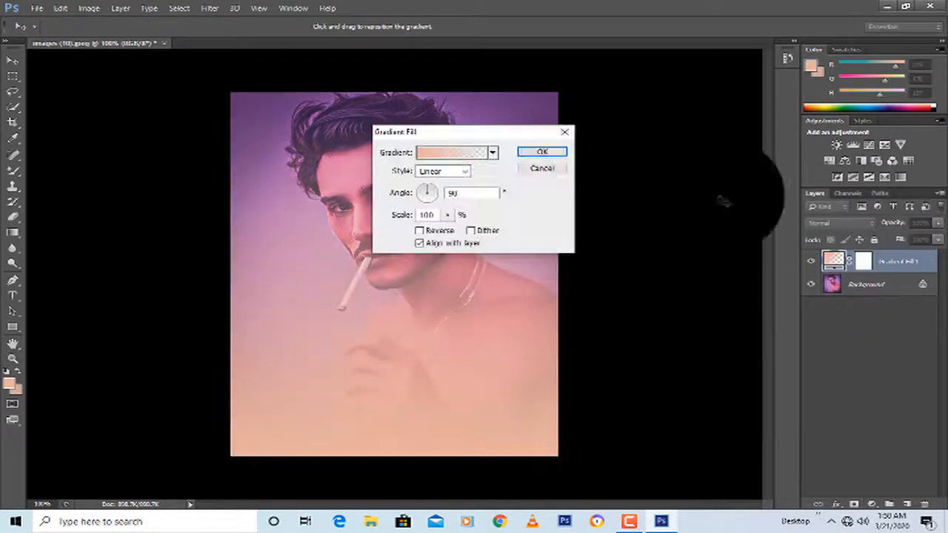
left_click_drag(488, 132, 746, 222)
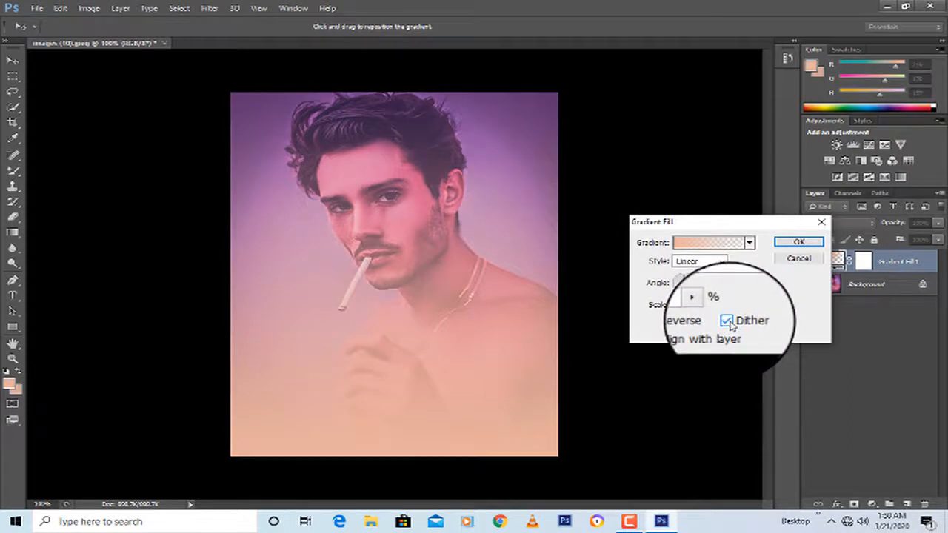
Step: Try the gradient fill with its direction reversed
left_click(704, 327)
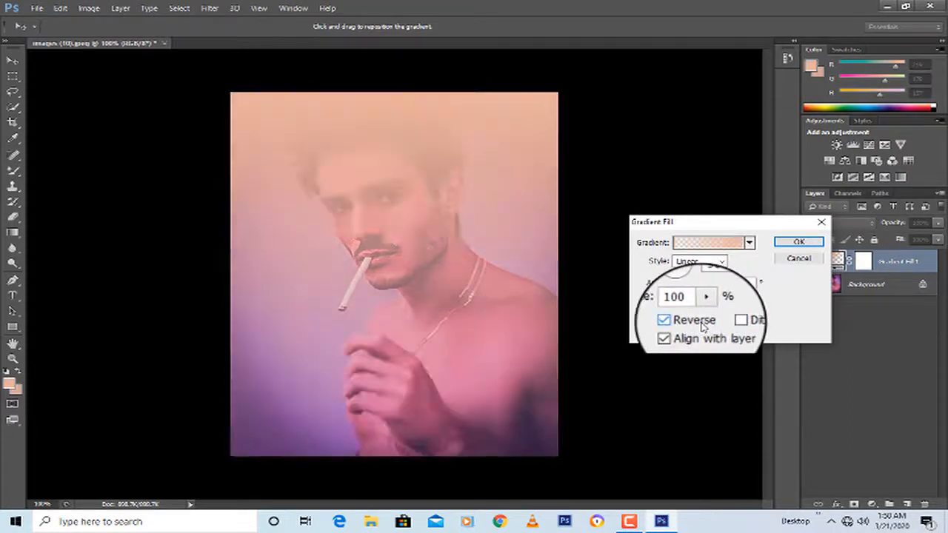
left_click(703, 326)
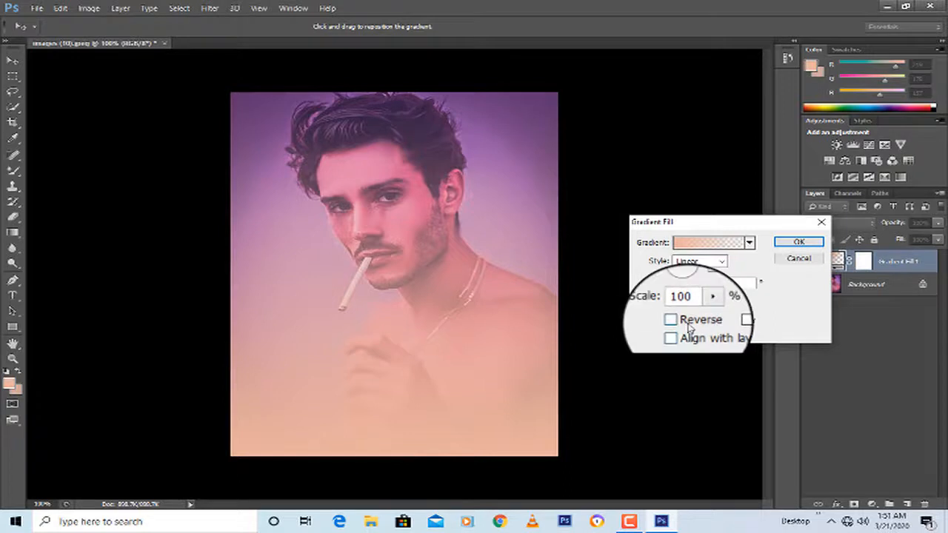
left_click(688, 328)
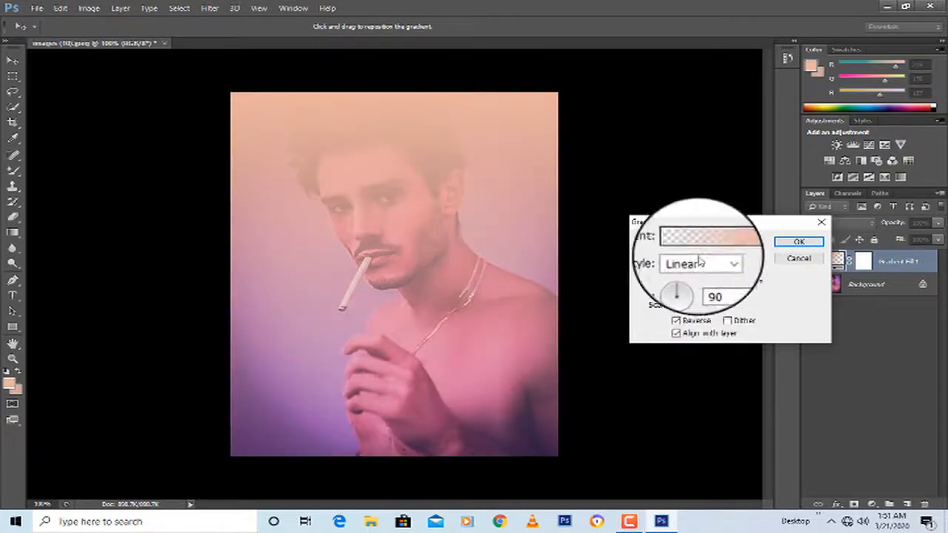
left_click(688, 328)
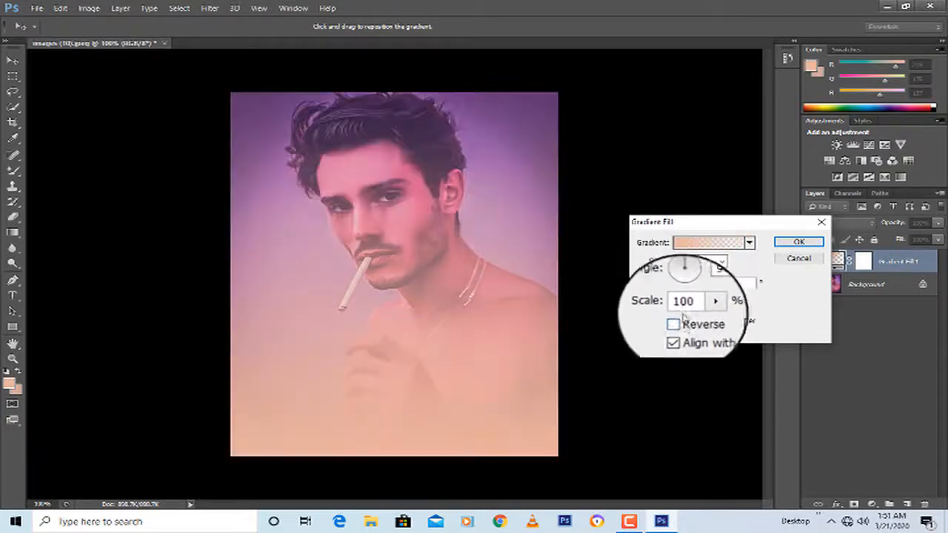
Step: Set the gradient's angle to 180 degrees and its starting colour stop to pinkish red, #f2154e
left_click_drag(687, 282, 678, 288)
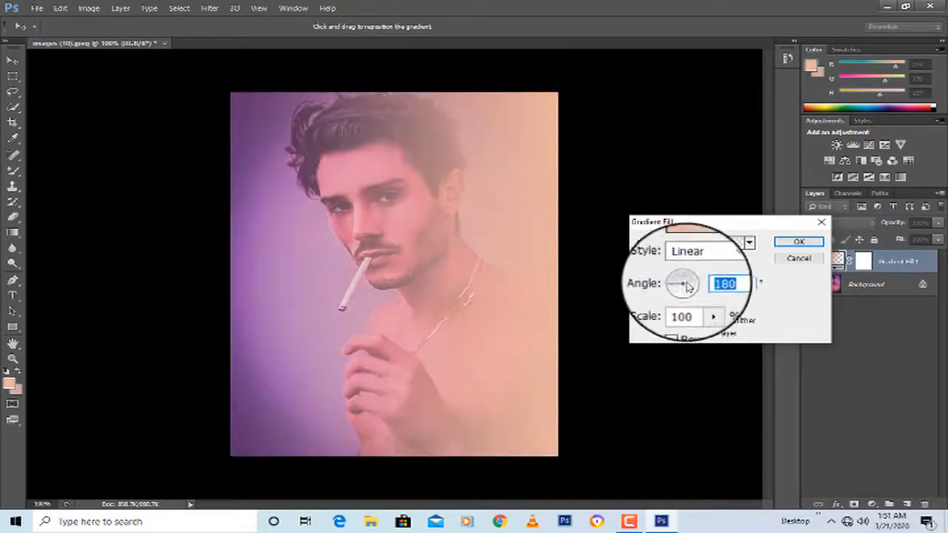
left_click(708, 244)
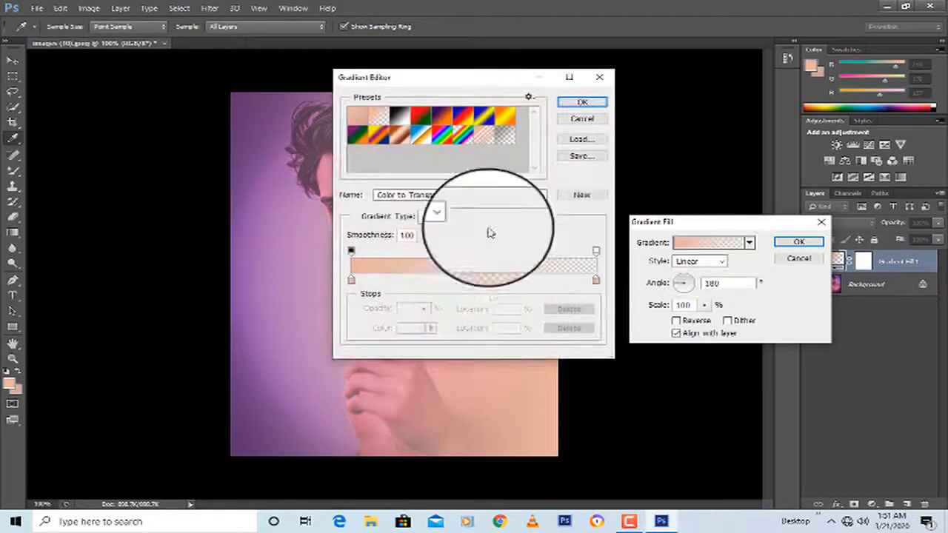
double_click(351, 280)
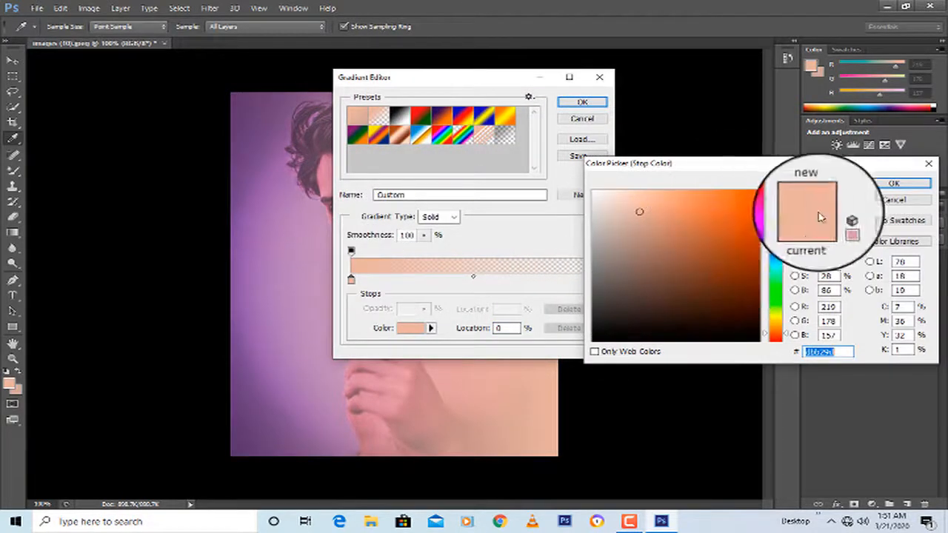
left_click(775, 195)
left_click(737, 200)
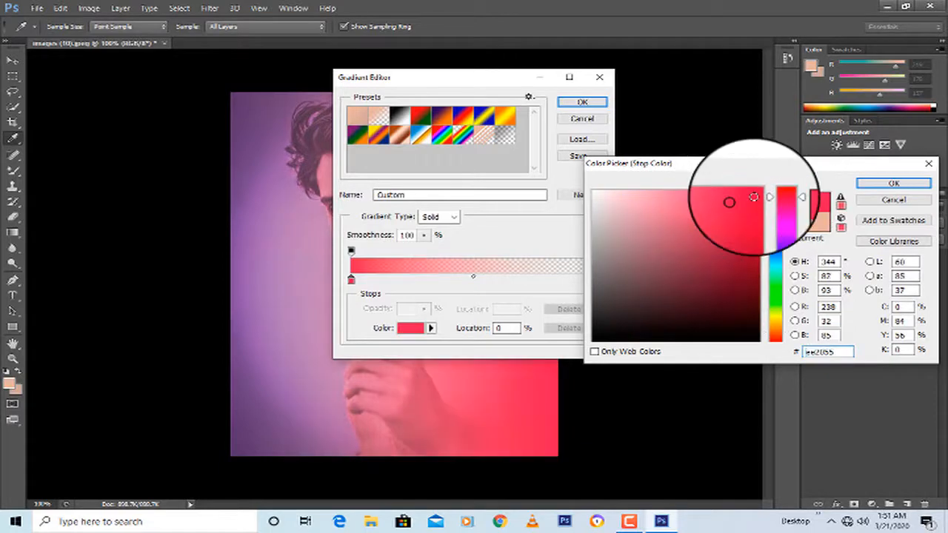
left_click(754, 195)
left_click(744, 198)
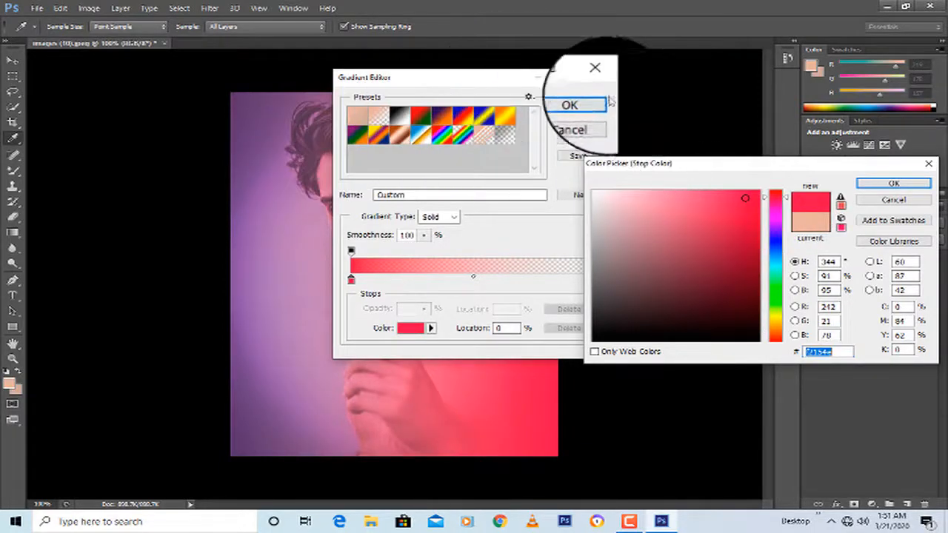
left_click(893, 185)
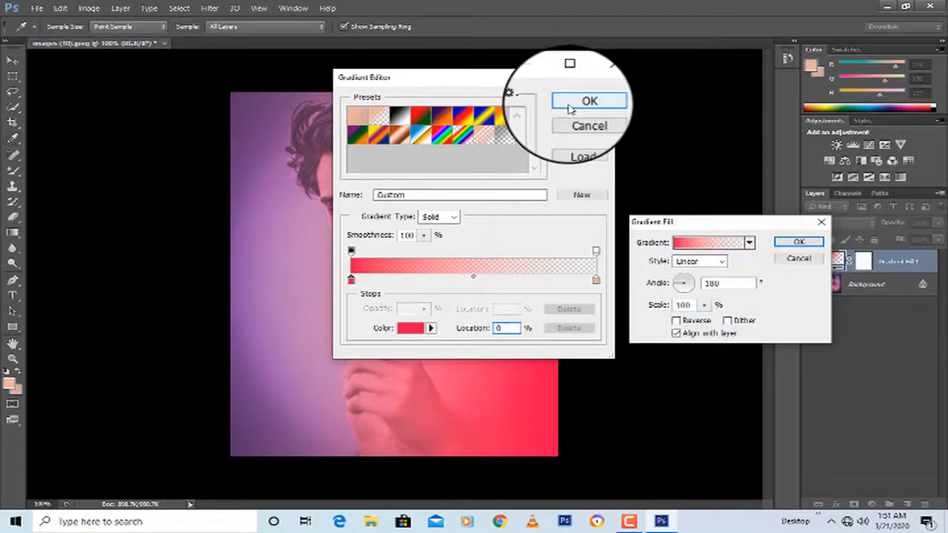
left_click(570, 108)
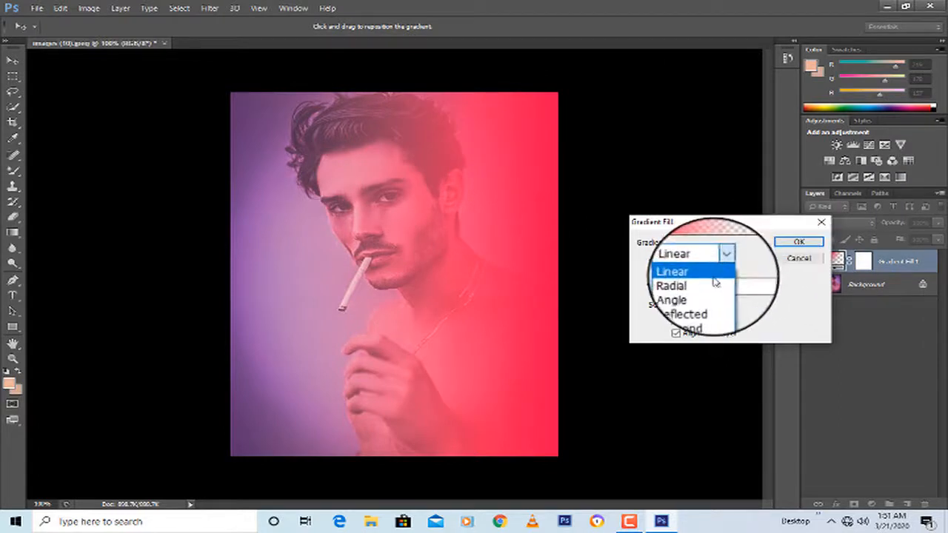
Step: Keep the Linear style for the red gradient and lower its layer's Fill to 54%
left_click(711, 274)
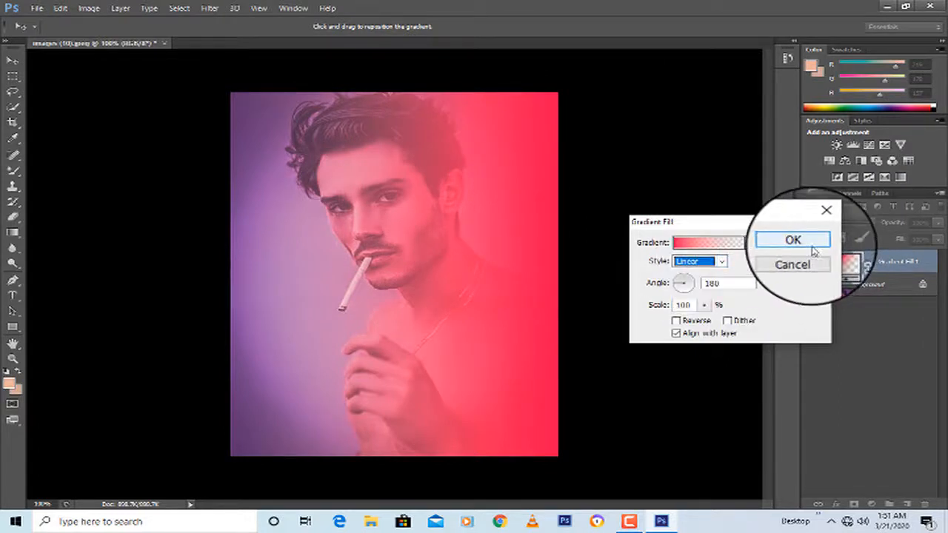
left_click(792, 239)
left_click(939, 232)
left_click_drag(934, 255, 917, 257)
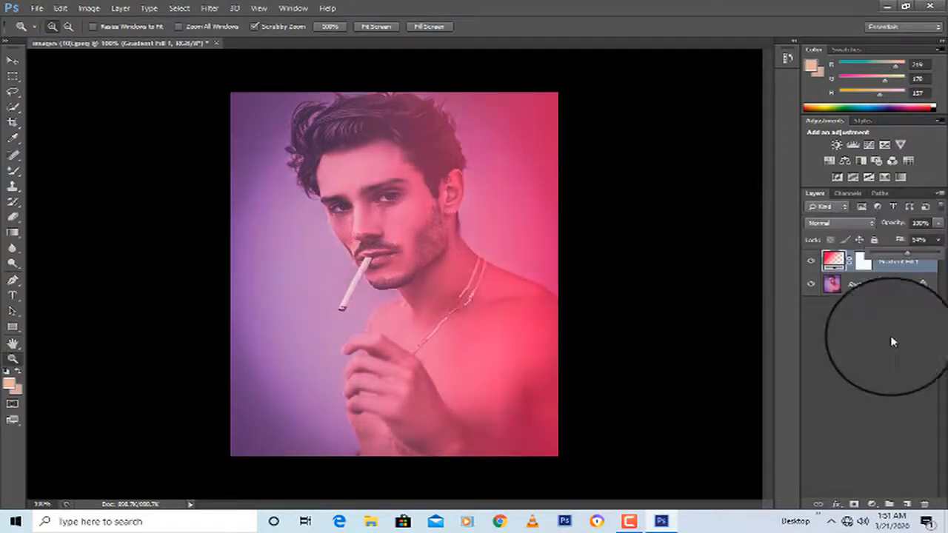
right_click(896, 520)
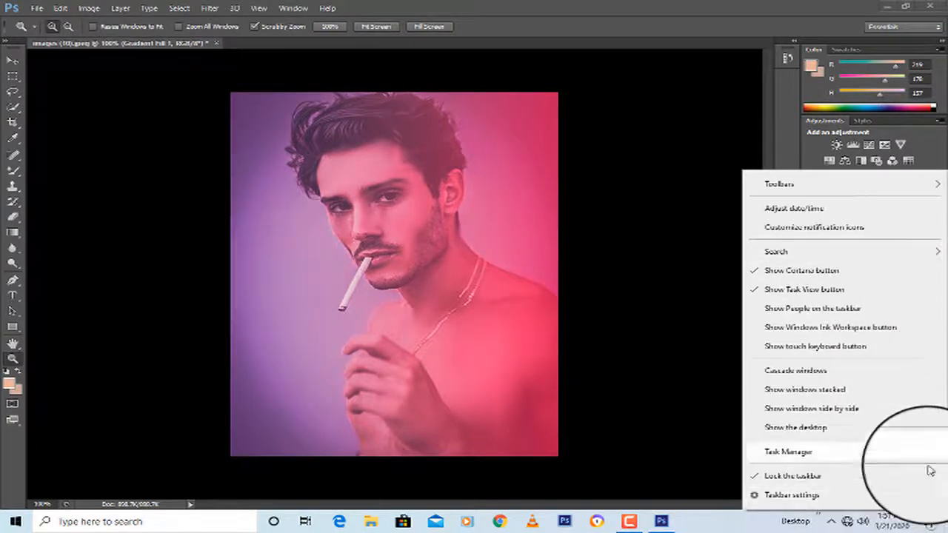
left_click(683, 421)
Step: Add a second Gradient fill layer and set its linear gradient's angle to about 14 degrees
left_click(872, 506)
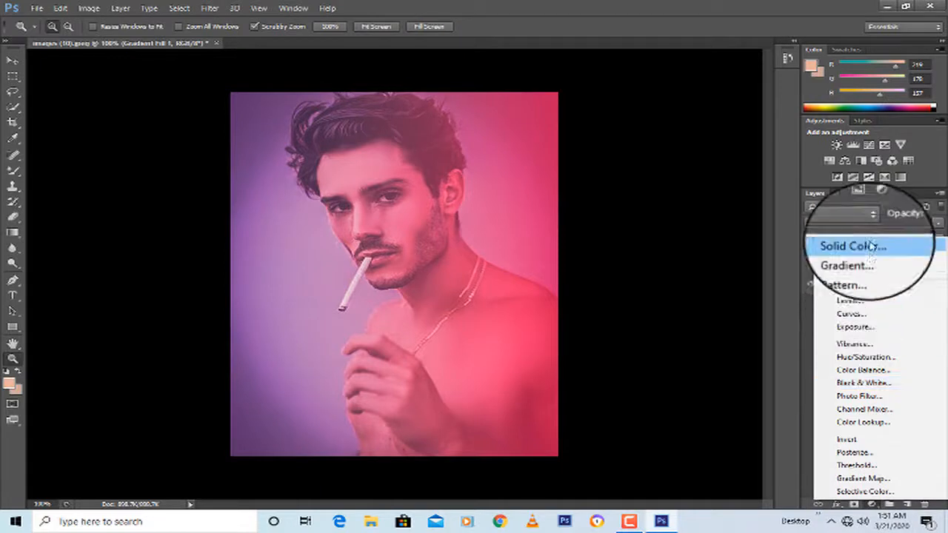
left_click(844, 258)
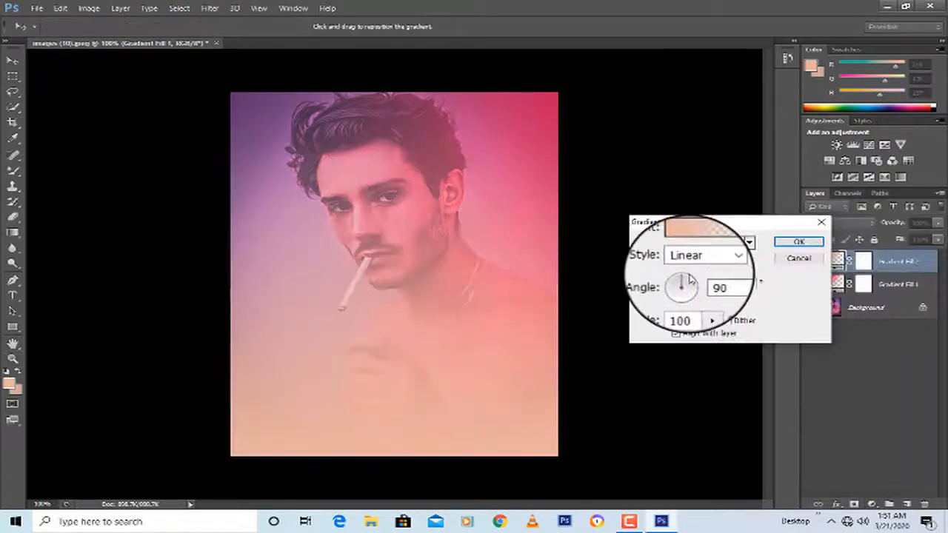
left_click_drag(683, 279, 686, 282)
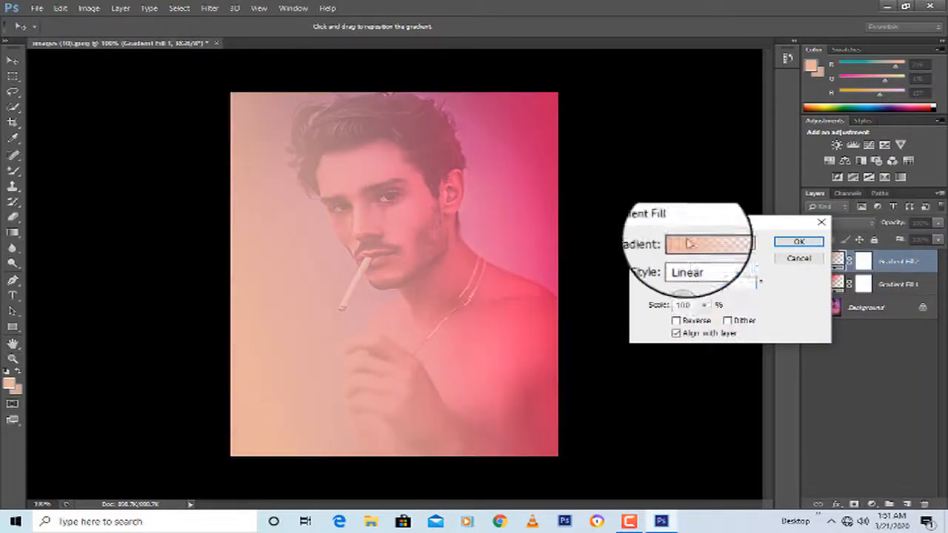
Step: Change the second gradient's starting colour stop to a saturated blue that fades to transparent
left_click(692, 245)
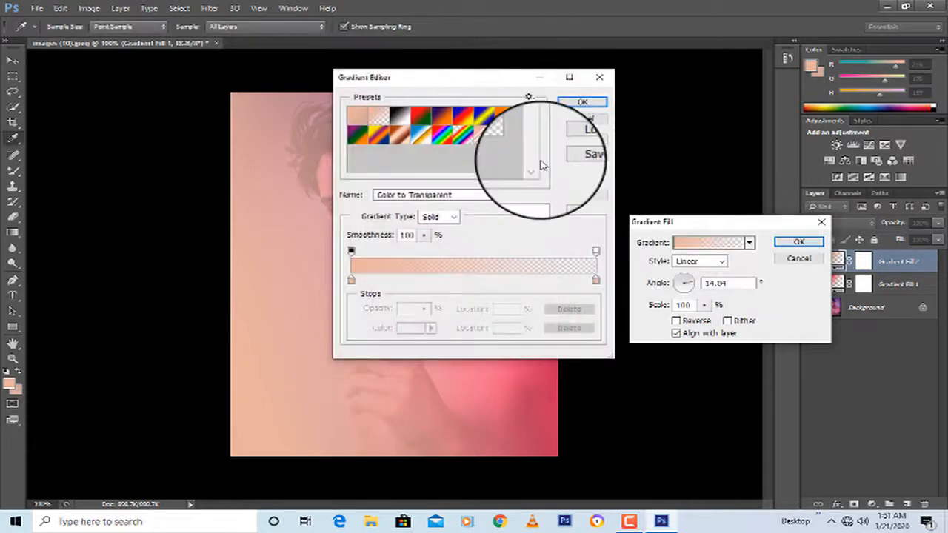
double_click(342, 277)
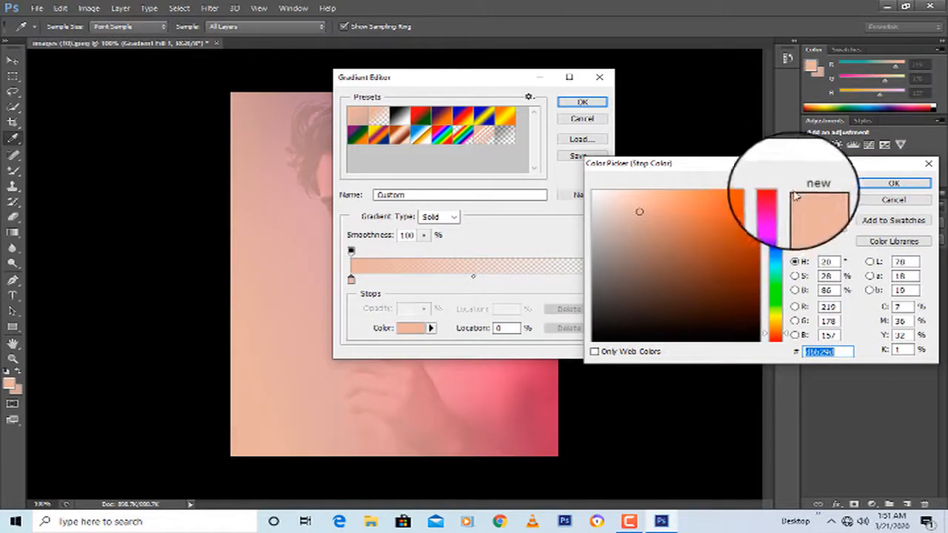
left_click(777, 251)
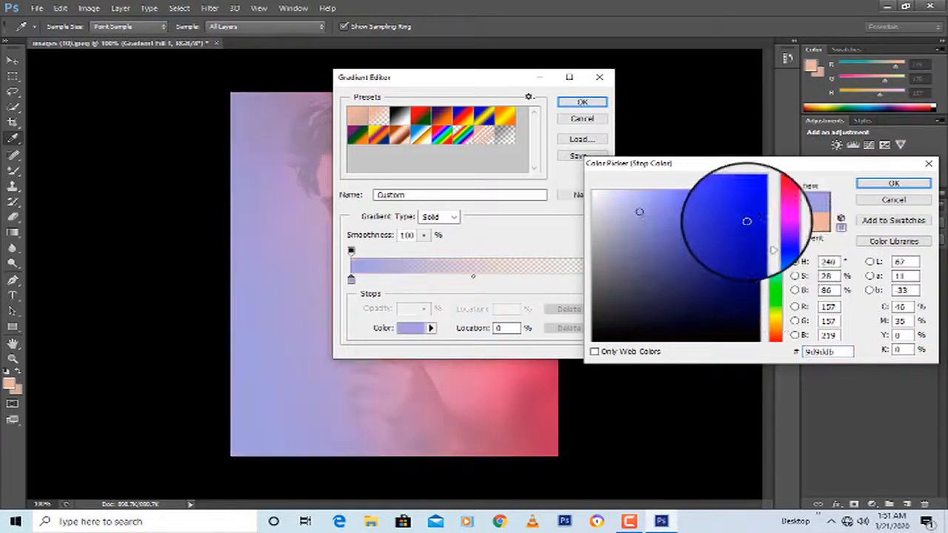
left_click(751, 218)
left_click(894, 183)
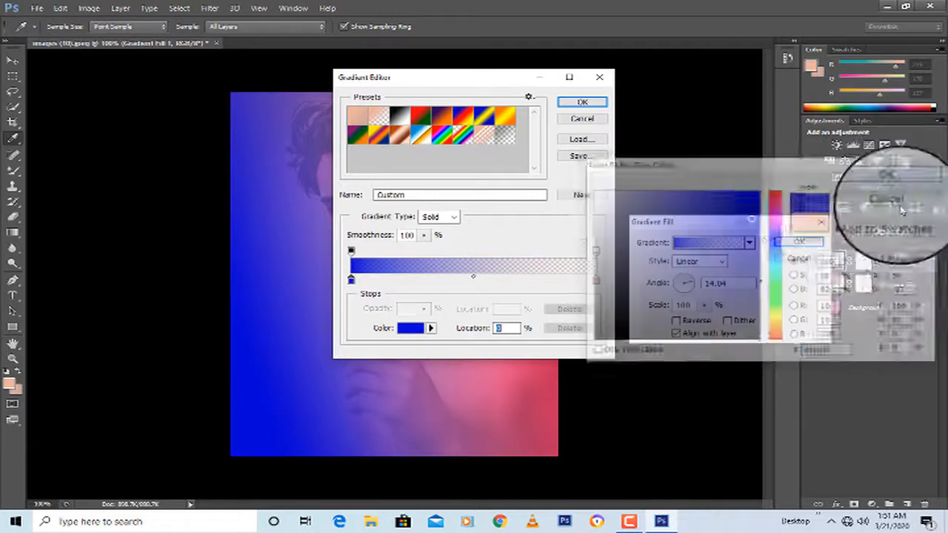
left_click(583, 104)
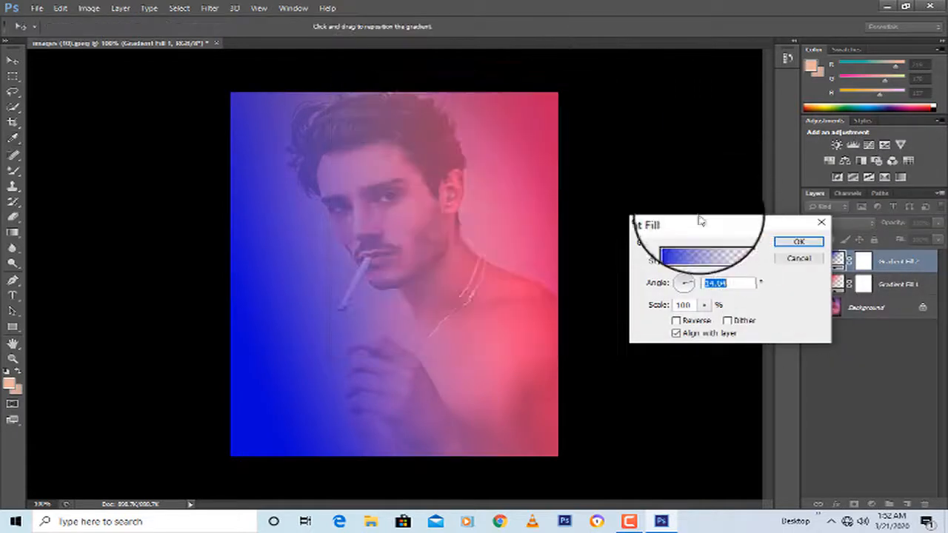
Step: Accept the blue gradient fill and lower its layer's Fill to 27%
key("Return")
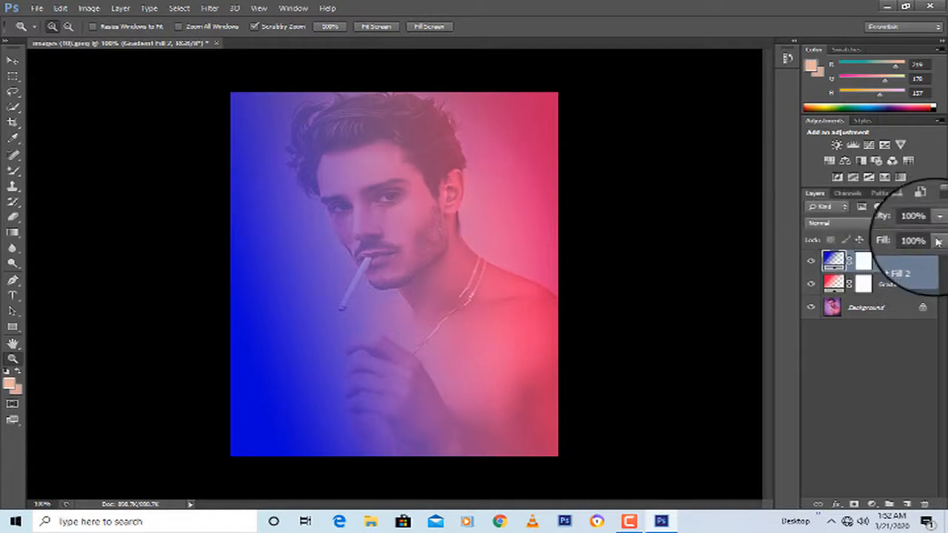
left_click(915, 254)
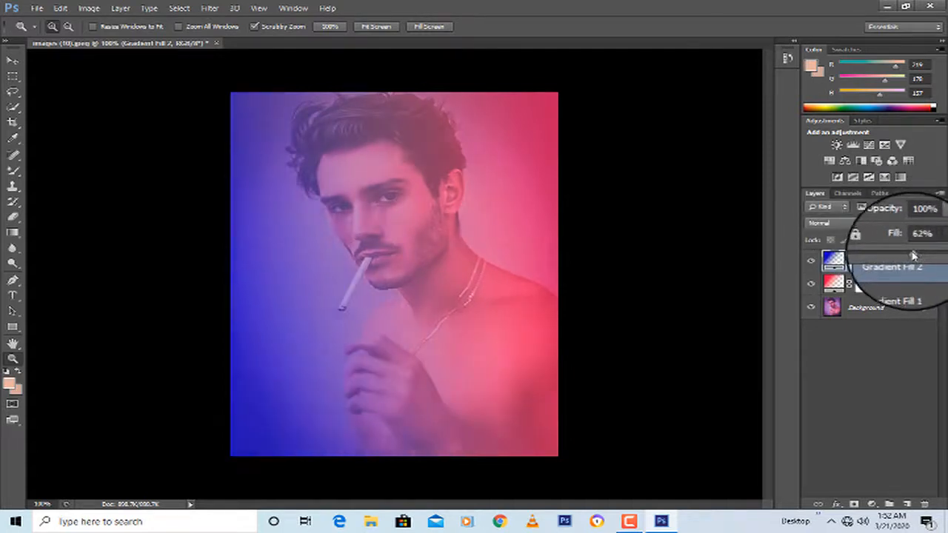
left_click_drag(910, 254, 889, 255)
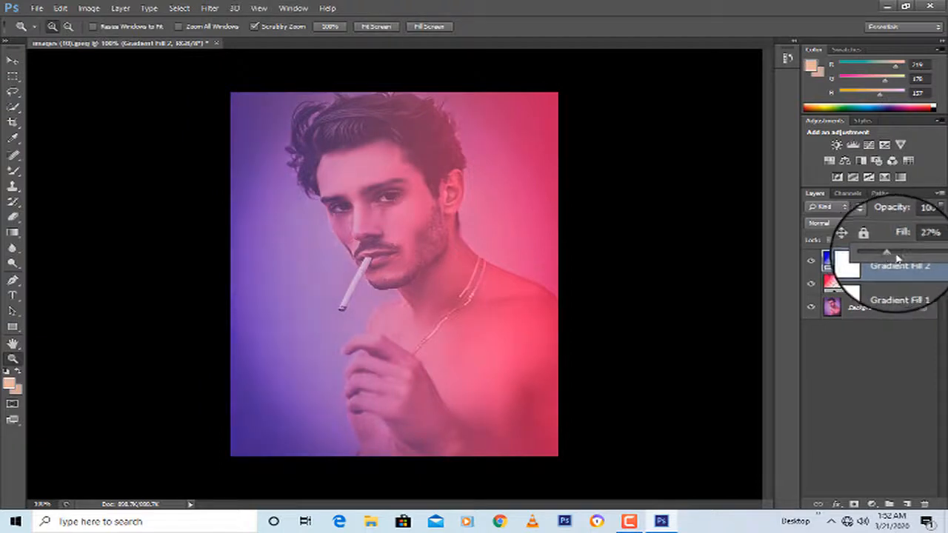
Step: Paint black with the Brush tool on the masks of the red and blue gradient layers to soften the tint over the man's face
left_click(863, 283)
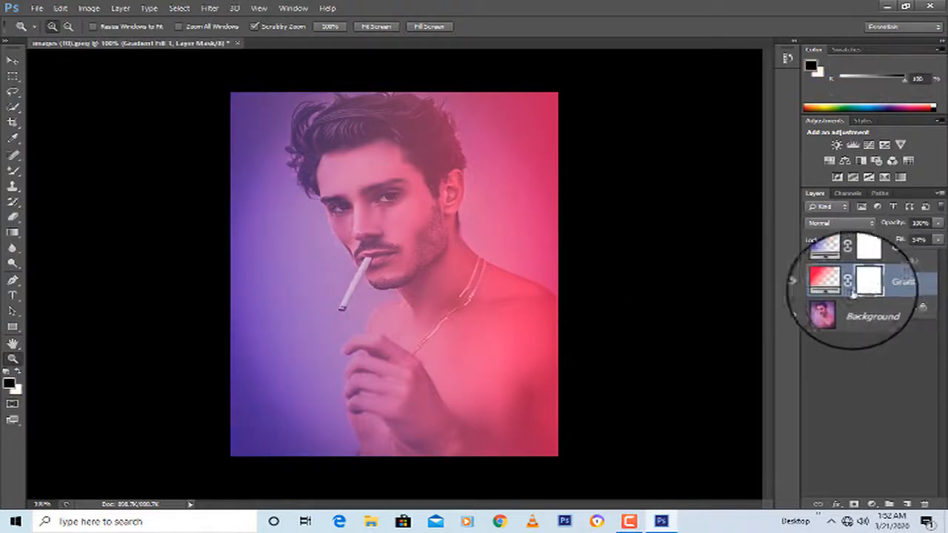
right_click(18, 171)
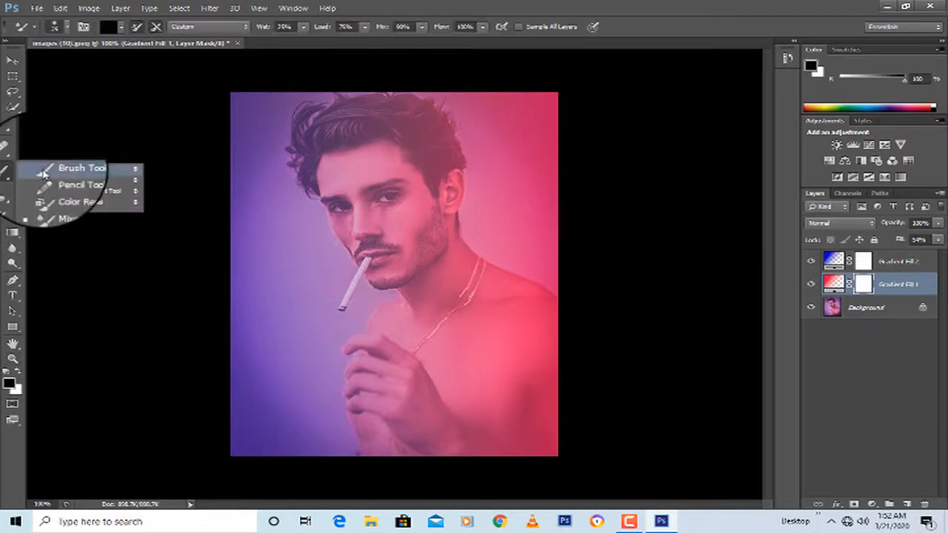
left_click(46, 169)
mouse_move(337, 171)
left_mouse_down()
mouse_move(363, 182)
mouse_move(390, 138)
mouse_move(377, 180)
mouse_move(394, 166)
mouse_move(395, 219)
mouse_move(414, 171)
mouse_move(392, 263)
mouse_move(335, 141)
mouse_move(400, 191)
left_mouse_up()
mouse_move(396, 283)
left_mouse_down()
mouse_move(364, 191)
mouse_move(361, 201)
mouse_move(406, 171)
mouse_move(427, 349)
mouse_move(427, 315)
mouse_move(395, 311)
mouse_move(394, 329)
mouse_move(378, 272)
mouse_move(370, 296)
mouse_move(378, 323)
left_mouse_up()
mouse_move(385, 274)
left_mouse_down()
mouse_move(382, 139)
mouse_move(374, 223)
mouse_move(381, 165)
mouse_move(353, 224)
mouse_move(337, 201)
mouse_move(340, 161)
mouse_move(343, 201)
left_mouse_up()
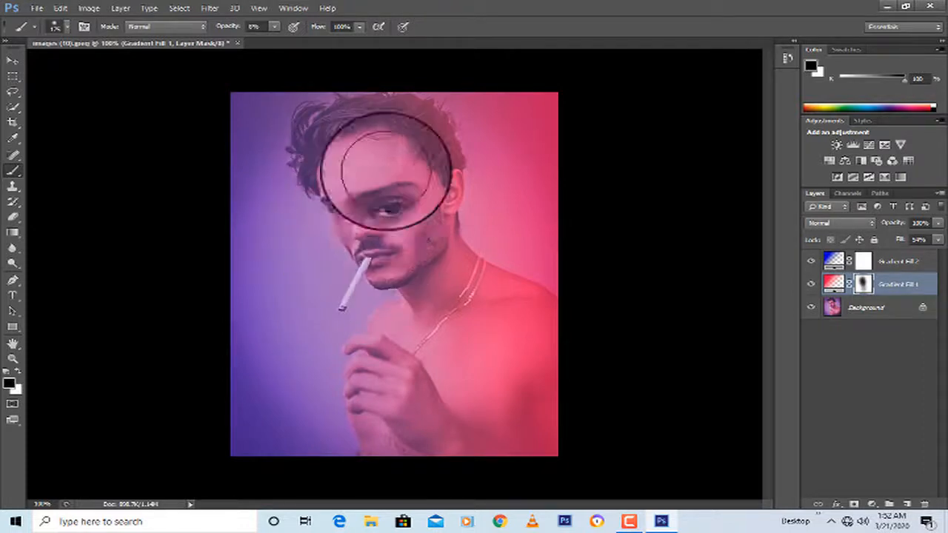
left_click(852, 262)
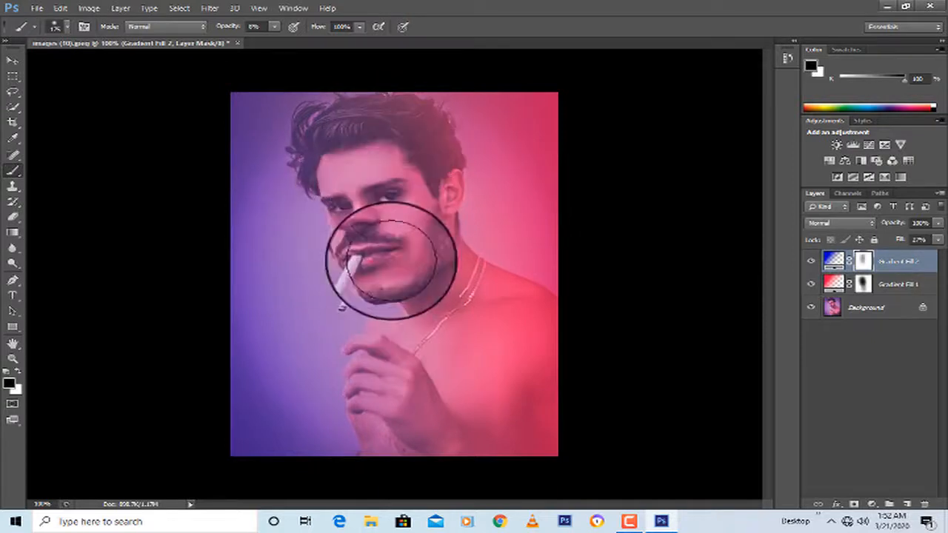
mouse_move(392, 261)
left_mouse_down()
mouse_move(421, 256)
mouse_move(338, 208)
mouse_move(376, 254)
mouse_move(403, 212)
mouse_move(374, 205)
mouse_move(402, 254)
mouse_move(392, 123)
mouse_move(433, 349)
left_mouse_up()
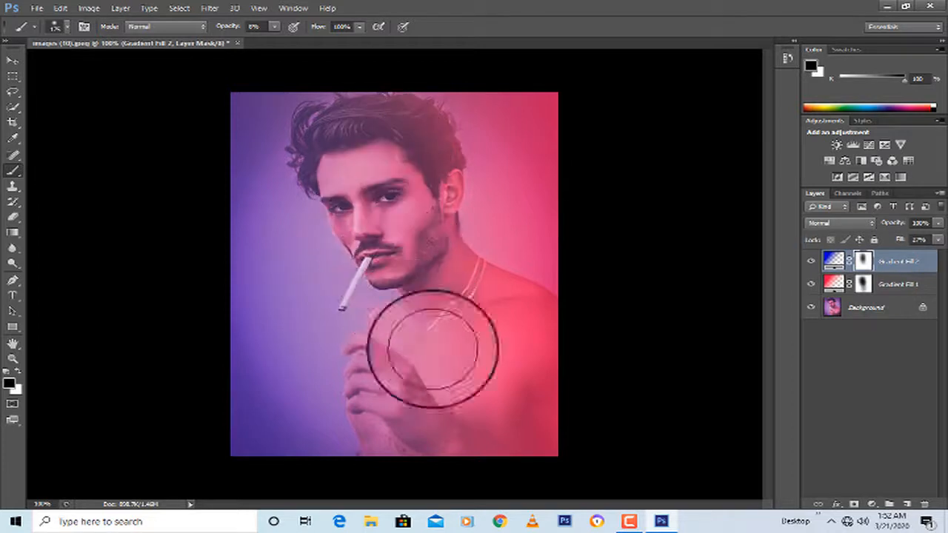
Step: Merge the red gradient fill layer into the Background and select the blue gradient layer's mask
left_click(877, 286)
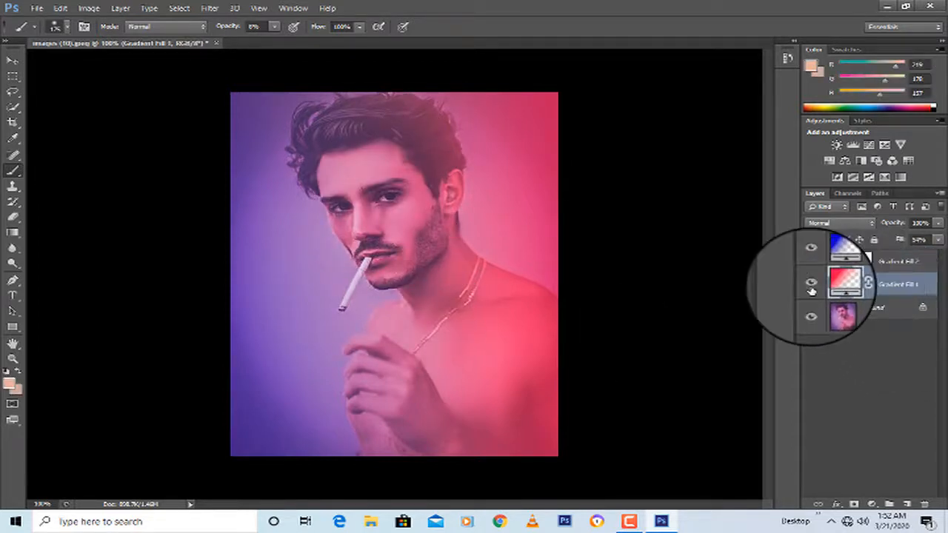
key("ctrl+e")
left_click(872, 263)
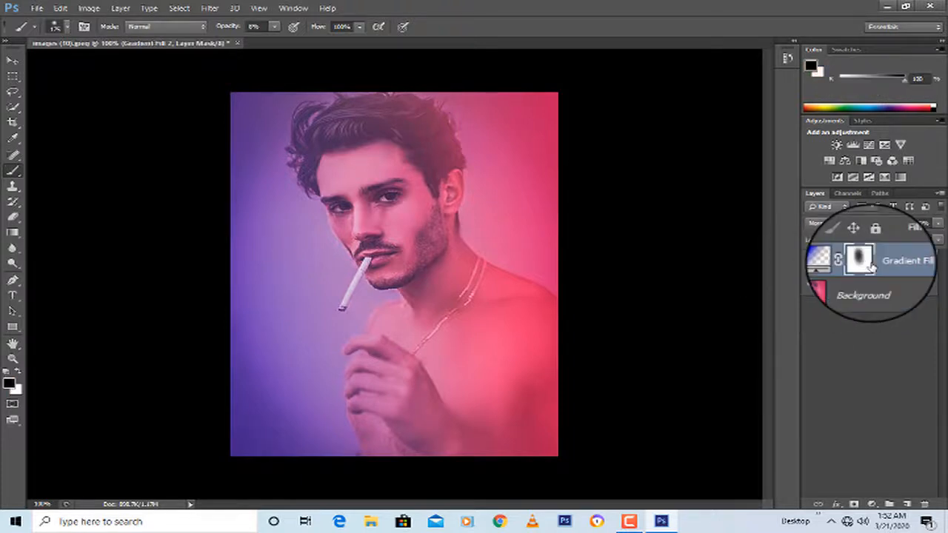
Step: Merge the blue gradient fill layer into the Background and add a Selective Color adjustment that shifts the Reds
key("ctrl+e")
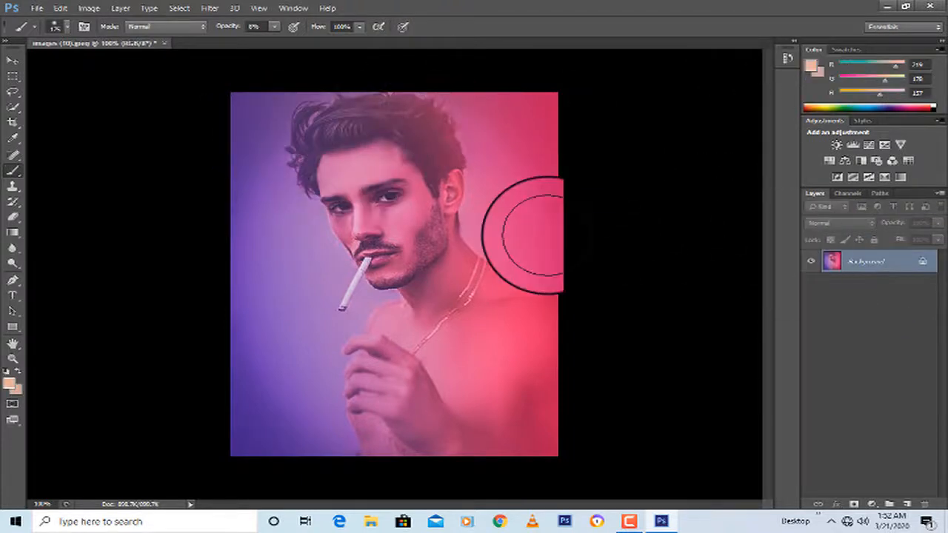
left_click(888, 178)
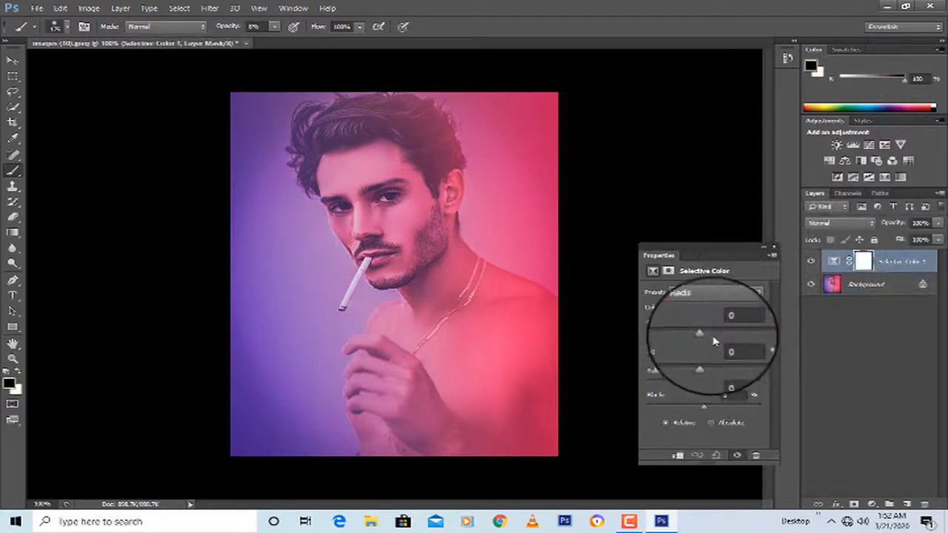
left_click_drag(704, 335, 687, 386)
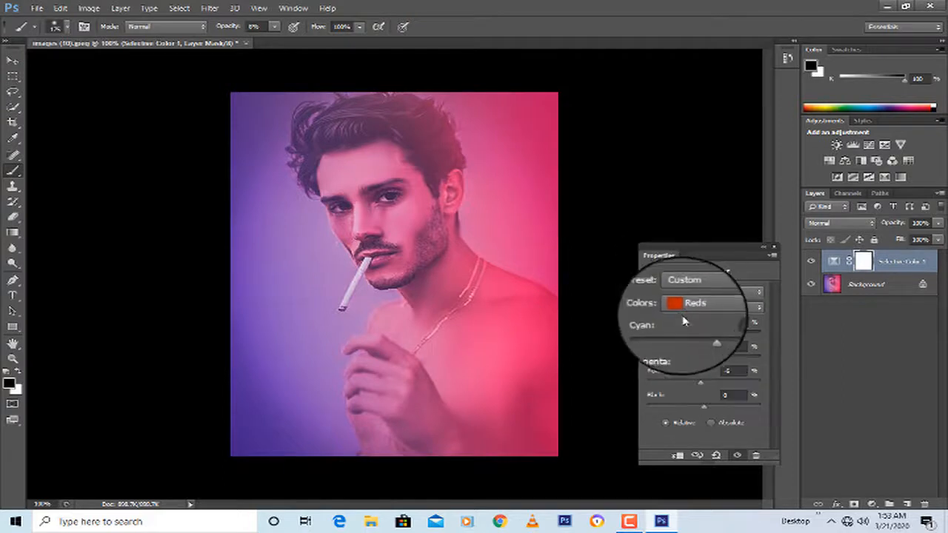
Step: Raise Cyan to +40% for the Blues in Selective Color and merge the adjustment layer into the Background
left_click(692, 307)
left_click(693, 359)
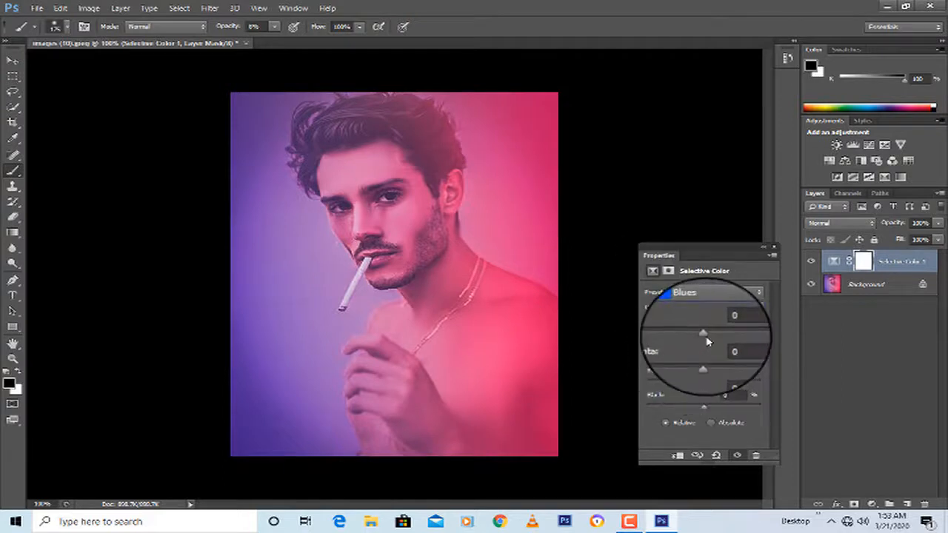
left_click_drag(704, 333, 736, 349)
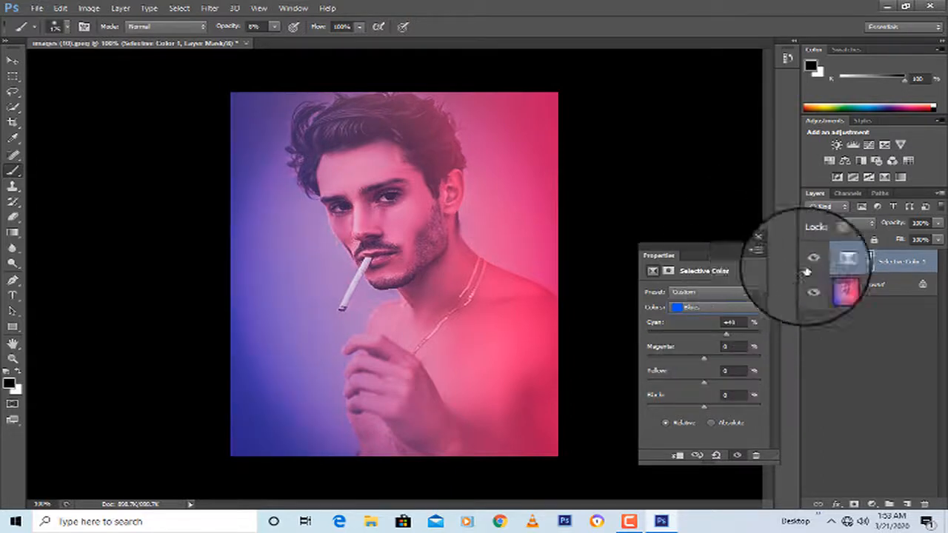
left_click(918, 260)
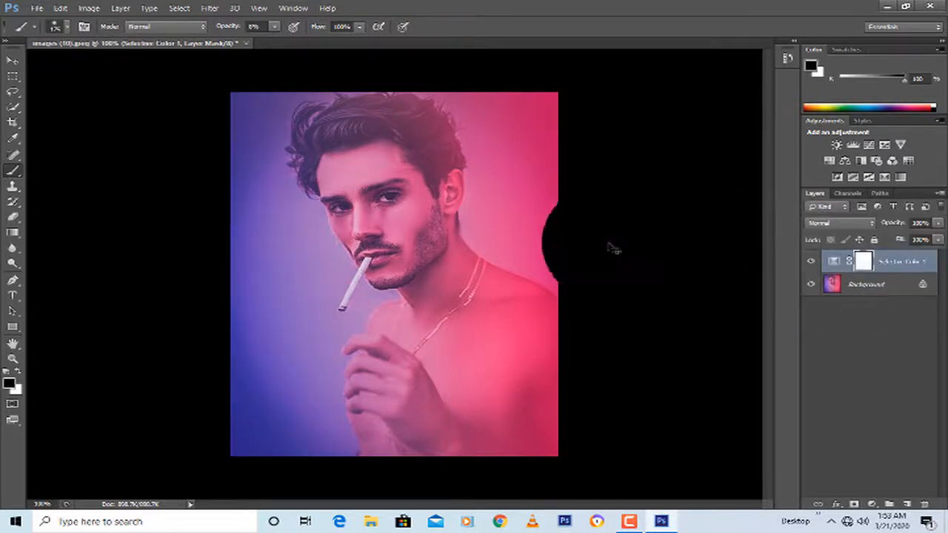
key("Delete")
Step: Open the Liquify filter and push the man's front hair outwards with the Forward Warp tool at brush size 175
left_click(220, 11)
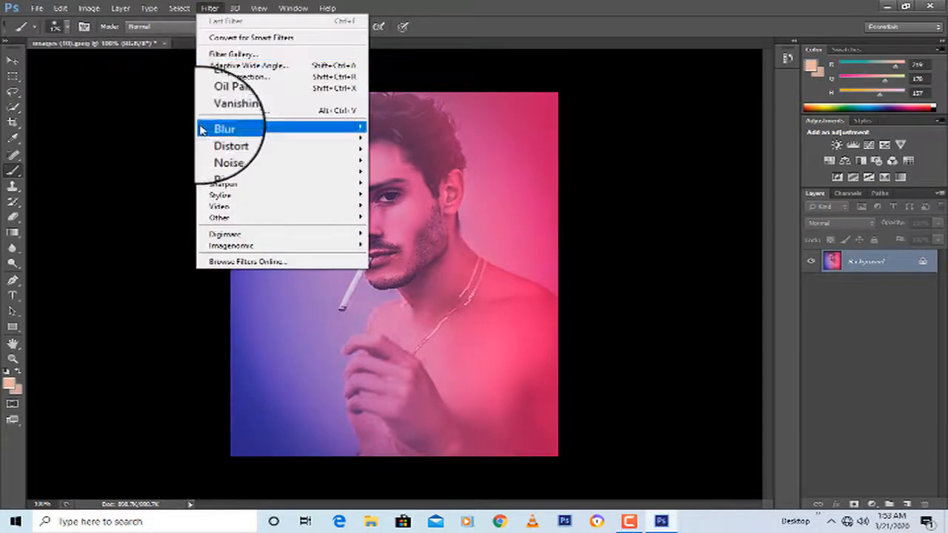
left_click(232, 92)
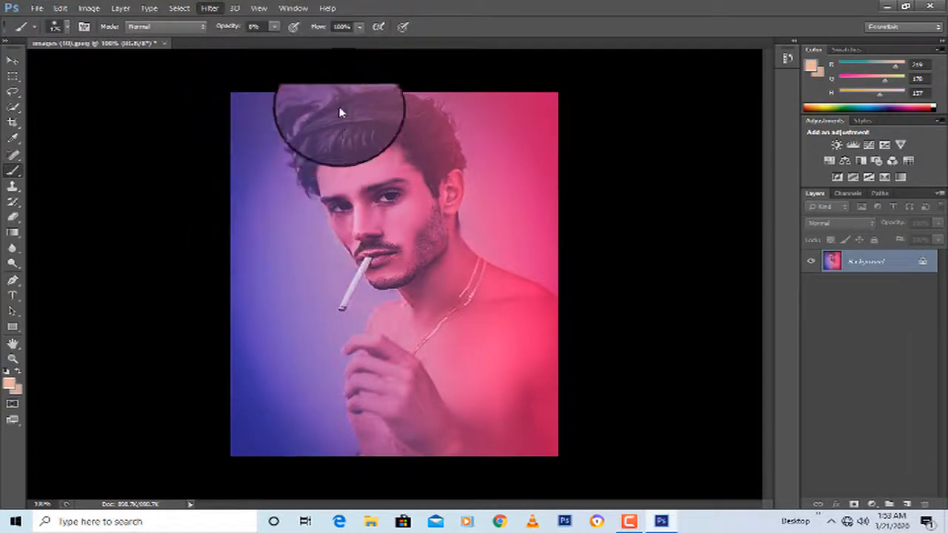
key("bracketright")
key("bracketright")
key("bracketright")
key("bracketright")
key("bracketright")
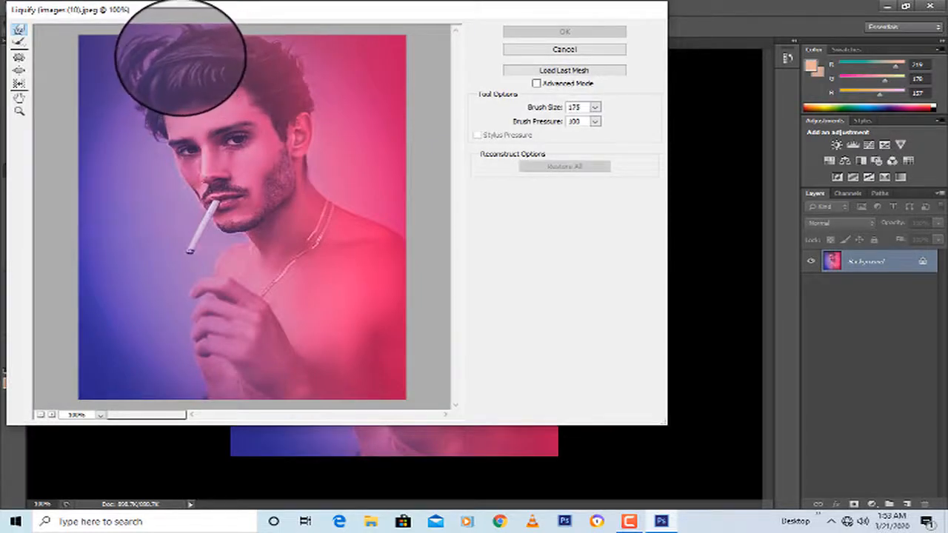
mouse_move(180, 58)
left_mouse_down()
mouse_move(155, 64)
mouse_move(195, 59)
mouse_move(152, 69)
left_mouse_up()
key("bracketleft")
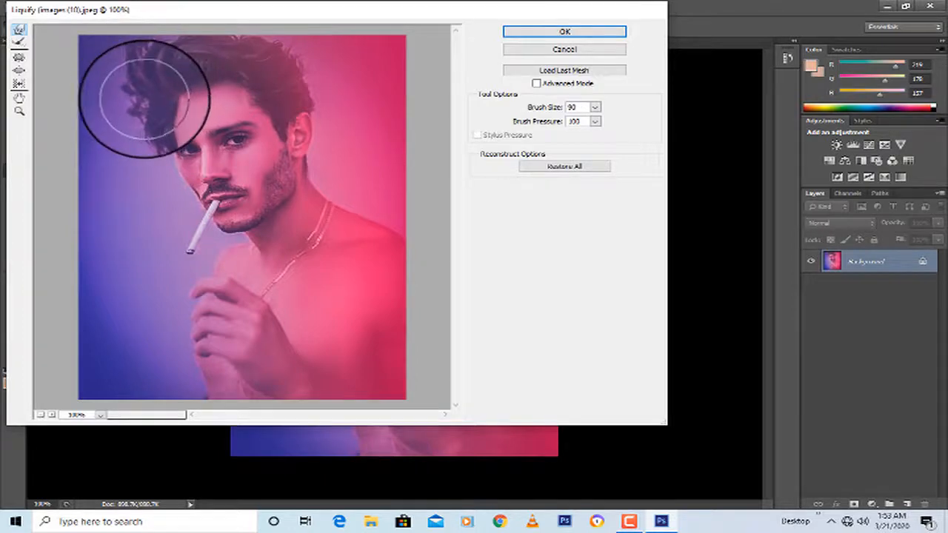
Step: Reshape the hair on the top and back of the head with Forward Warp at brush sizes from 90 to 150
mouse_move(144, 98)
left_mouse_down()
mouse_move(199, 73)
mouse_move(198, 44)
mouse_move(263, 44)
mouse_move(262, 36)
mouse_move(331, 63)
left_mouse_up()
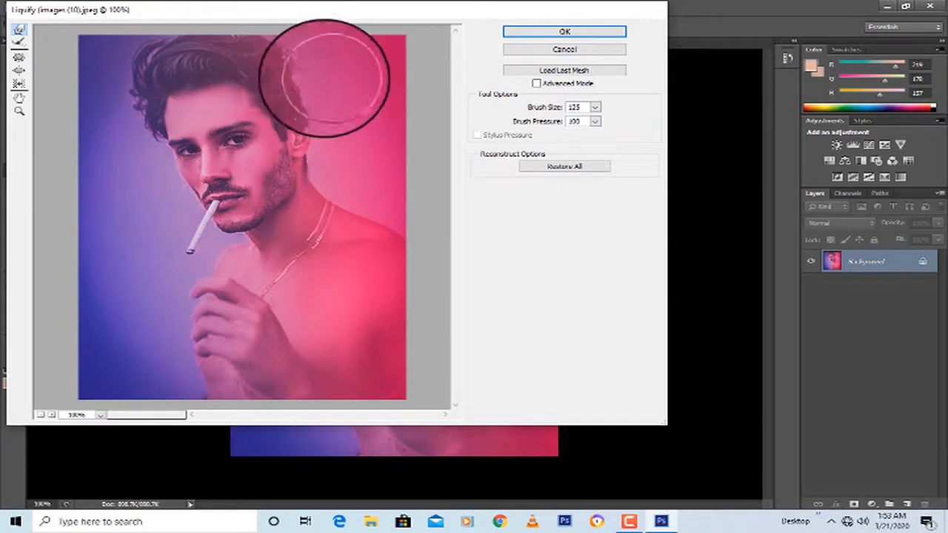
key("bracketleft")
key("bracketleft")
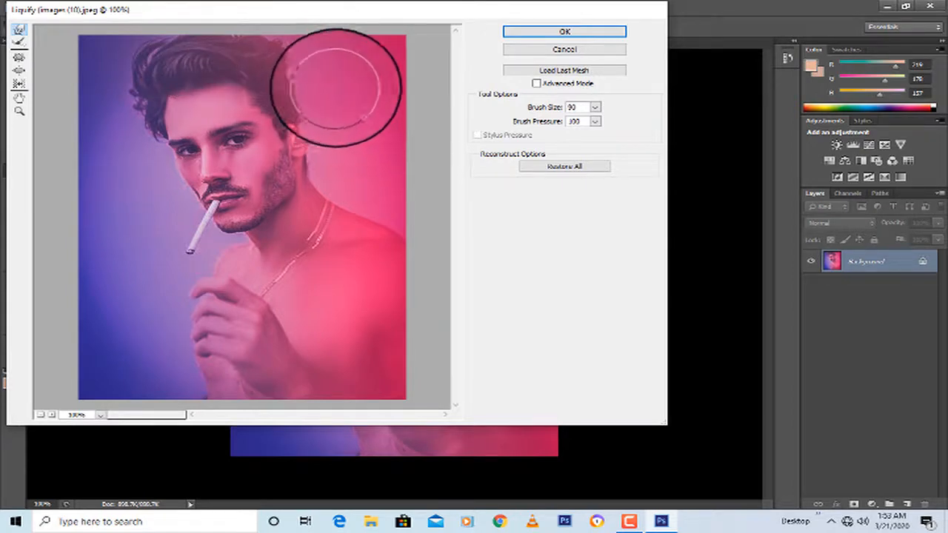
key("bracketright")
key("bracketright")
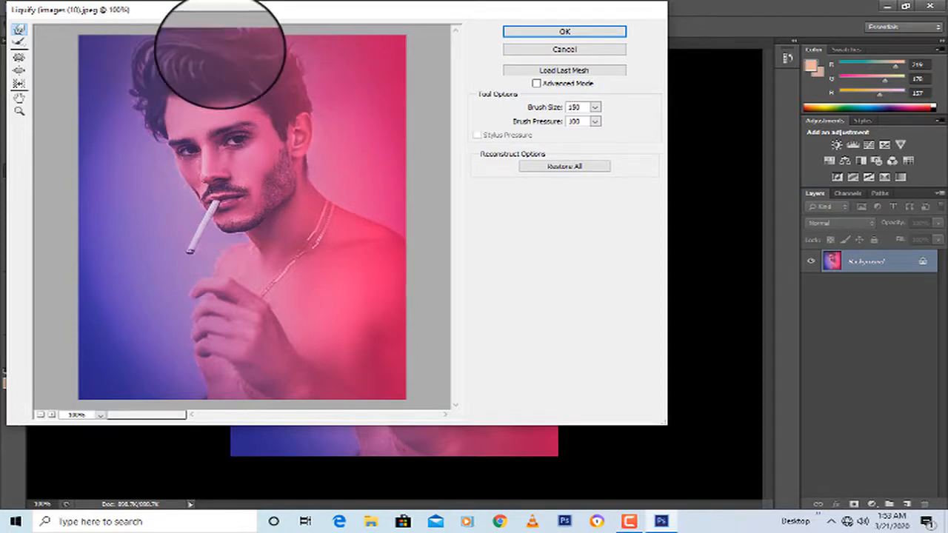
key("bracketleft")
key("bracketleft")
key("bracketleft")
key("bracketleft")
key("bracketleft")
key("bracketleft")
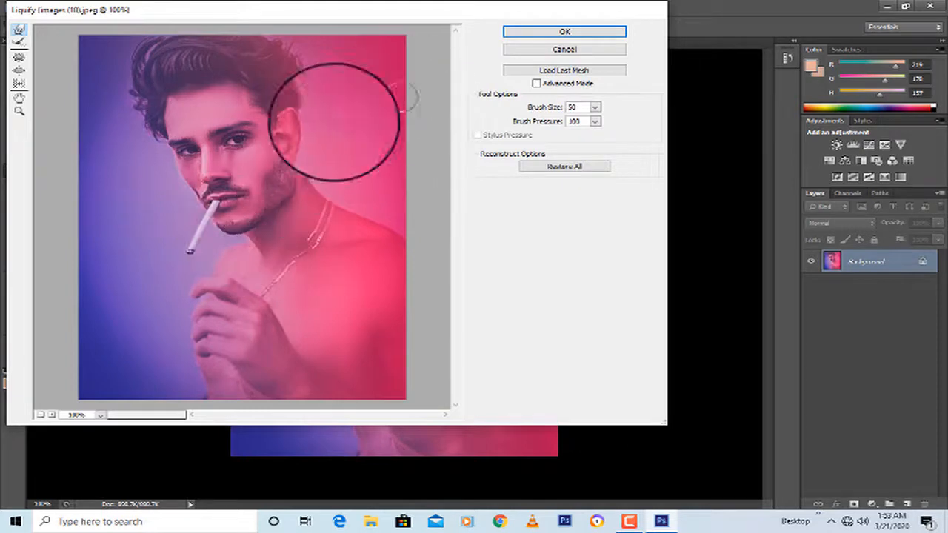
Step: Warp the man's cheek slightly inwards with a size 40 Liquify brush and apply the filter
key("bracketright")
key("bracketleft")
key("bracketleft")
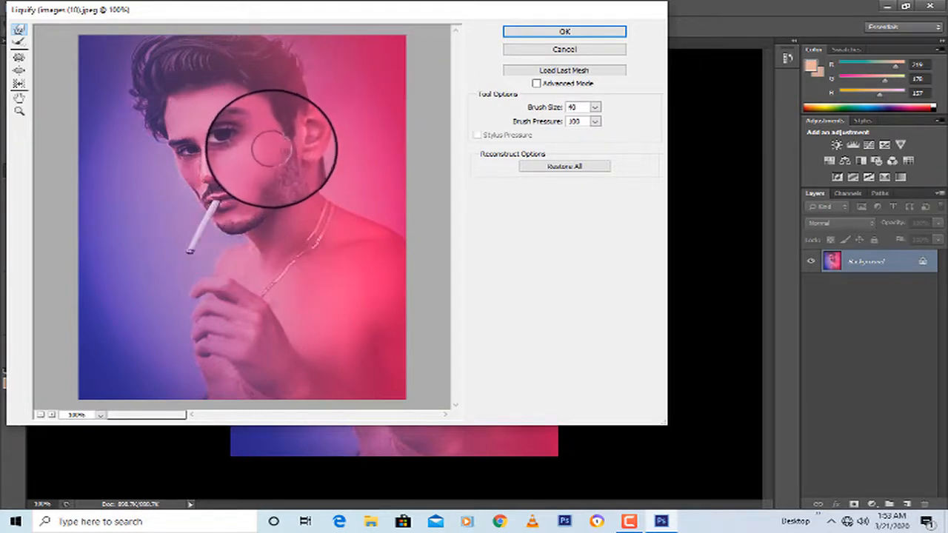
left_click_drag(274, 155, 259, 171)
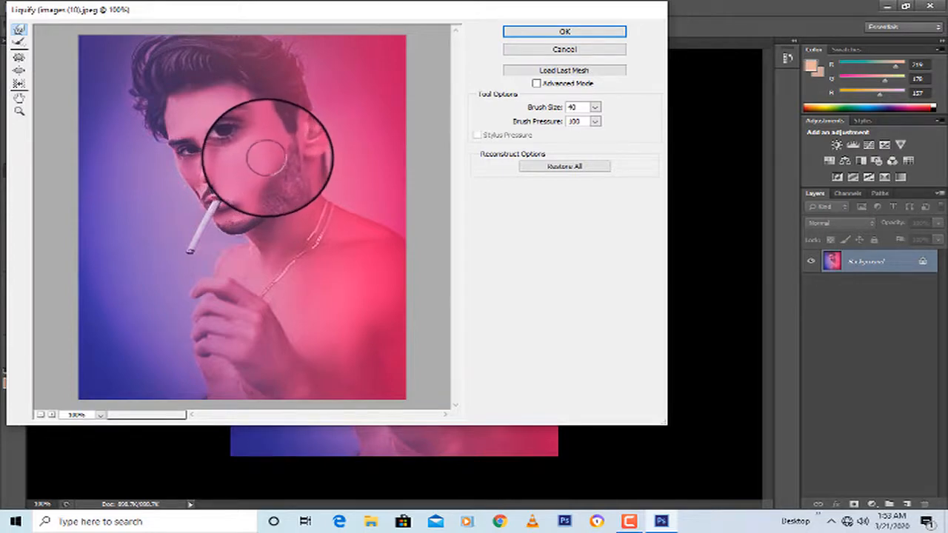
left_click(563, 31)
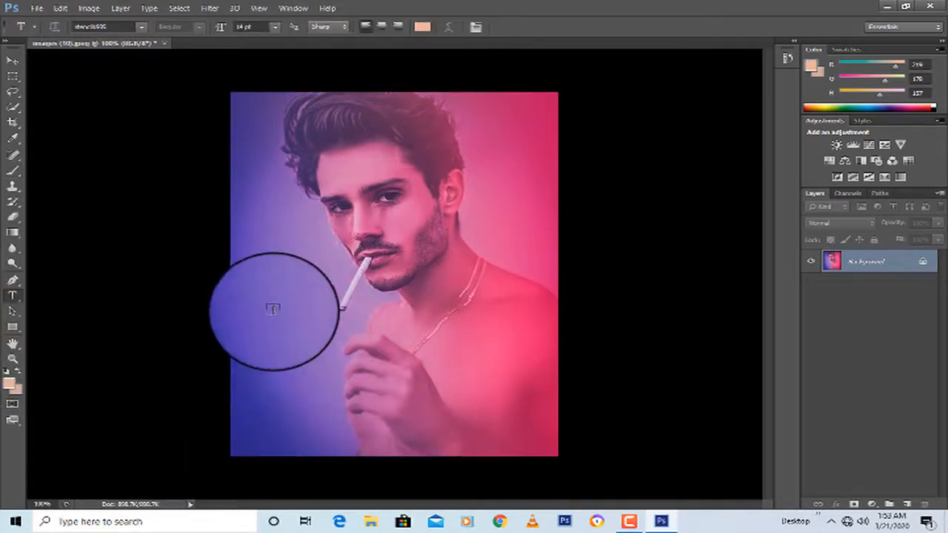
Step: Draw an empty paragraph text box across the man's hand and lower chest
left_click_drag(273, 312, 482, 433)
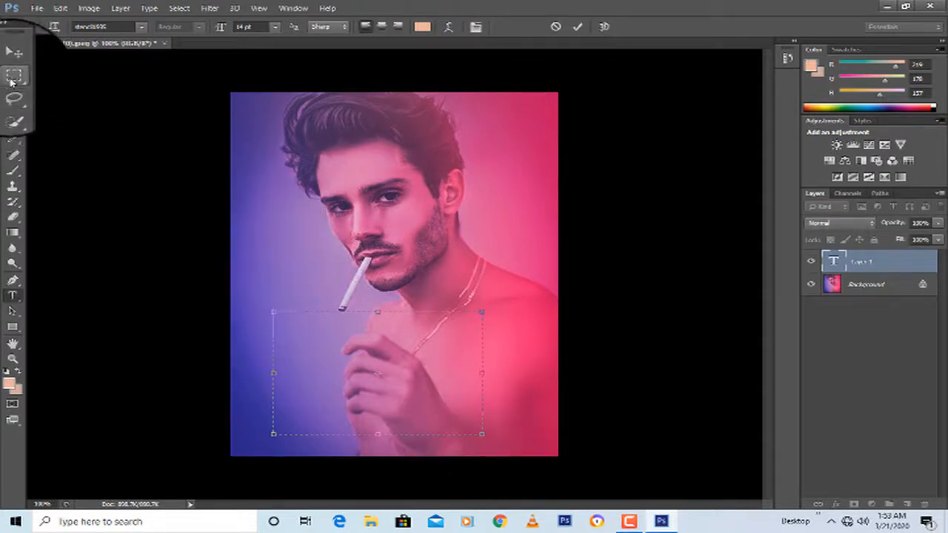
right_click(318, 161)
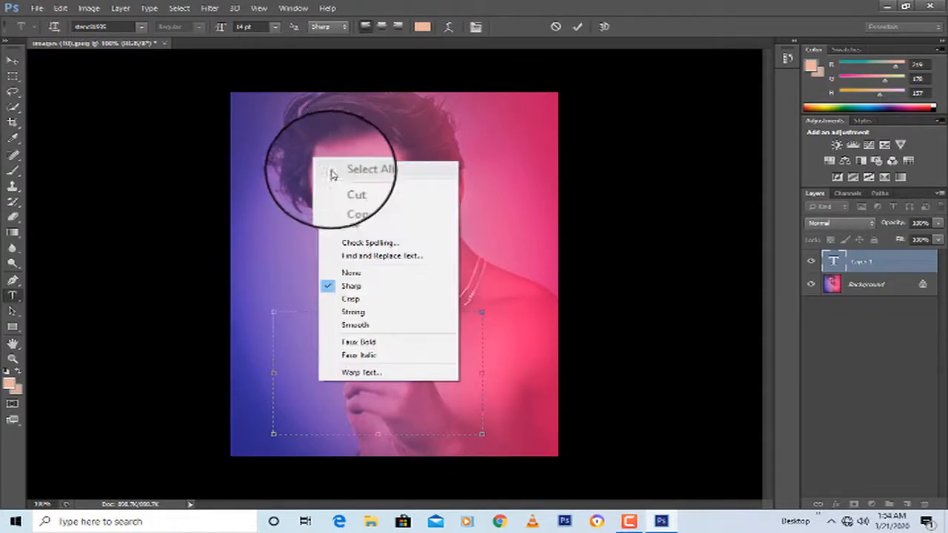
left_click(13, 77)
right_click(324, 134)
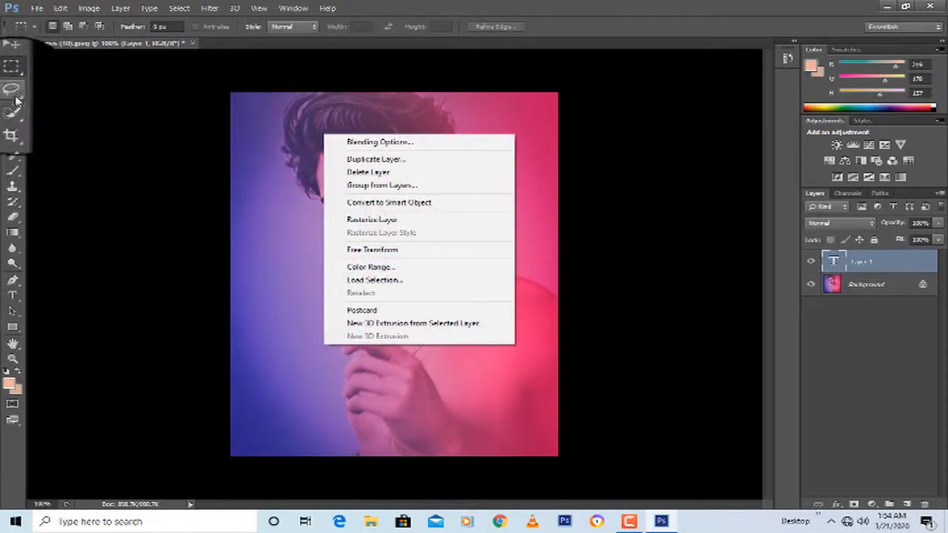
Step: Draw a wide elliptical selection and move it over the lower part of the man's hand
right_click(15, 81)
left_click(47, 87)
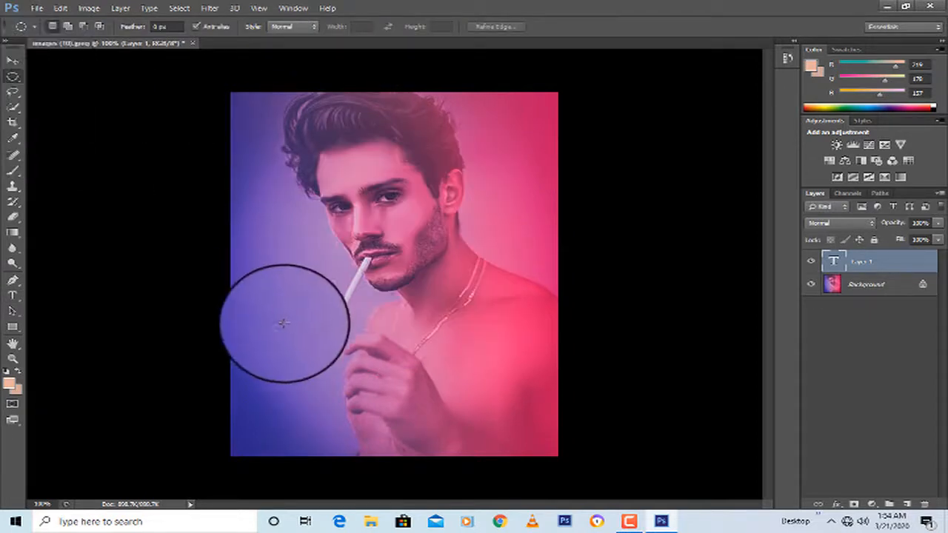
left_click_drag(303, 368, 461, 420)
left_click_drag(376, 372, 393, 416)
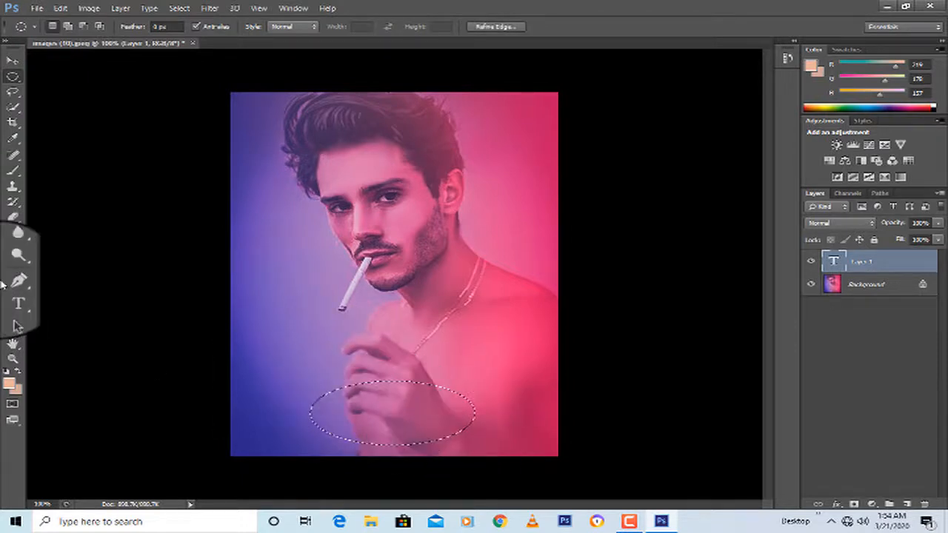
Step: Switch to the Brush tool and add a new empty layer above the text layer
left_click(14, 172)
left_click(66, 166)
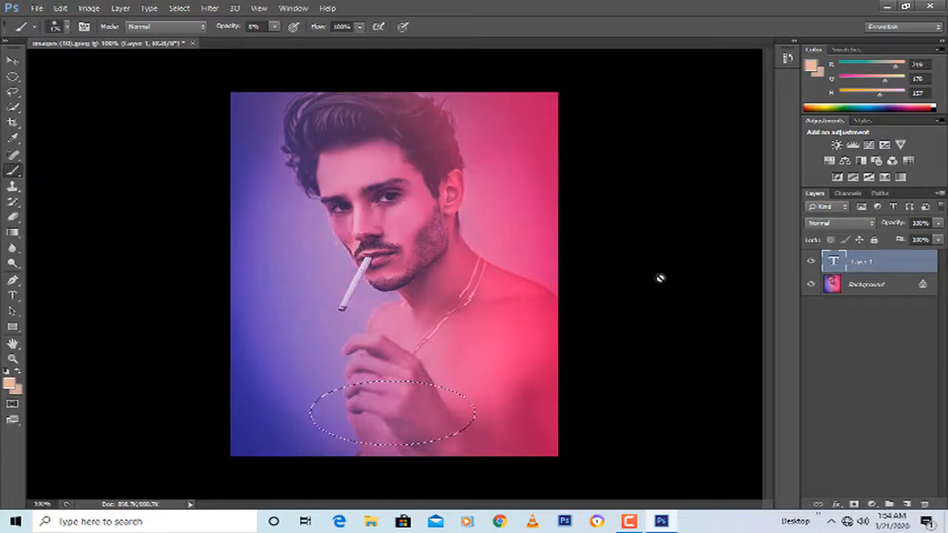
left_click(906, 504)
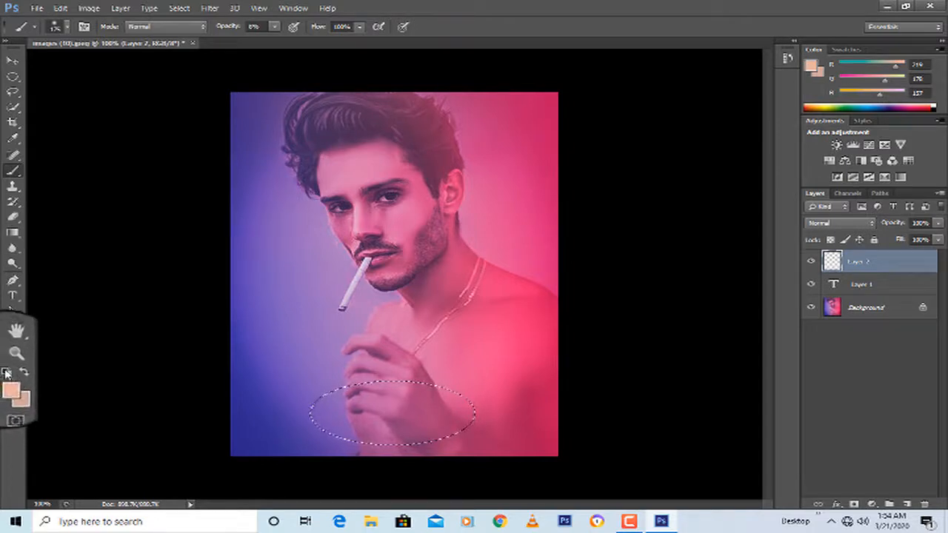
Step: Reset the colours to default, set the foreground to grey #847c7c and paint the whole elliptical selection with it
left_click(6, 373)
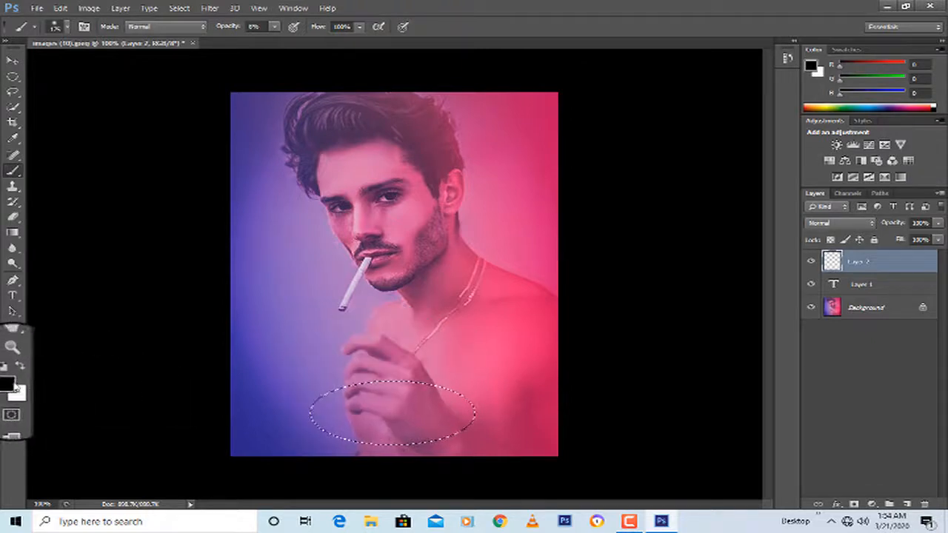
left_click(9, 382)
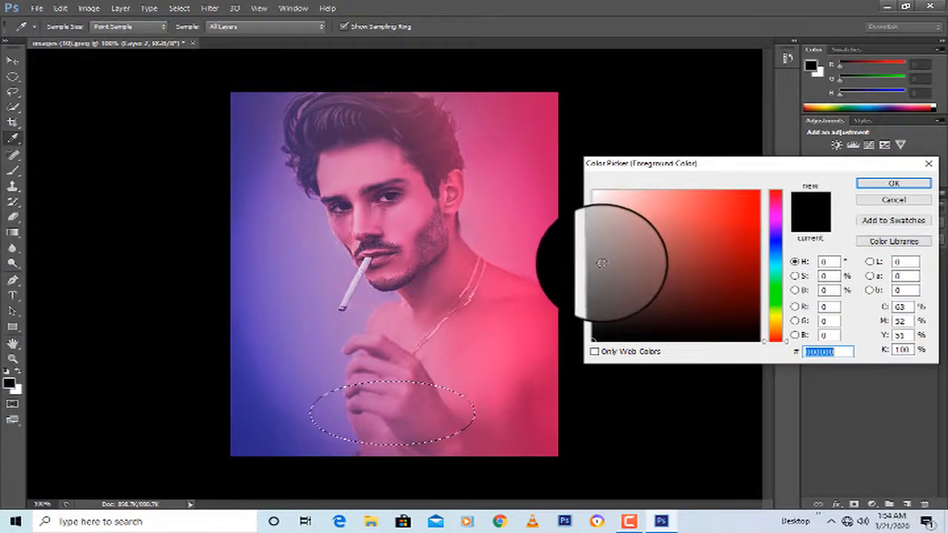
left_click(601, 262)
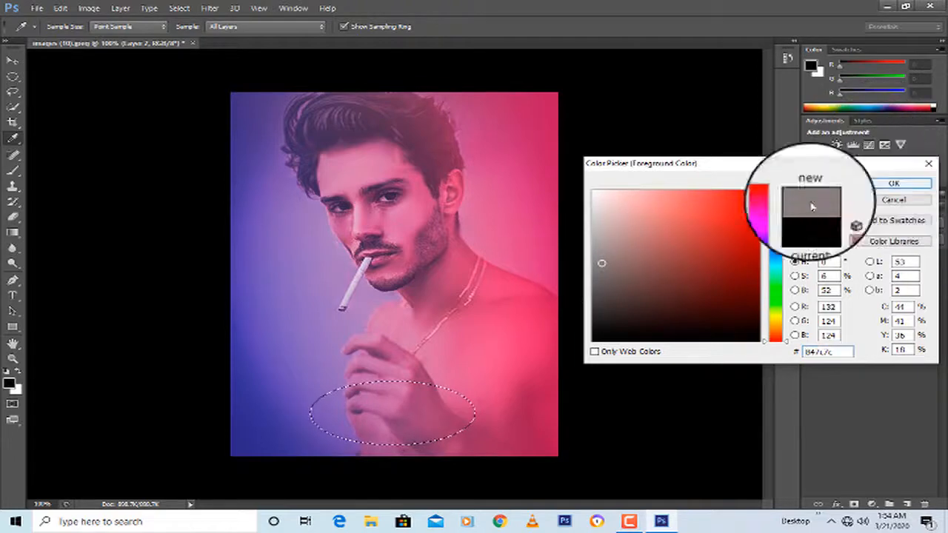
left_click(894, 183)
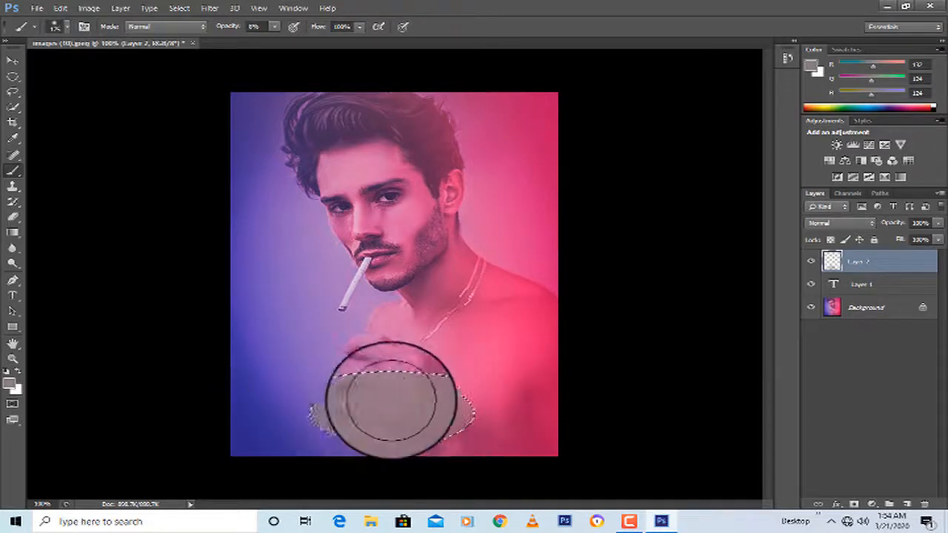
left_click_drag(459, 402, 404, 403)
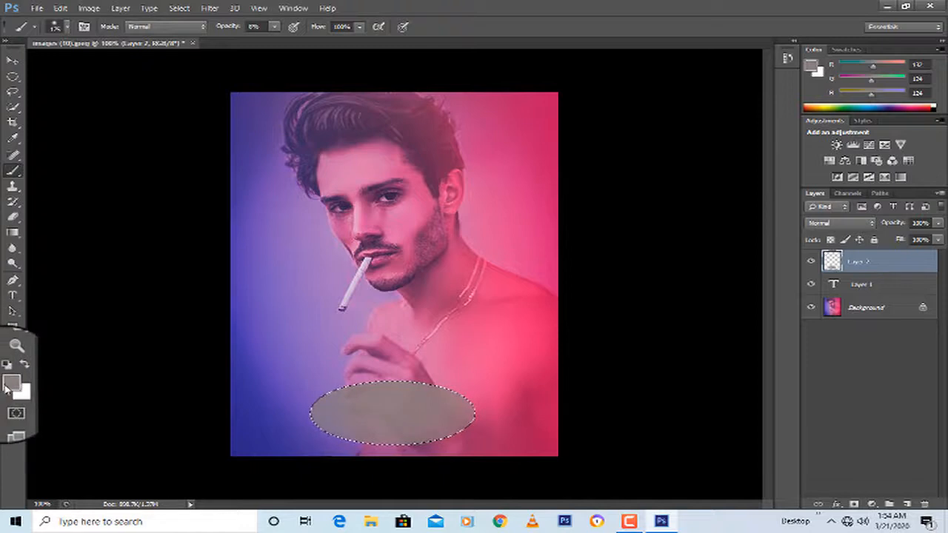
Step: Sample pink #c6498a from the portrait, raise the brush opacity to 40% and paint the left half of the ellipse
left_click(10, 385)
left_click_drag(328, 360, 250, 442)
left_click_drag(280, 408, 517, 236)
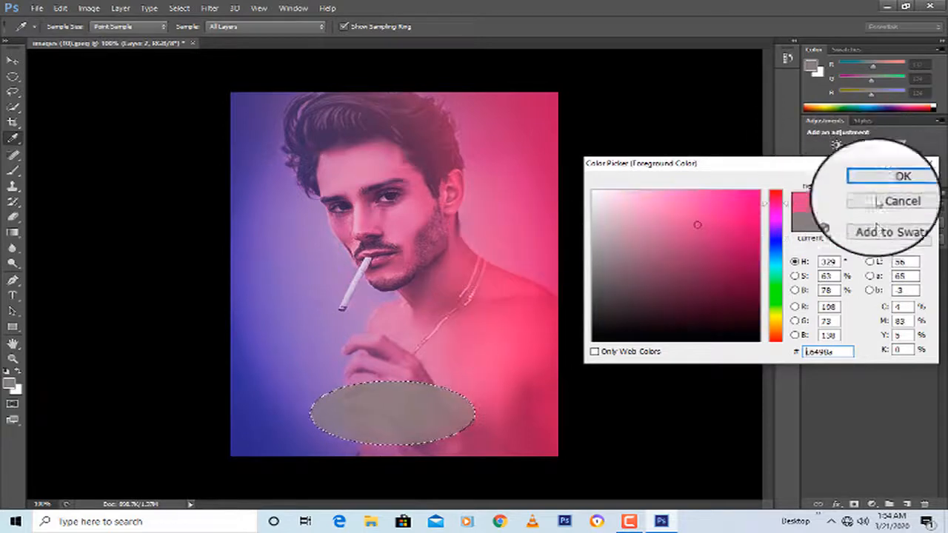
left_click(878, 185)
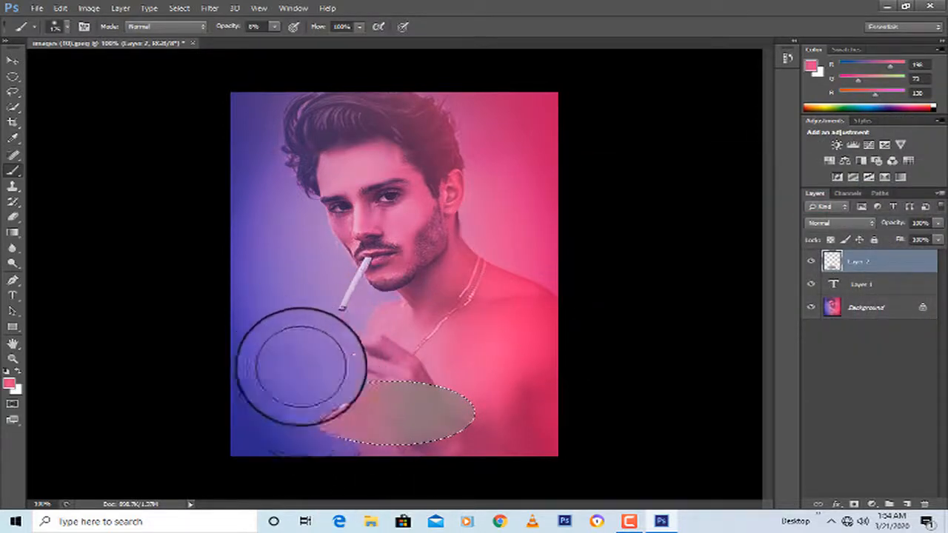
left_click(275, 28)
left_click_drag(275, 40, 296, 40)
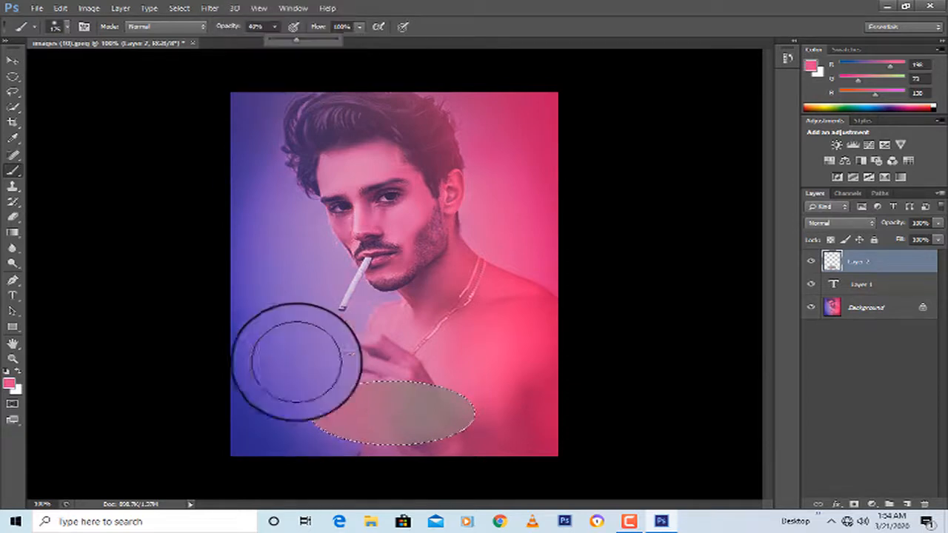
left_click_drag(315, 374, 330, 408)
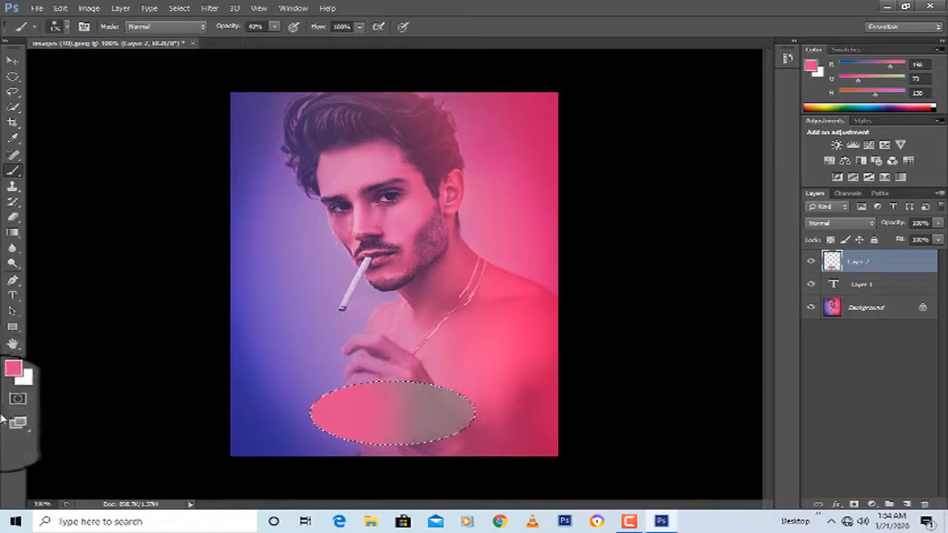
Step: Sample purple #6b50af from the portrait's background and paint the right half of the ellipse with it
left_click(9, 382)
left_click(265, 191)
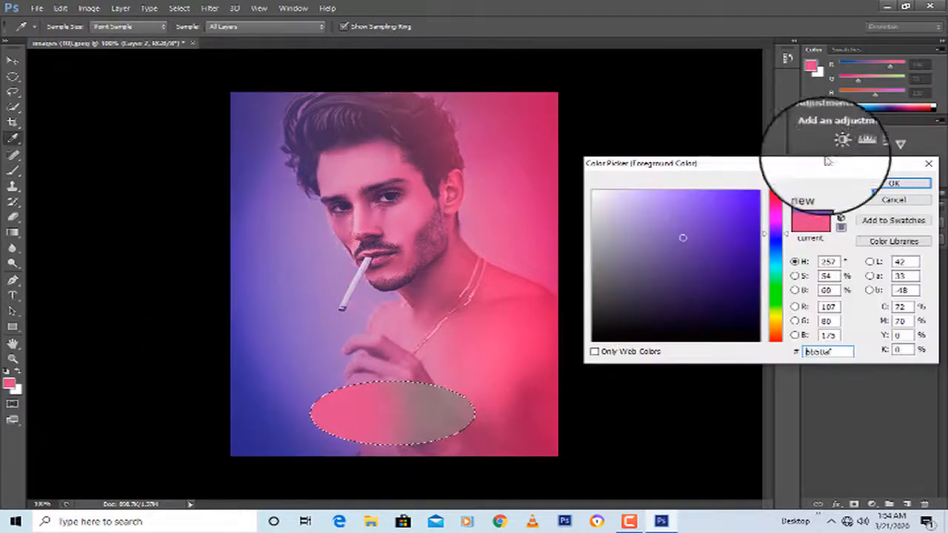
left_click(881, 183)
mouse_move(418, 343)
left_mouse_down()
mouse_move(421, 436)
mouse_move(468, 456)
left_mouse_up()
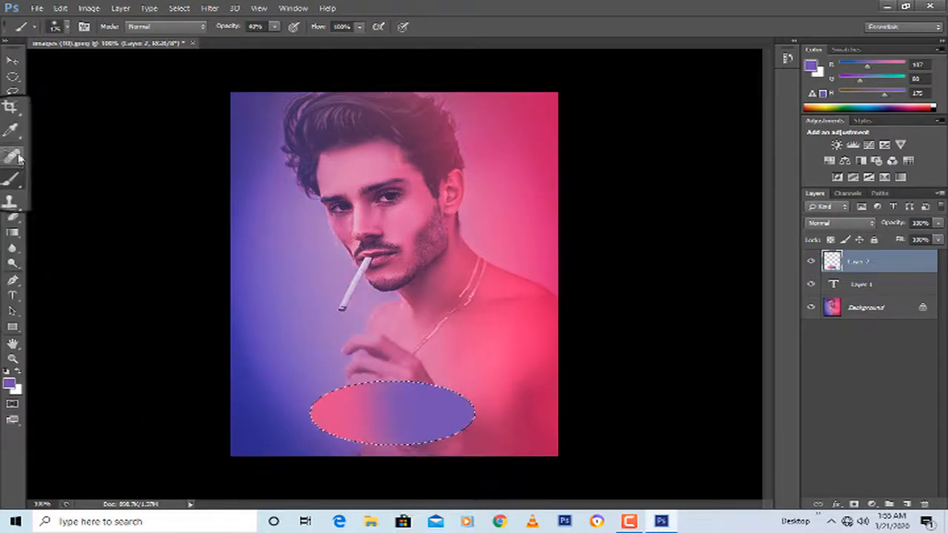
Step: Deselect the painted ellipse and lower the fill of its layer to 78%
left_click(12, 77)
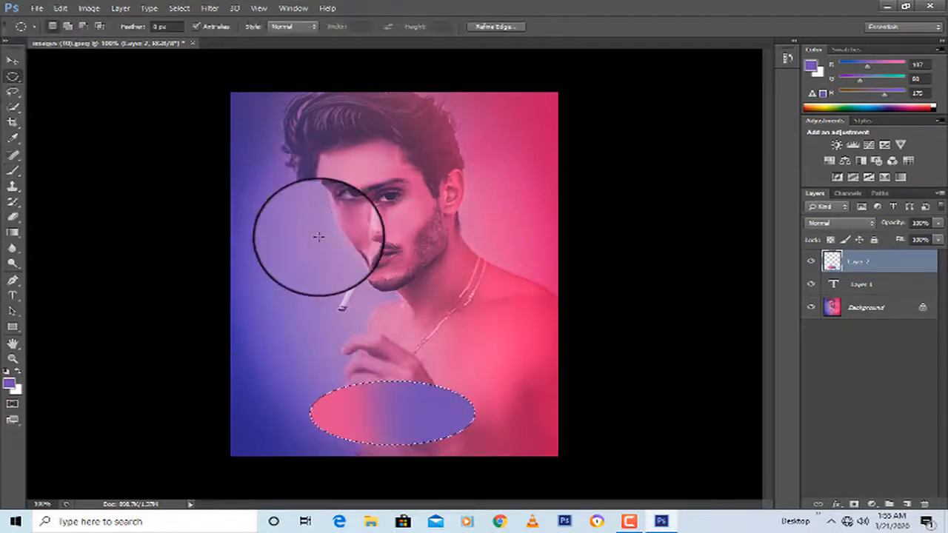
right_click(300, 202)
left_click(333, 214)
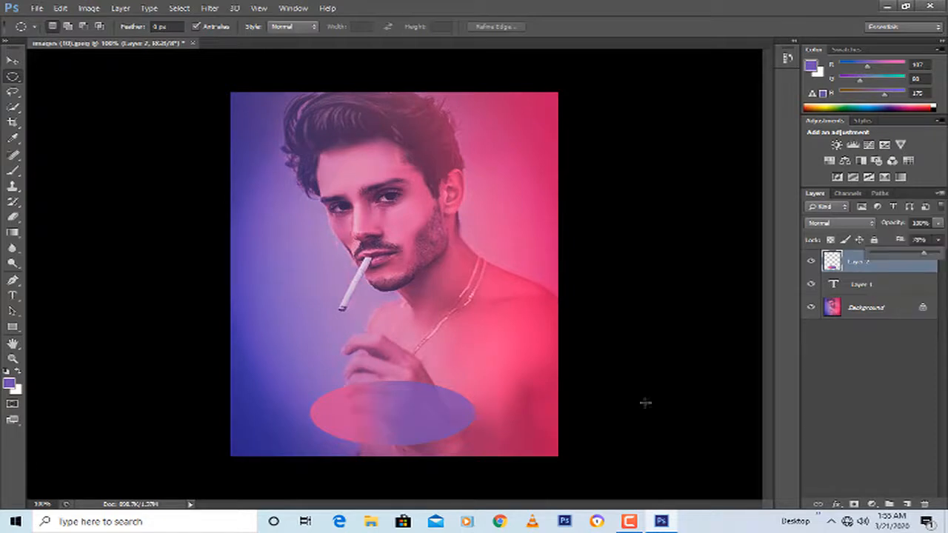
Step: Add a text box over the portrait's face containing "Red blue" in white
left_click(13, 296)
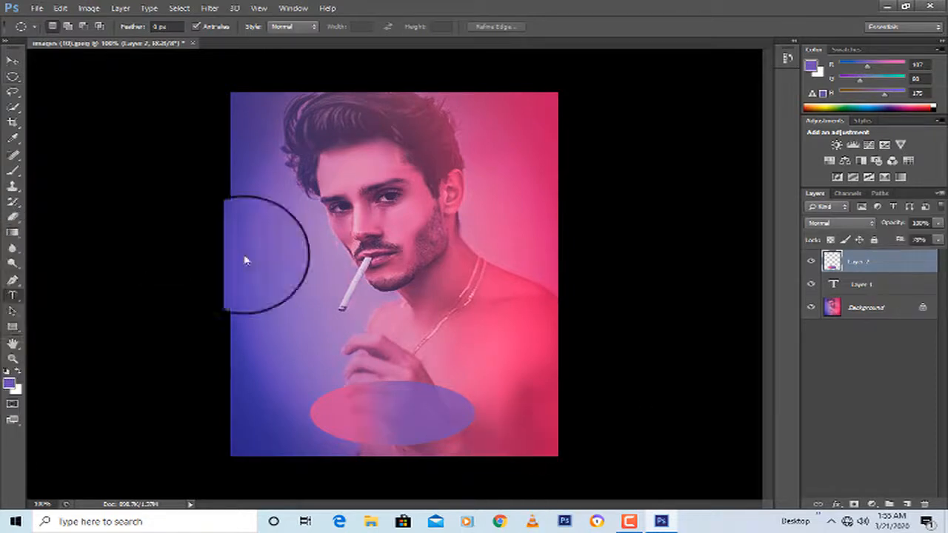
left_click_drag(261, 222, 420, 285)
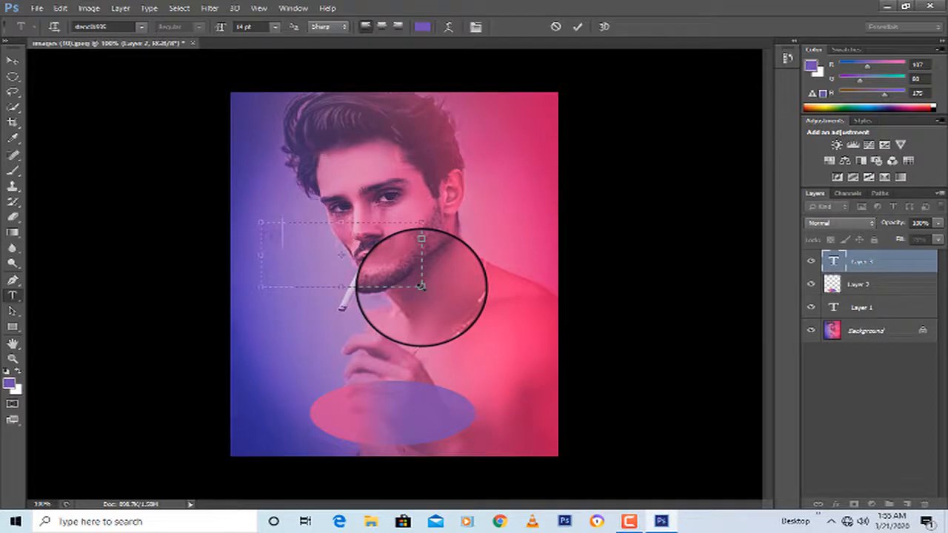
left_click(17, 372)
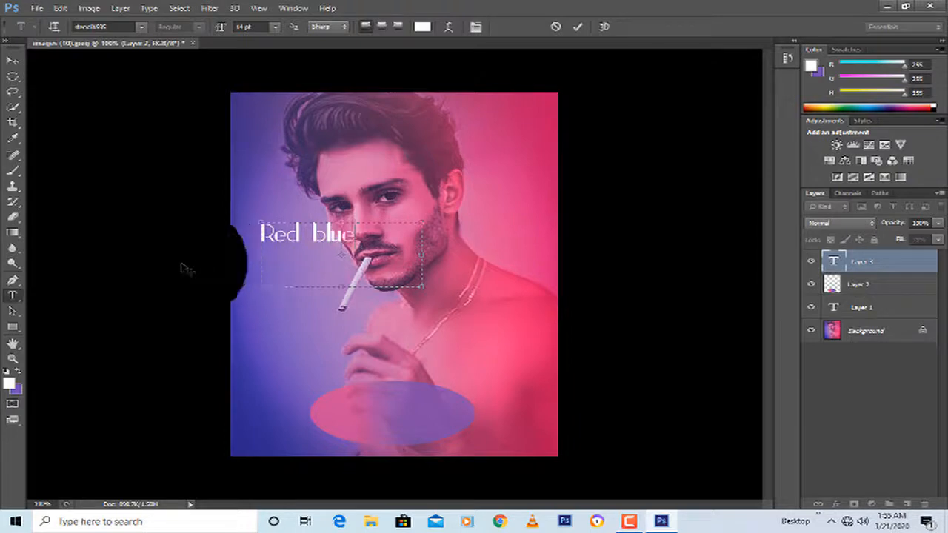
left_click(13, 60)
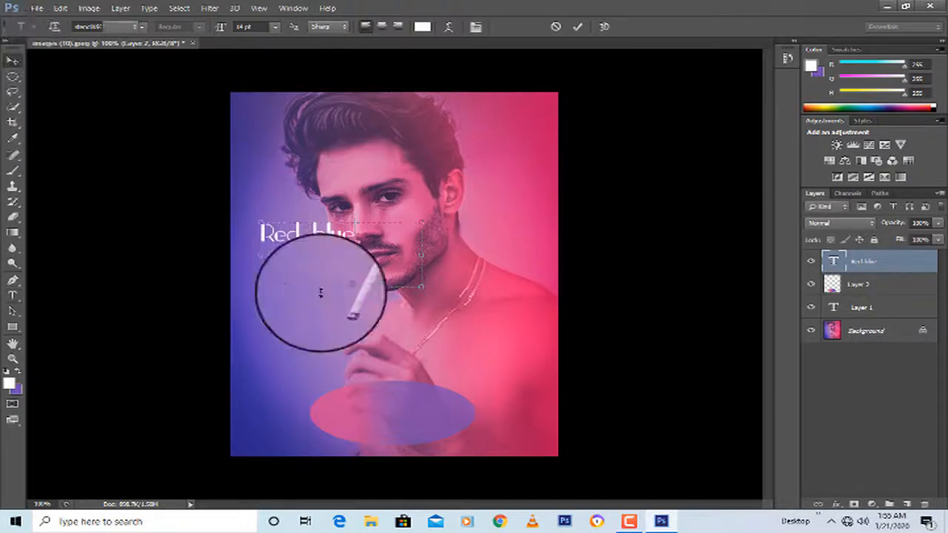
Step: Move the "Red blue" text onto the ellipse, enlarge it to about 109% and centre it there
left_click_drag(328, 215, 394, 423)
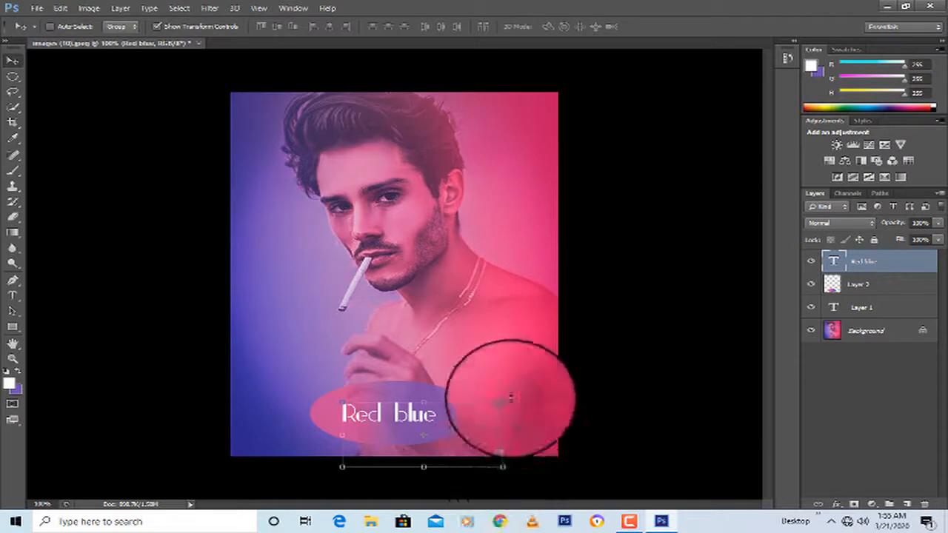
left_click_drag(502, 402, 516, 392)
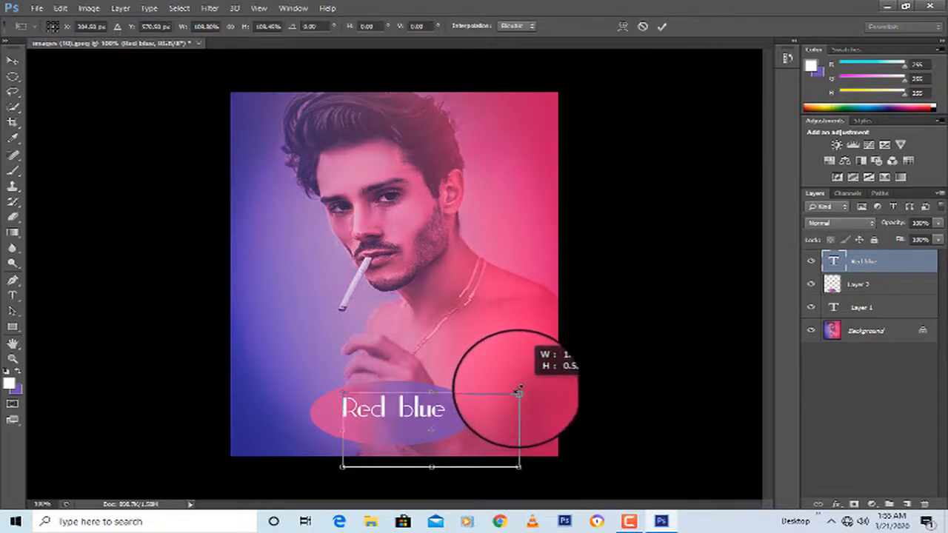
left_click_drag(436, 412, 431, 417)
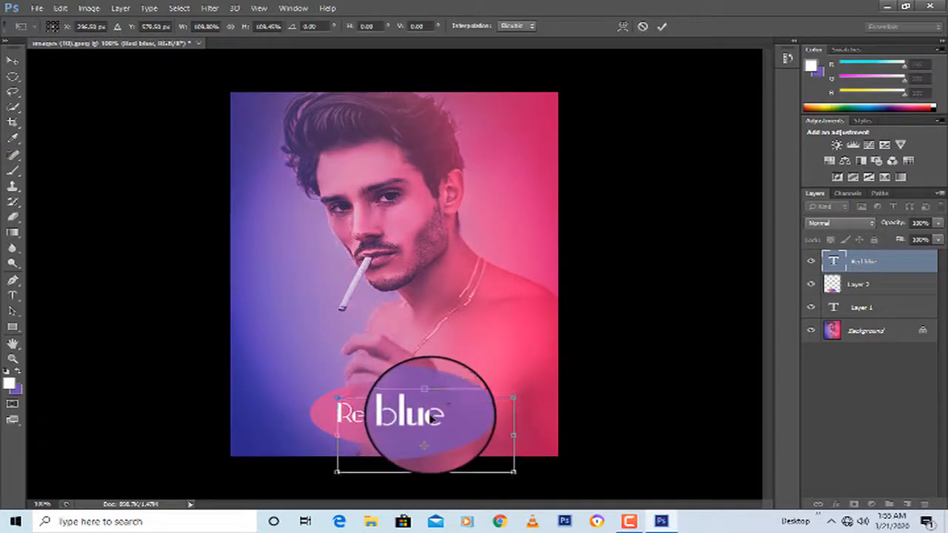
key("Return")
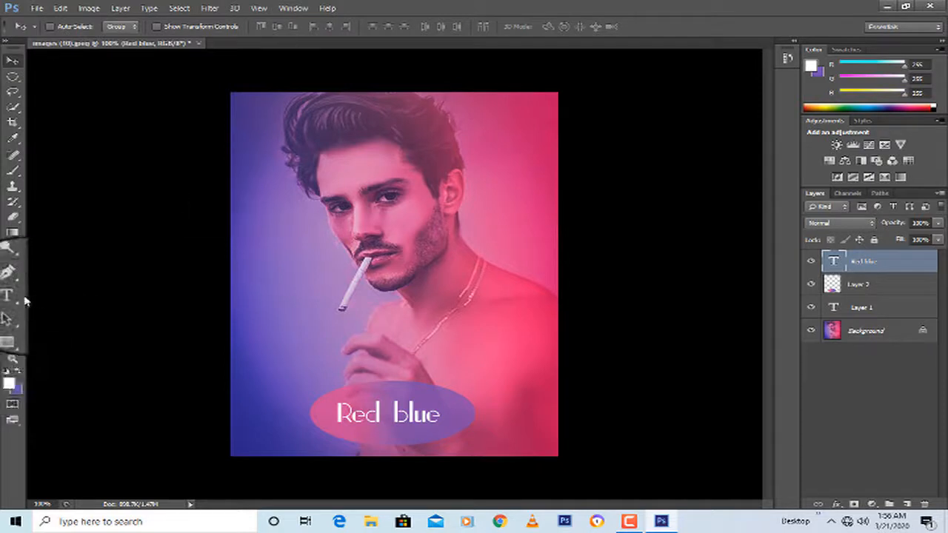
Step: Try black, red, green and a blue sampled from the portrait's background as the "Red blue" text colour
left_click(7, 295)
left_click(423, 26)
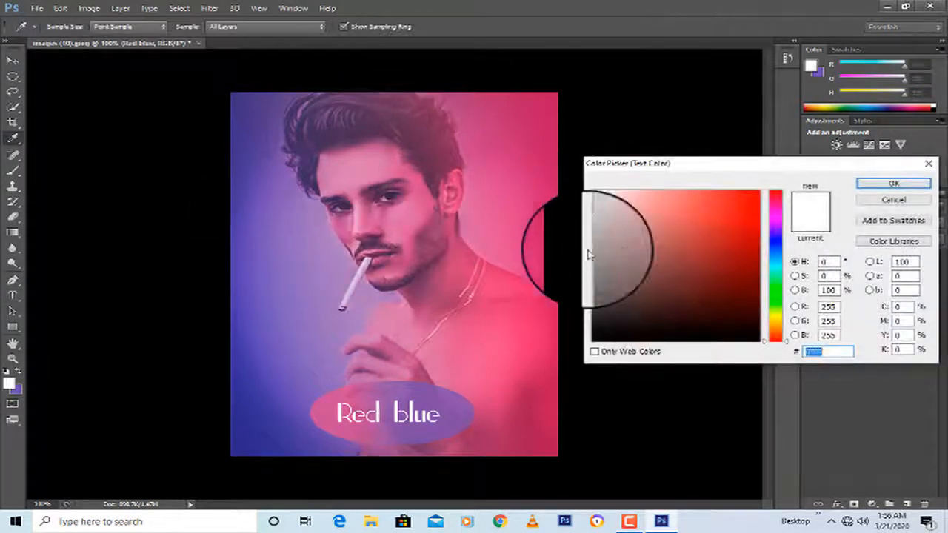
left_click(598, 322)
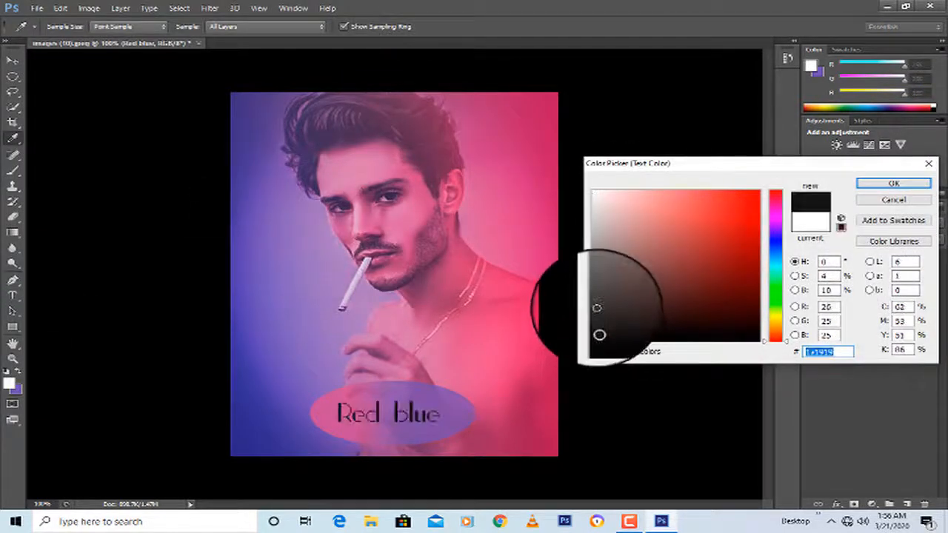
left_click(605, 336)
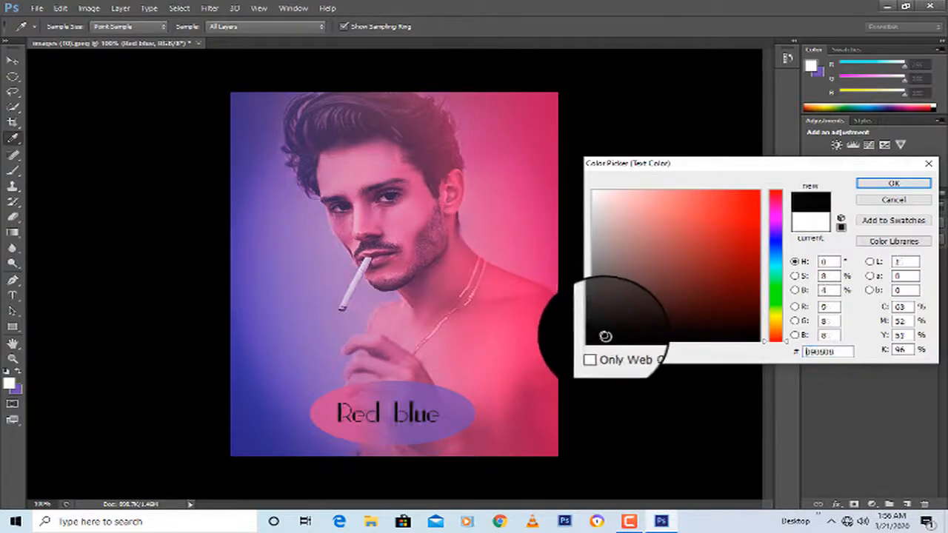
left_click_drag(605, 336, 598, 205)
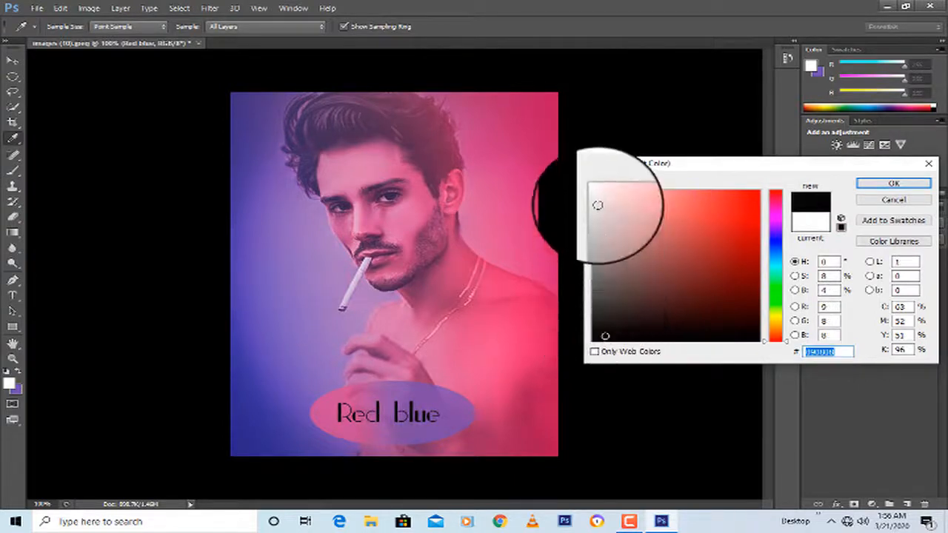
mouse_move(681, 229)
left_mouse_down()
mouse_move(681, 252)
mouse_move(674, 236)
left_mouse_up()
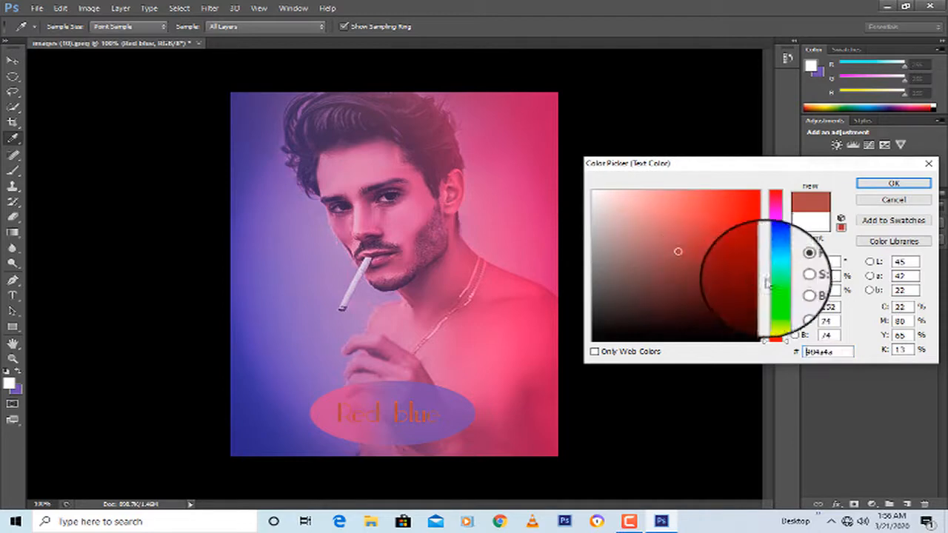
left_click_drag(687, 287, 675, 246)
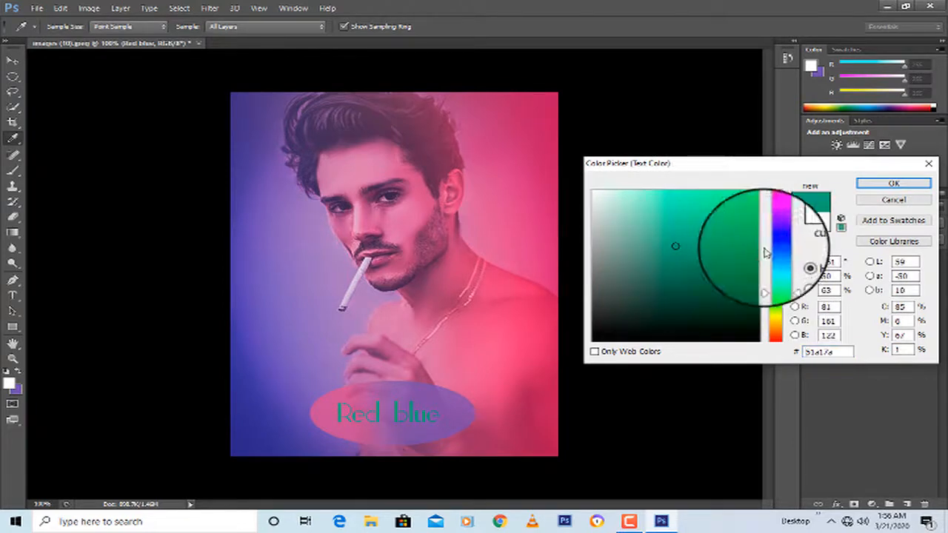
left_click_drag(775, 283, 777, 328)
left_click_drag(371, 310, 238, 145)
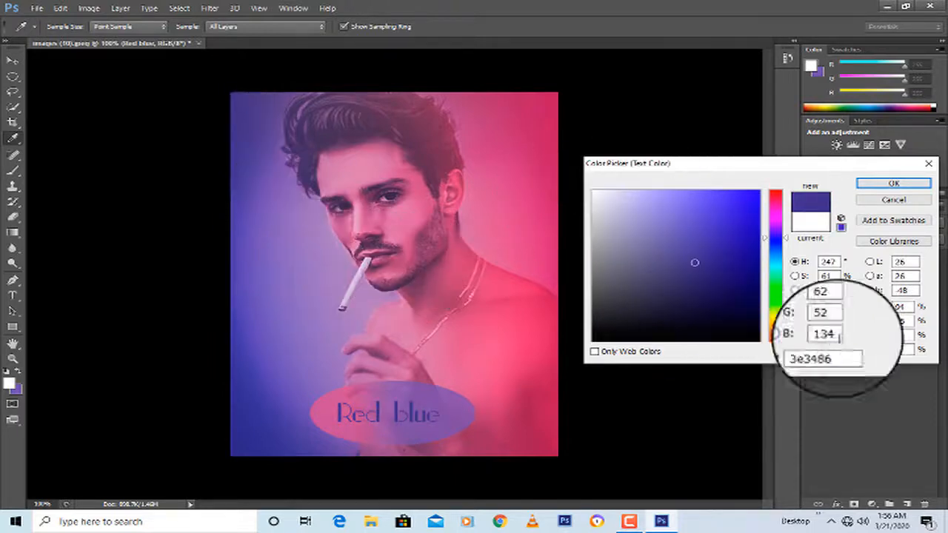
Step: Set the "Red blue" text colour to near-white and accept it
left_click(837, 348)
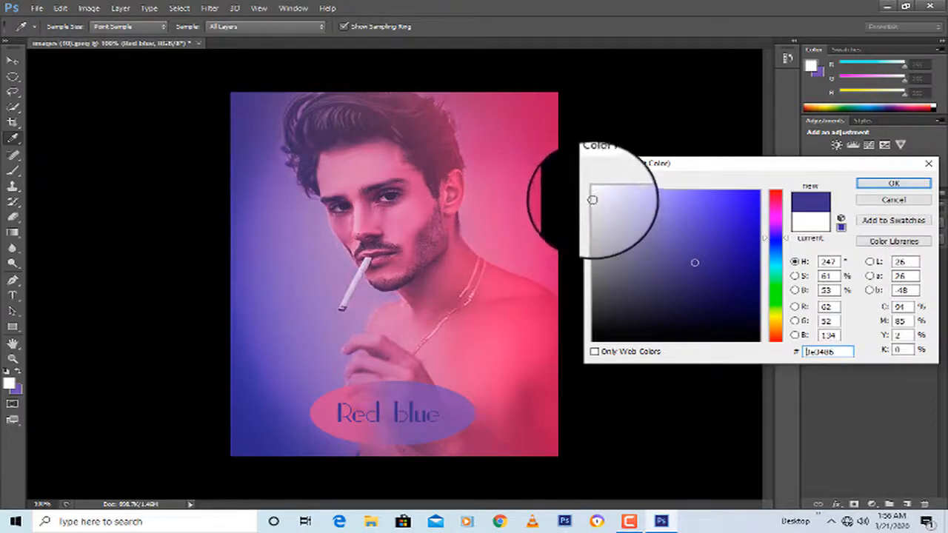
left_click(593, 199)
left_click(883, 190)
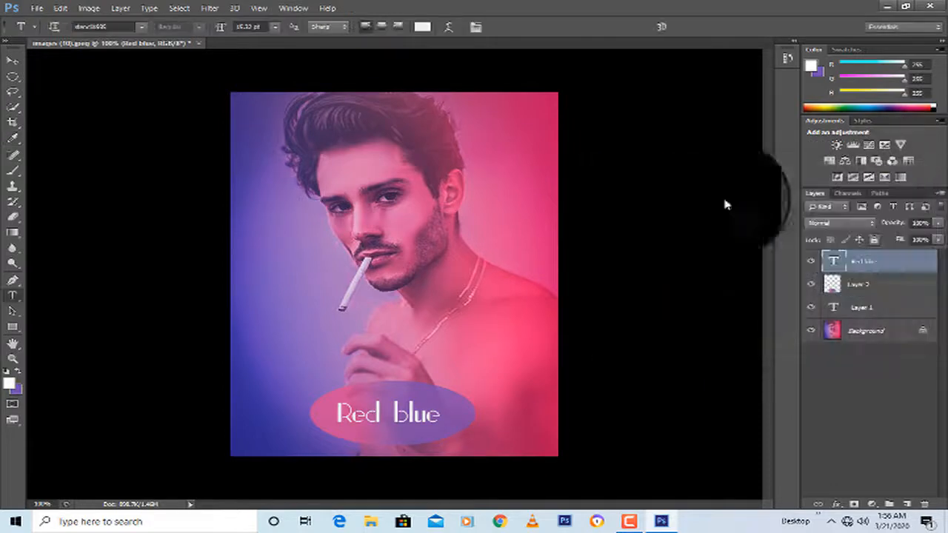
Step: Draw a rectangular selection slightly inside the image edges and invert it to select a thin border
left_click_drag(14, 77, 45, 88)
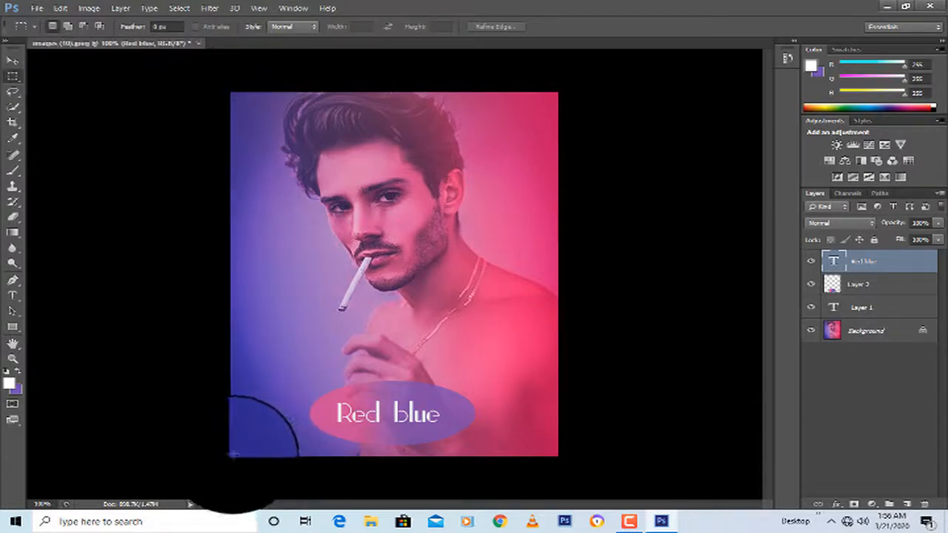
left_click_drag(233, 455, 552, 93)
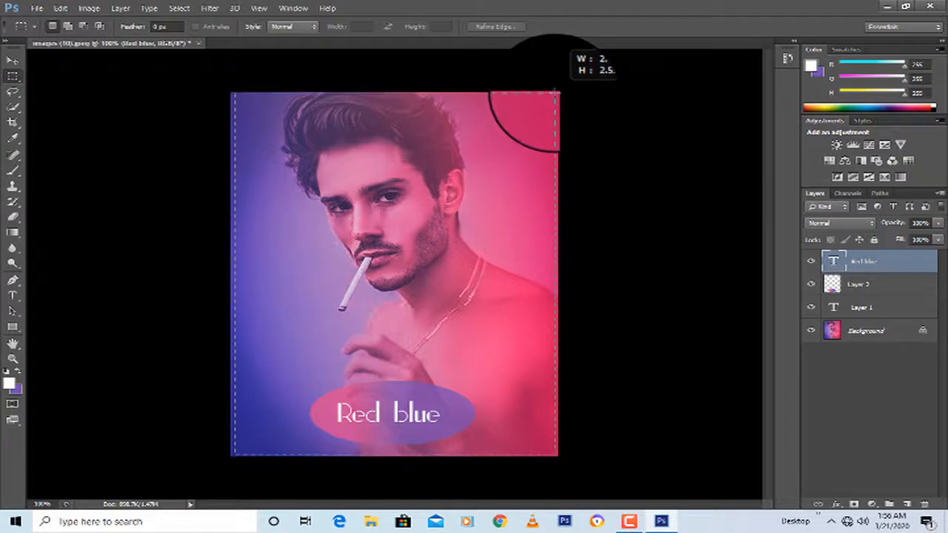
left_click_drag(552, 93, 553, 93)
right_click(531, 112)
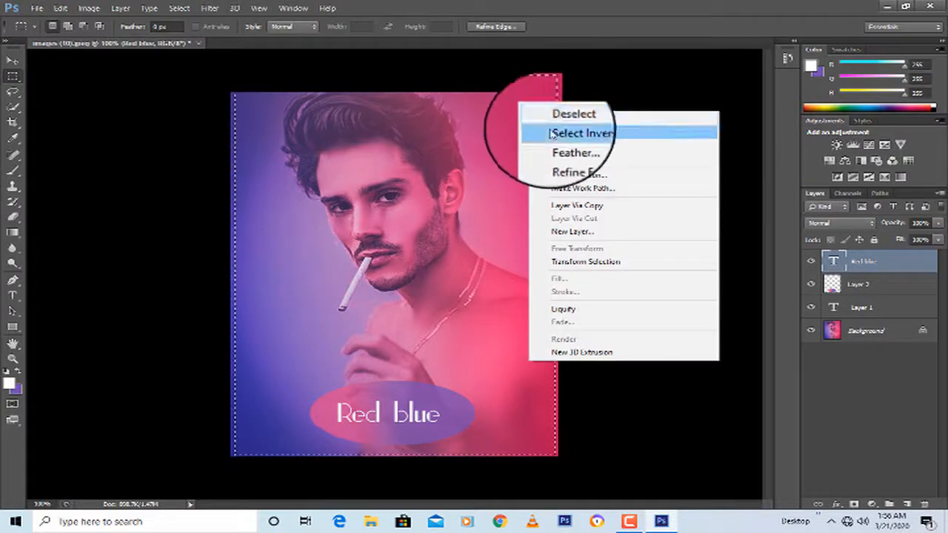
left_click(530, 131)
Step: Fill the selected border on the Background layer with white, then deselect
left_click(871, 333)
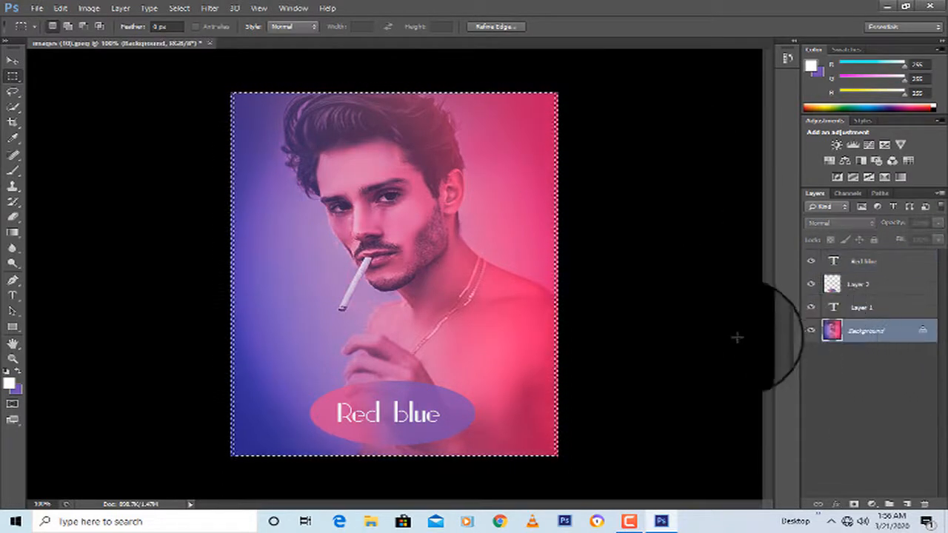
key("Delete")
left_click(412, 121)
right_click(474, 149)
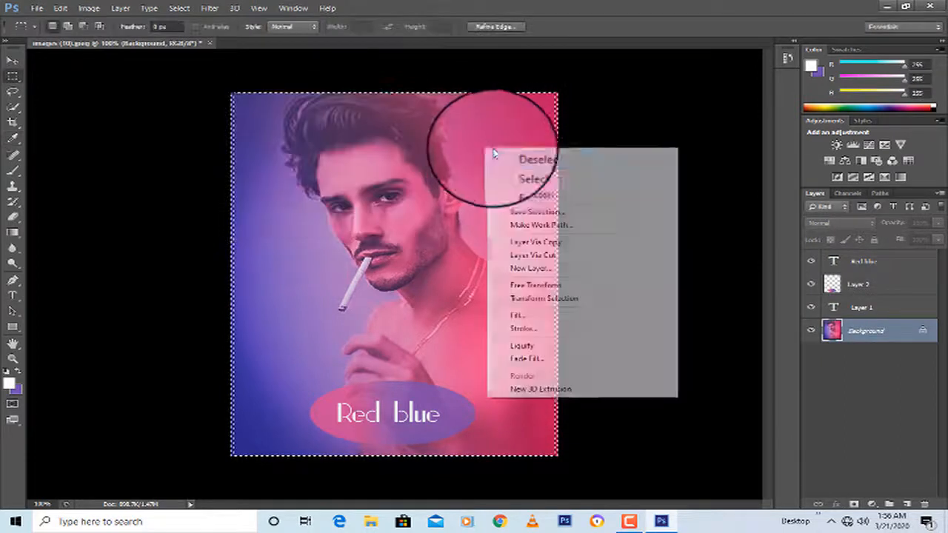
left_click(518, 159)
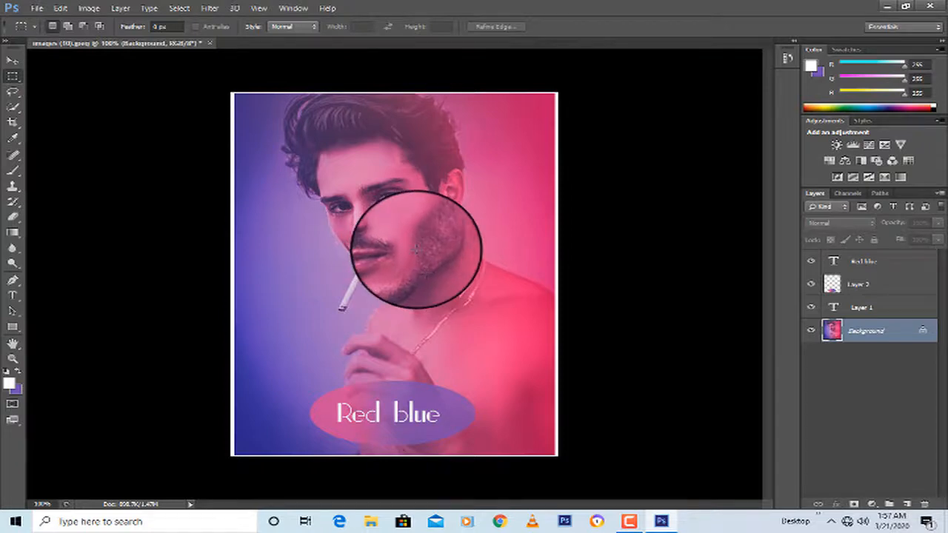
Step: Save the finished image as a JPEG named images (10) in New folder and close the document
key("ctrl+shift+s")
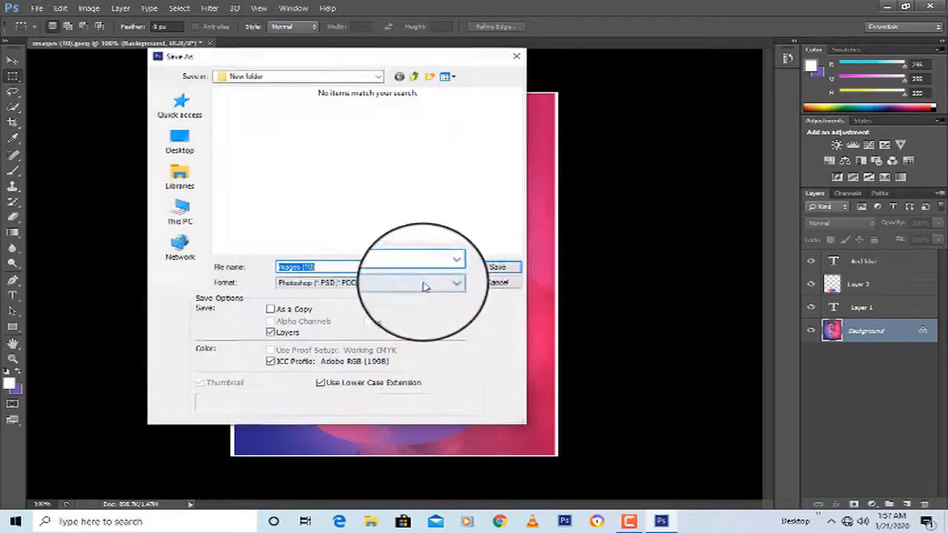
left_click(425, 283)
left_click(425, 363)
left_click(495, 268)
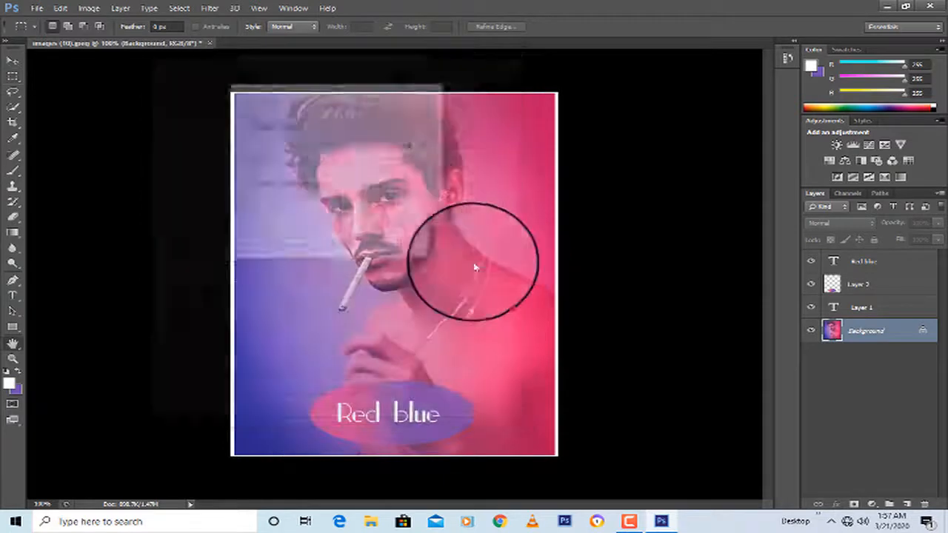
left_click(413, 109)
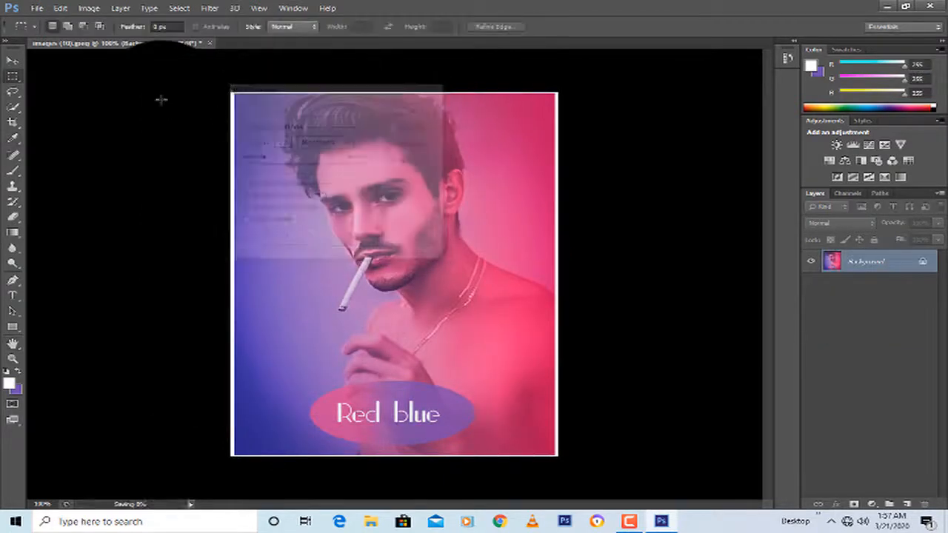
left_click(210, 44)
left_click(460, 206)
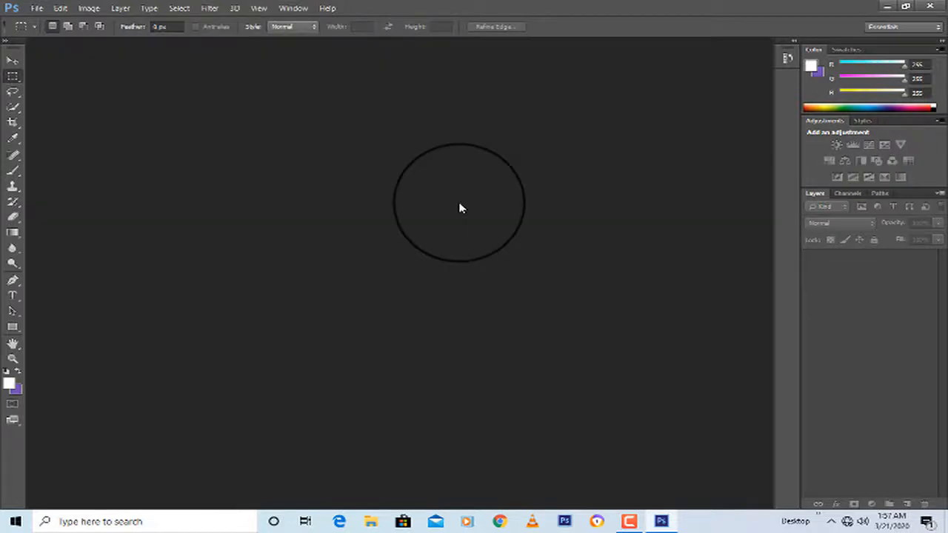
Step: Browse the image files in New folder through the Open dialog, then leave it without opening a file
double_click(415, 245)
scroll(385, 237, "down", 5)
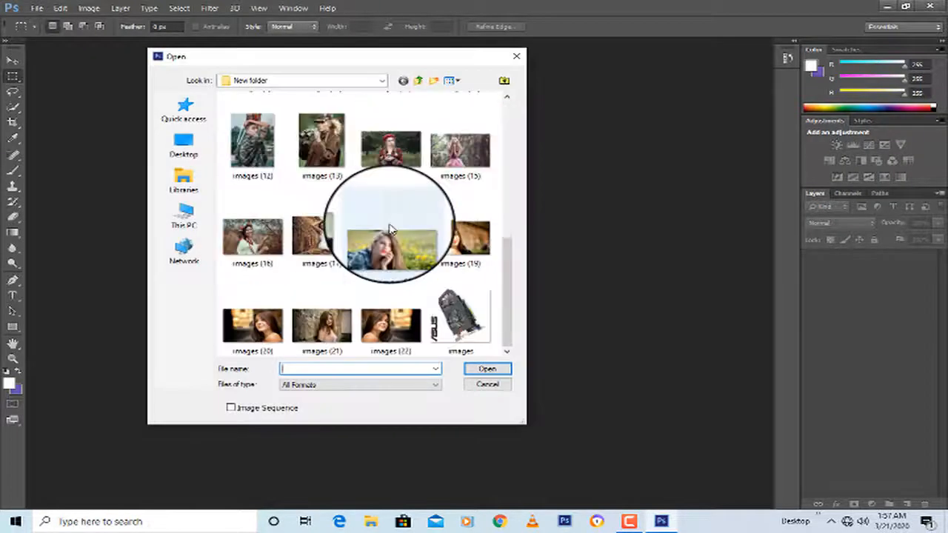
scroll(376, 250, "up", 5)
scroll(375, 250, "down", 5)
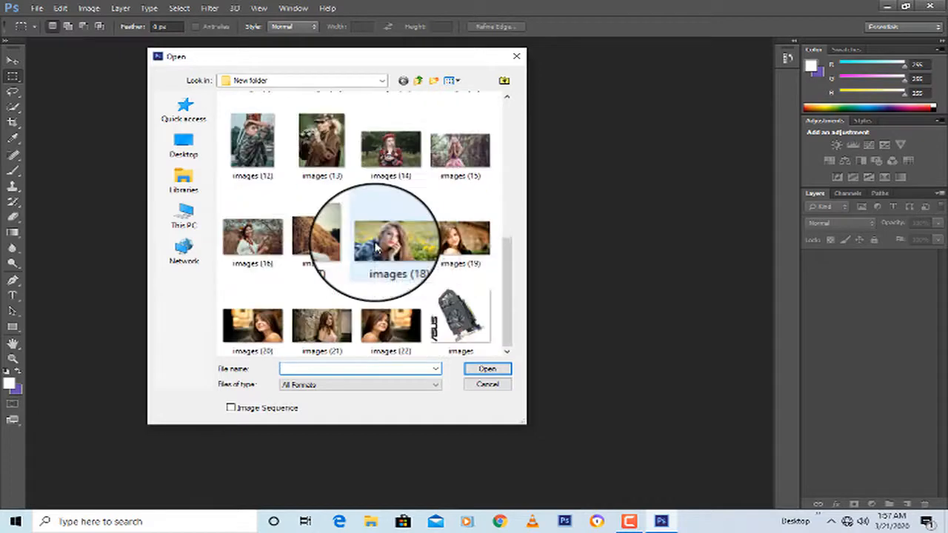
scroll(375, 250, "up", 5)
scroll(375, 222, "down", 5)
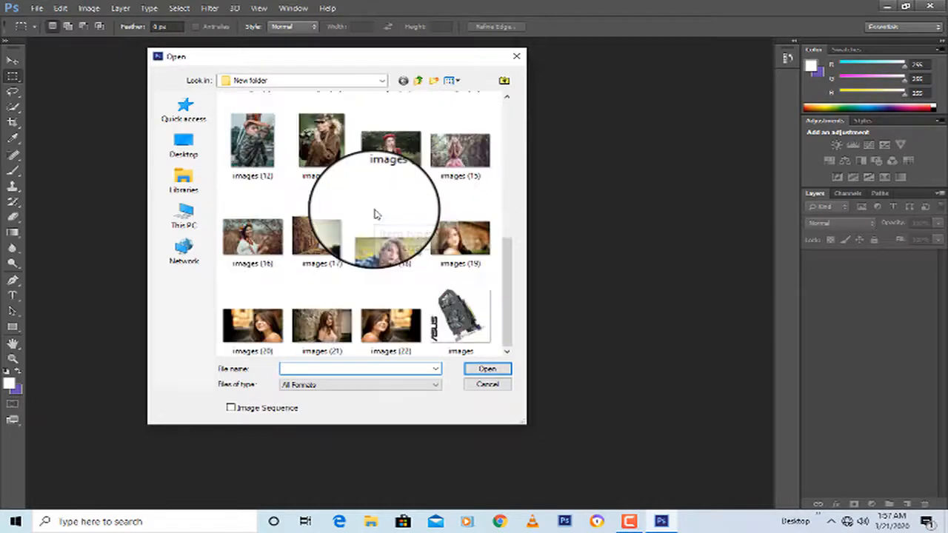
scroll(376, 215, "up", 5)
scroll(376, 215, "down", 5)
scroll(375, 214, "up", 5)
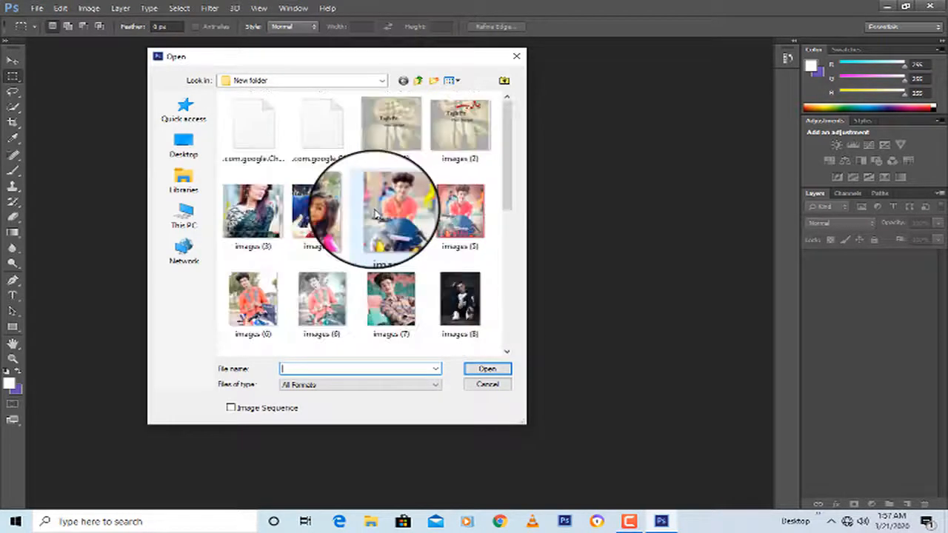
scroll(376, 214, "down", 5)
scroll(376, 214, "up", 5)
scroll(375, 215, "down", 3)
scroll(376, 214, "up", 5)
left_click(487, 384)
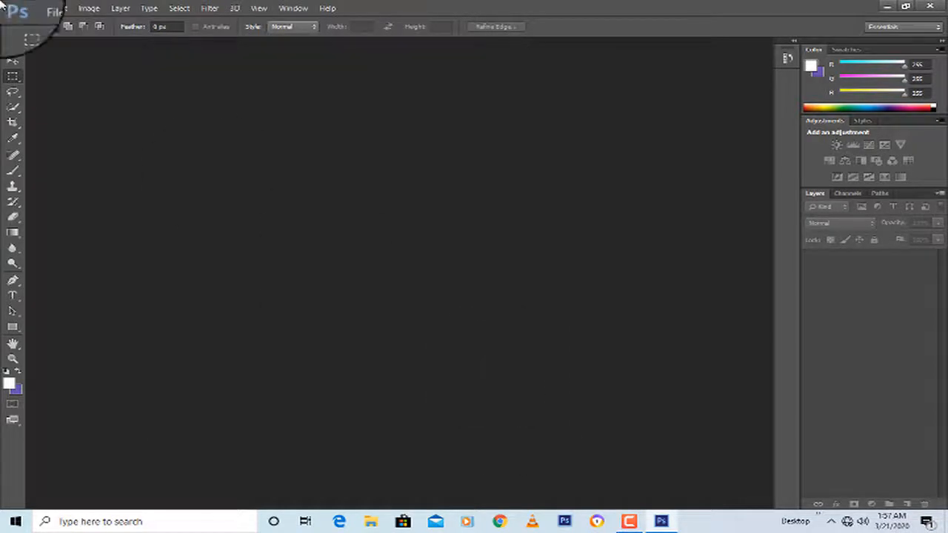
left_click(30, 9)
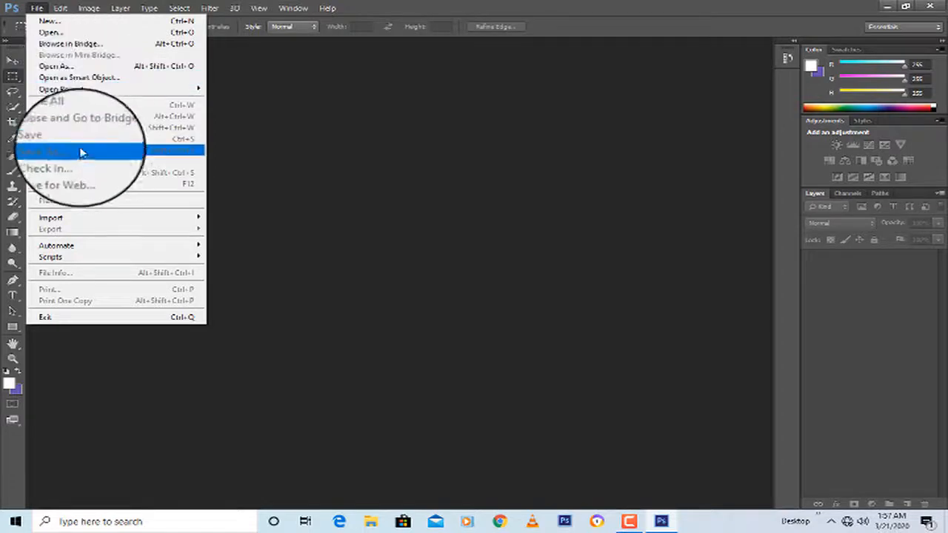
Step: Browse New folder, Desktop and Libraries in the Open dialog for the edited portrait
left_click(74, 32)
scroll(425, 228, "down", 3)
scroll(425, 228, "up", 3)
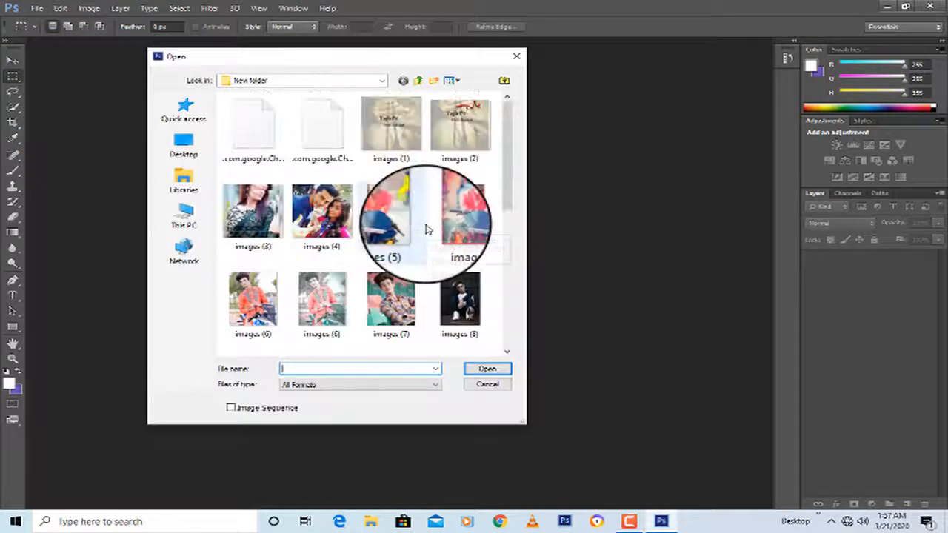
scroll(426, 228, "down", 3)
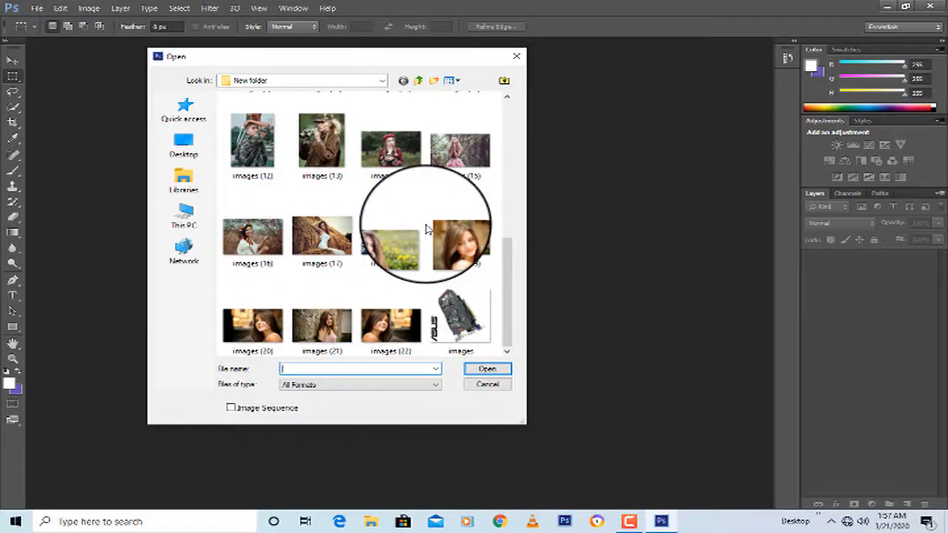
scroll(426, 229, "up", 5)
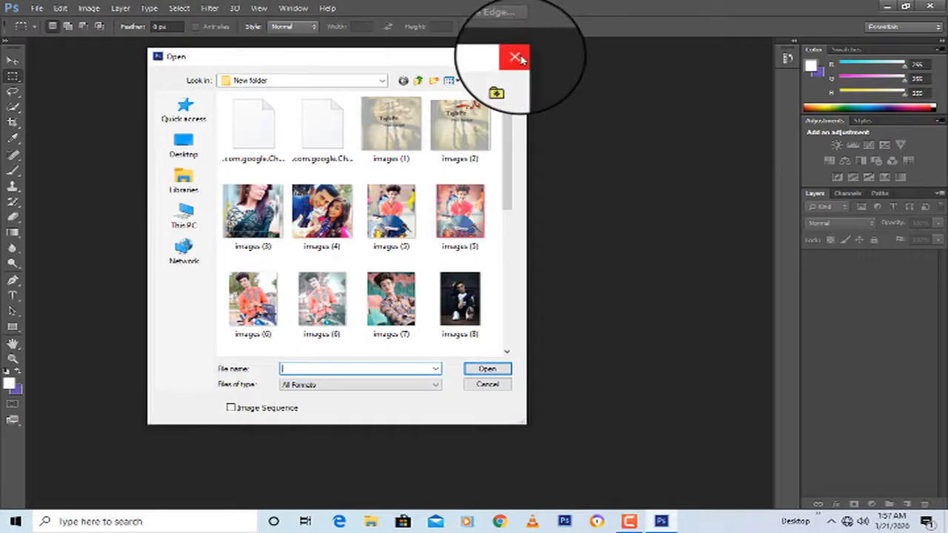
left_click(195, 159)
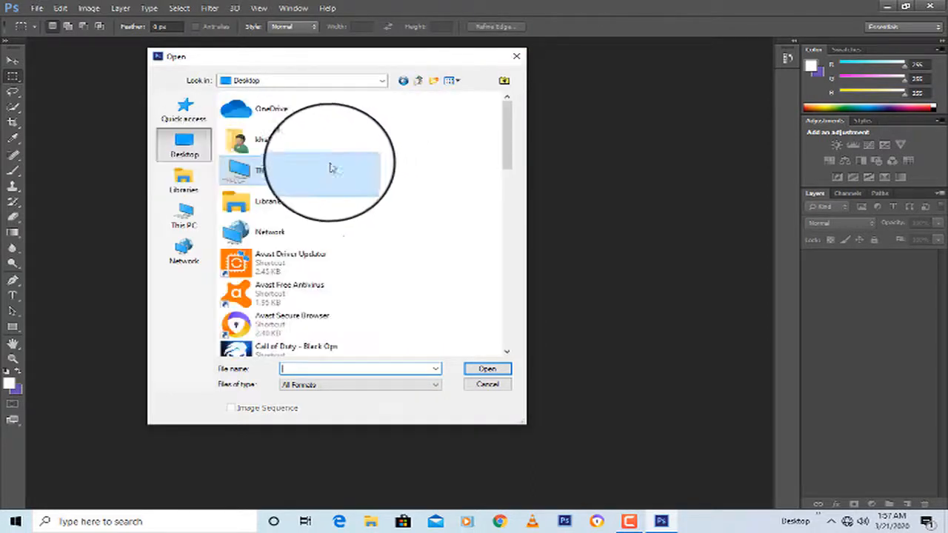
scroll(282, 169, "down", 10)
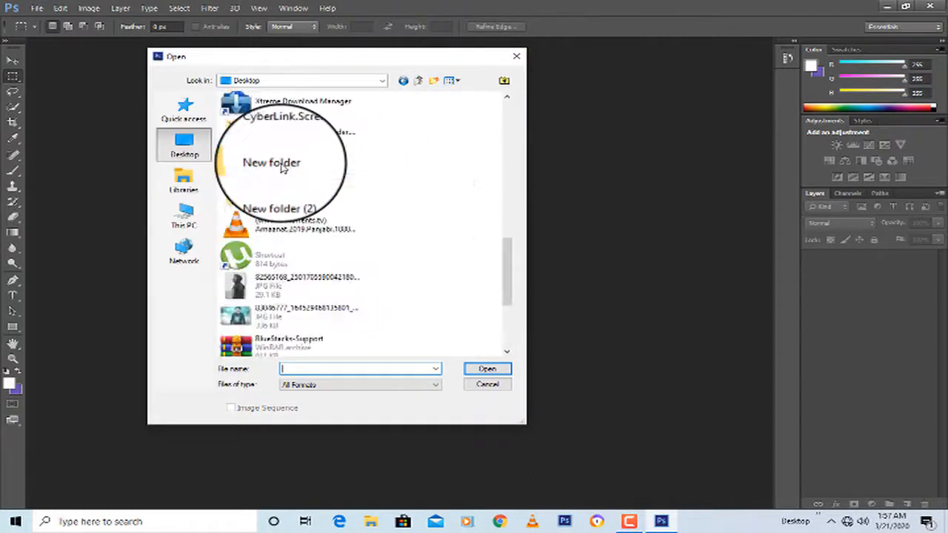
scroll(281, 169, "up", 10)
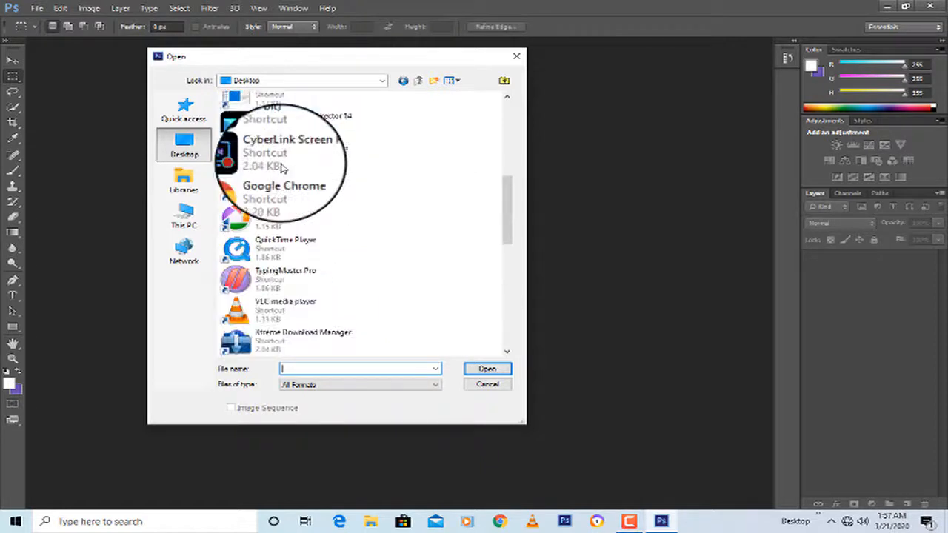
left_click(200, 177)
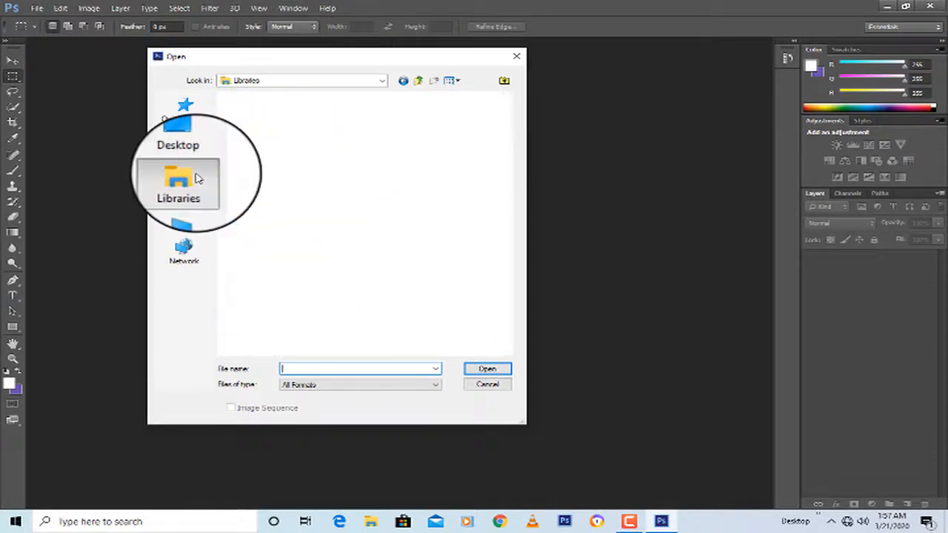
Step: Go to New folder on Local Disk (G:) through This PC and open the red-and-blue images (10) JPEG in Camera Raw
left_click(189, 213)
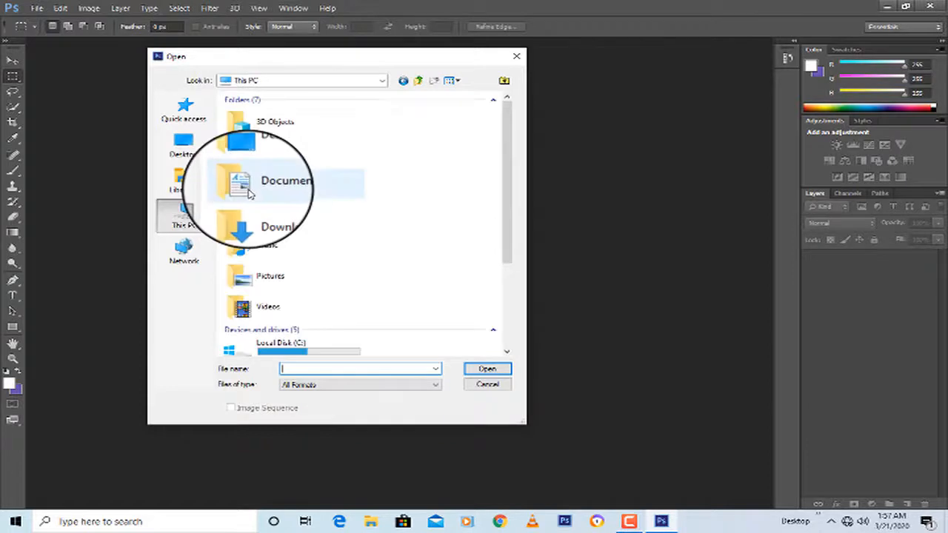
scroll(251, 194, "down", 4)
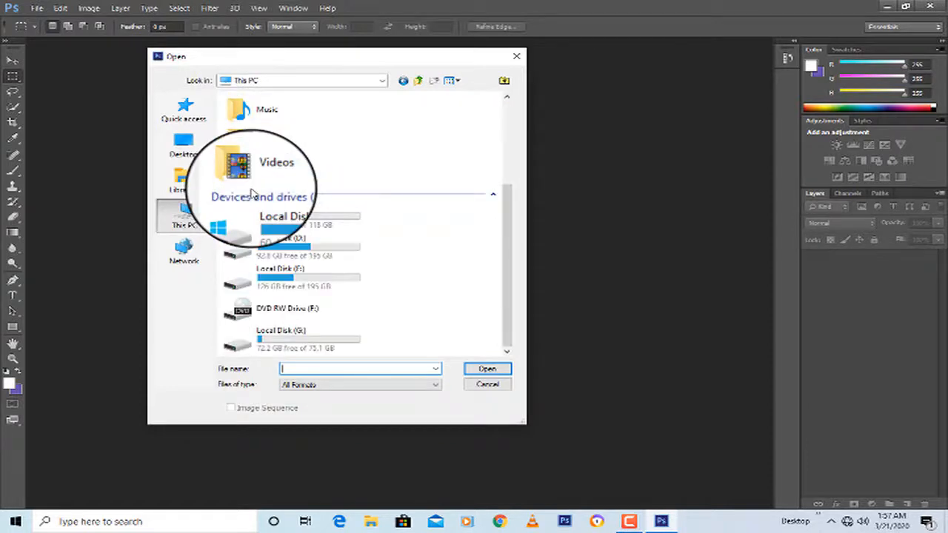
double_click(316, 342)
double_click(263, 131)
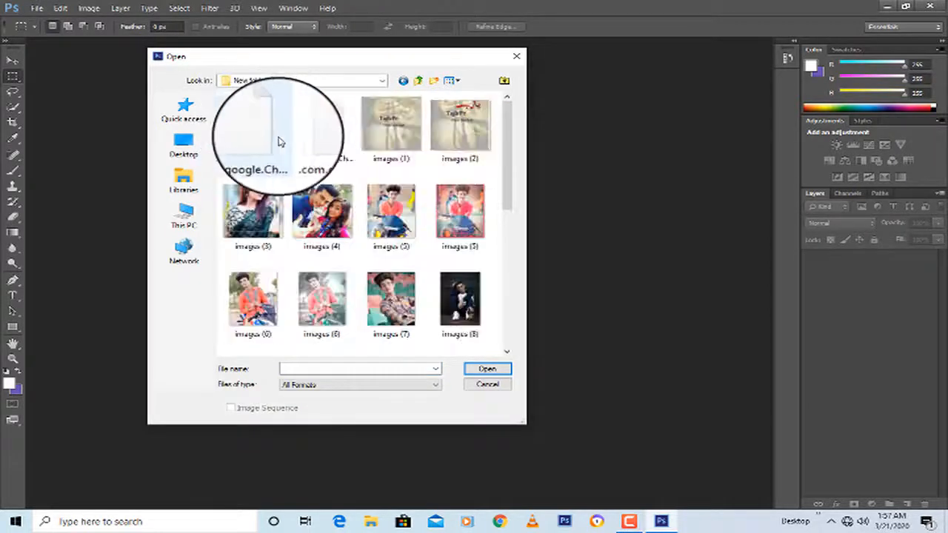
scroll(288, 151, "down", 5)
scroll(288, 150, "up", 5)
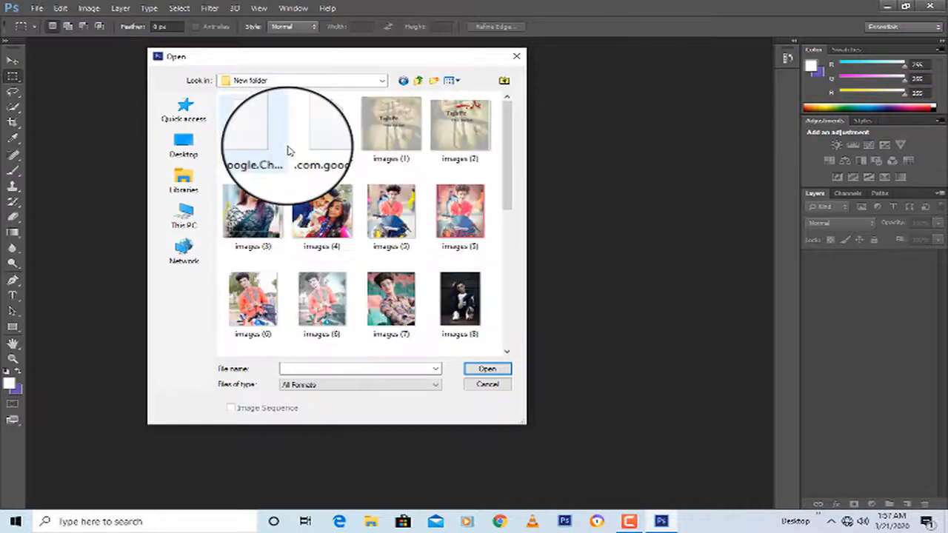
scroll(385, 121, "down", 5)
scroll(385, 121, "up", 4)
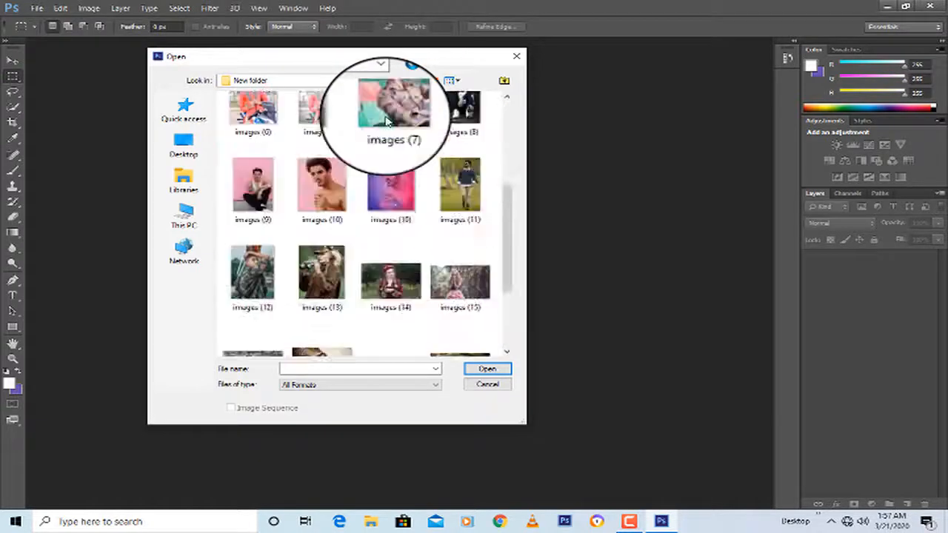
scroll(386, 121, "down", 3)
scroll(385, 120, "up", 2)
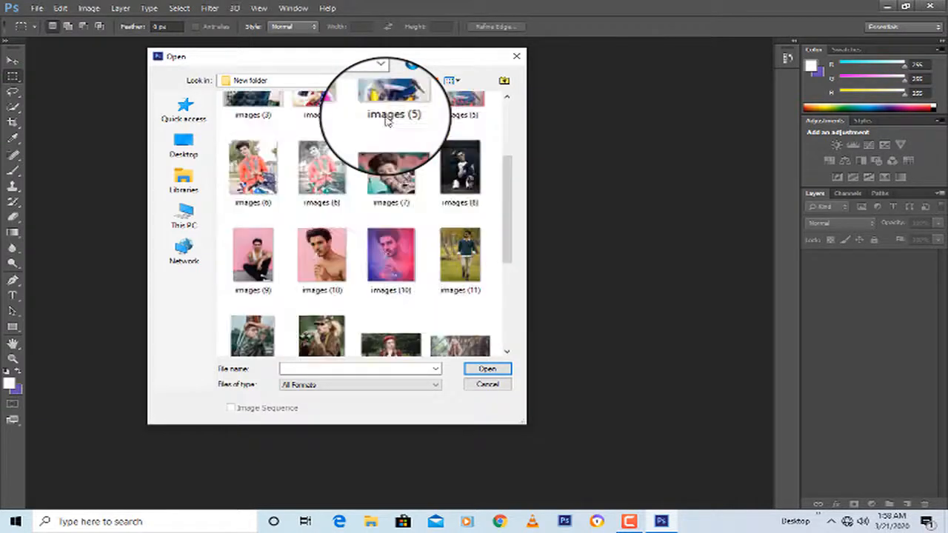
double_click(388, 279)
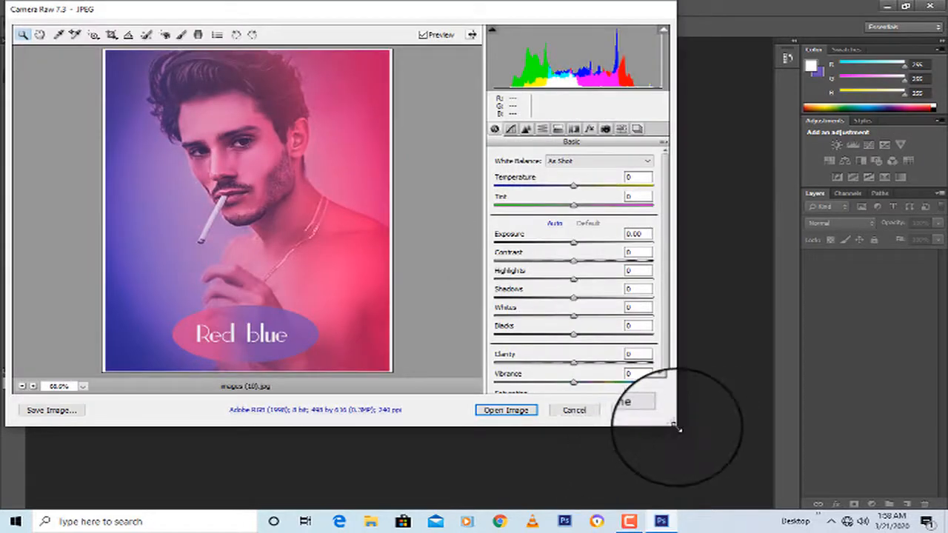
Step: Enlarge the Camera Raw window and set Shadows +77, Blacks +20, Clarity +35, Vibrance +2 and Temperature +3, shifting Tint towards green
left_click_drag(675, 425, 946, 481)
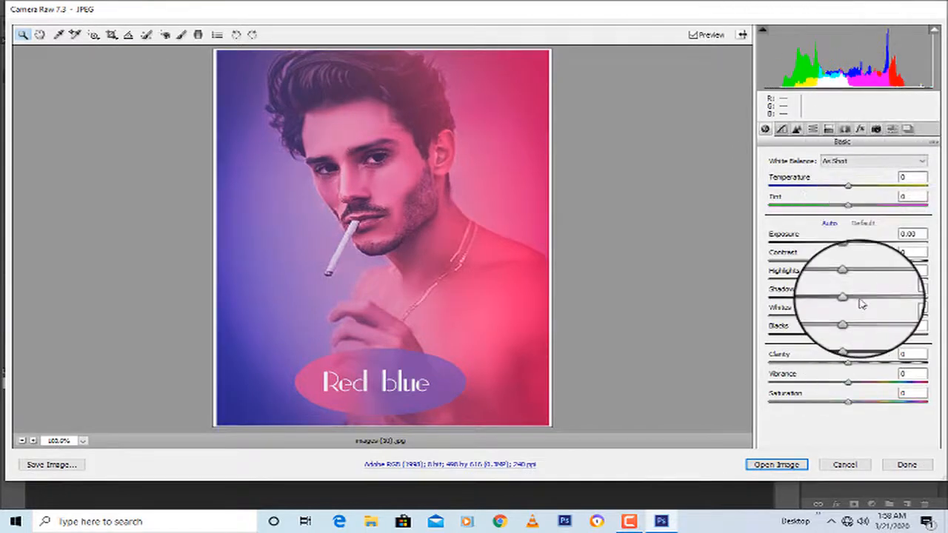
left_click_drag(861, 302, 914, 310)
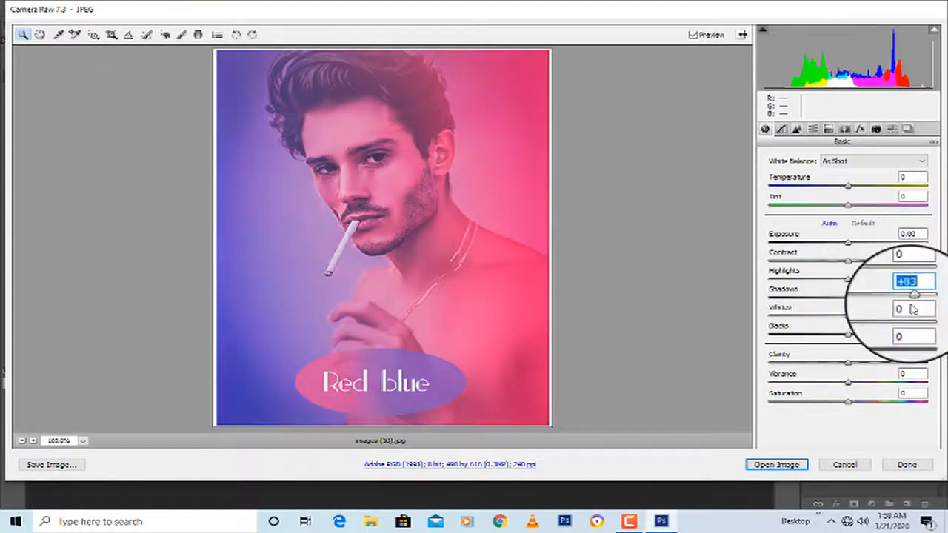
left_click_drag(846, 335, 866, 357)
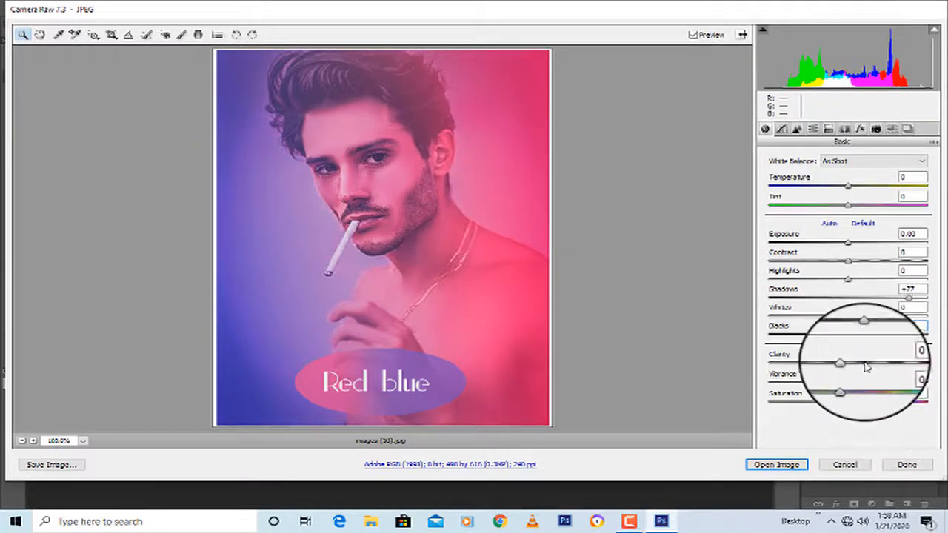
left_click_drag(871, 363, 857, 384)
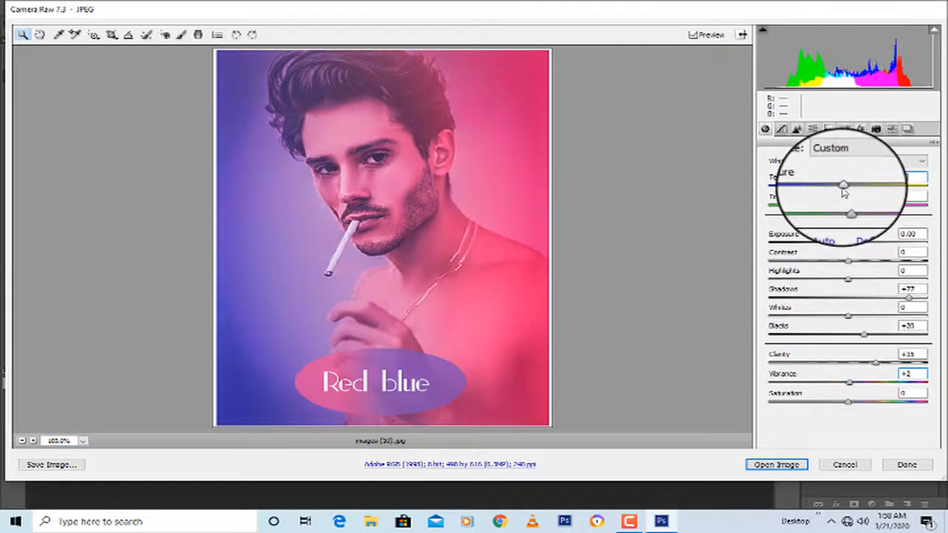
left_click_drag(844, 193, 816, 219)
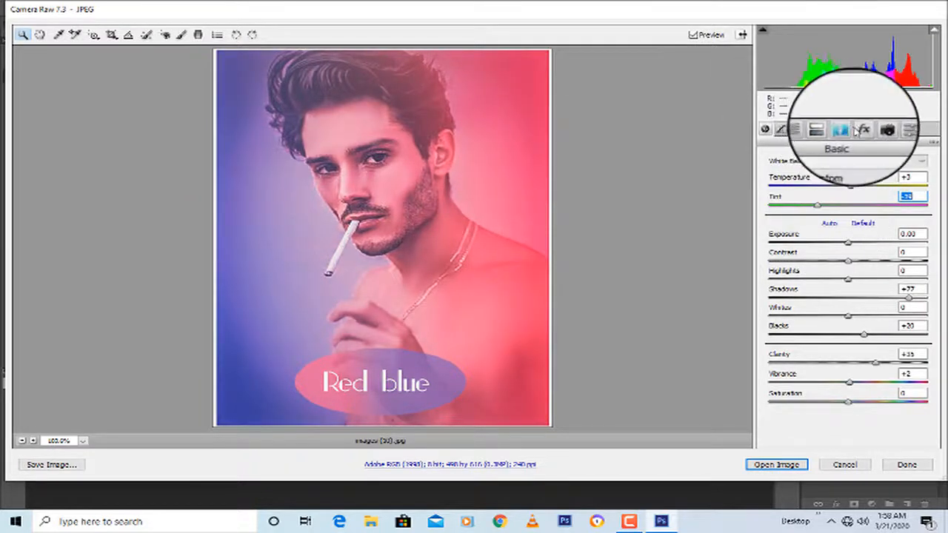
Step: Add a post-crop vignette with amount -15 and open the image in Photoshop, accepting the profile mismatch choice
left_click(859, 130)
mouse_move(846, 278)
left_mouse_down()
mouse_move(824, 294)
mouse_move(841, 293)
left_mouse_up()
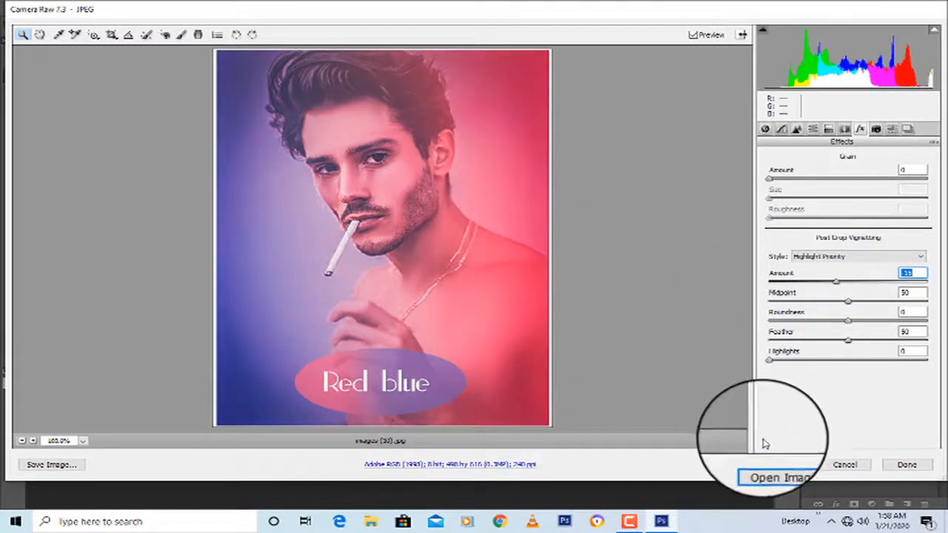
left_click(776, 464)
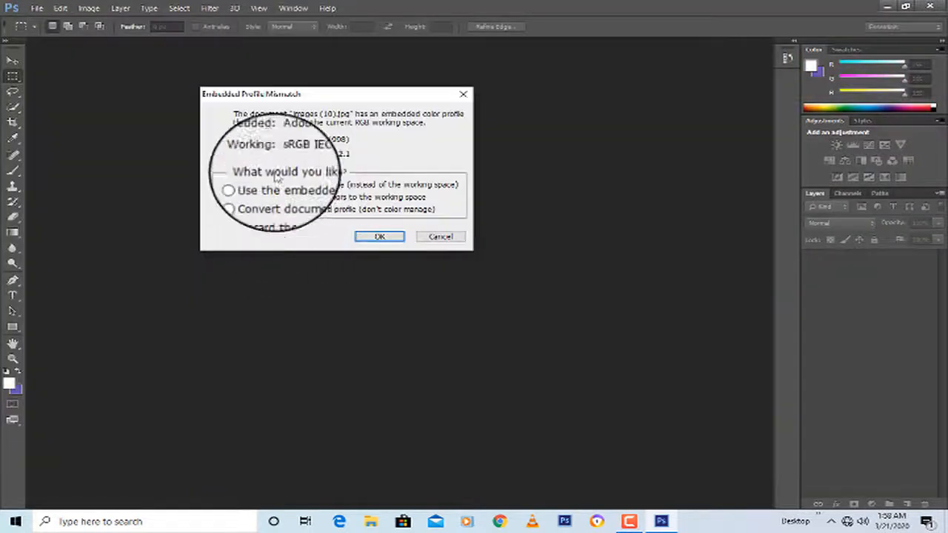
left_click(378, 236)
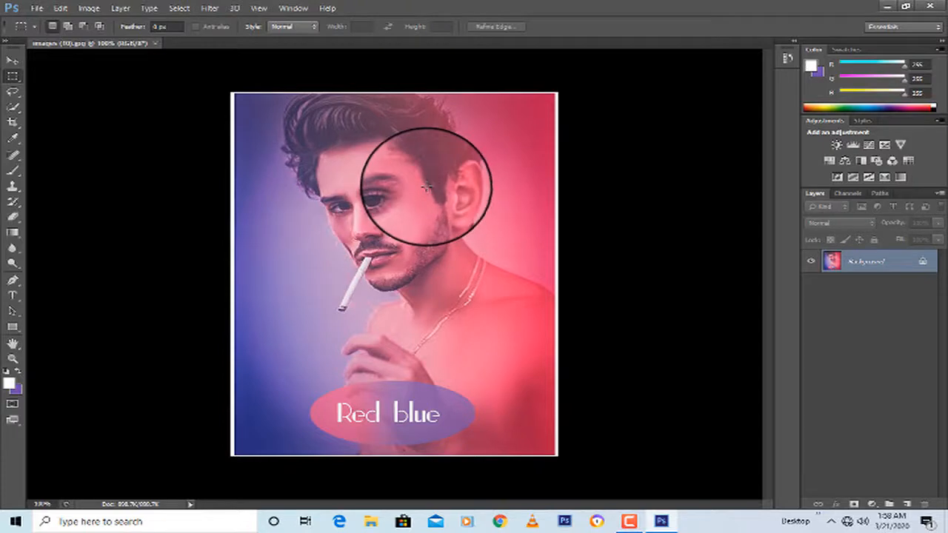
Step: Save the image as JPEG images (10) in New folder, replacing the existing file, and close the document
key("ctrl+shift+s")
left_click(413, 283)
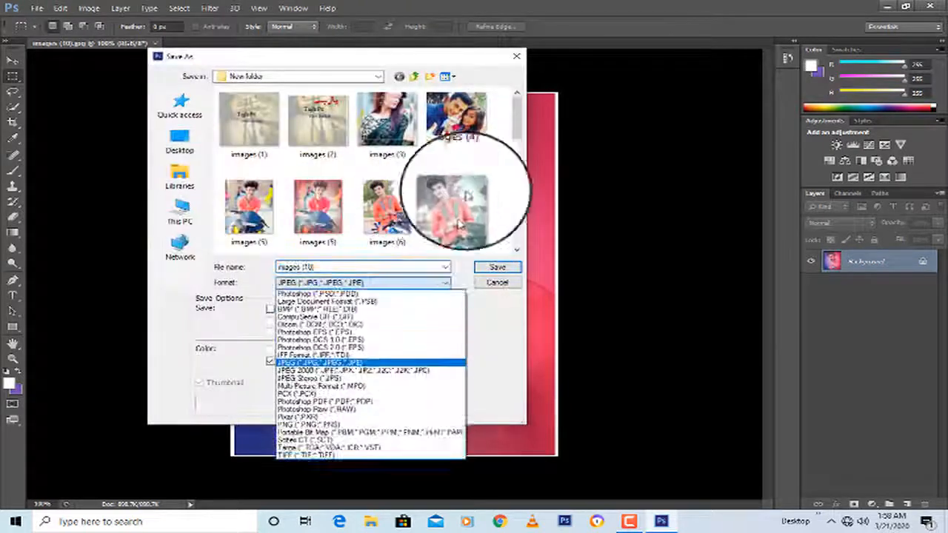
left_click(385, 362)
left_click(496, 266)
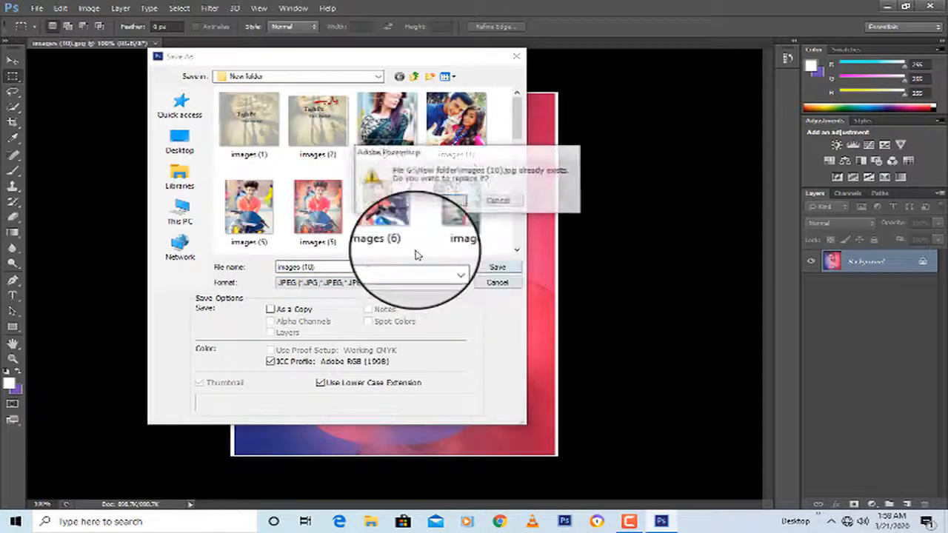
left_click(442, 202)
left_click(404, 107)
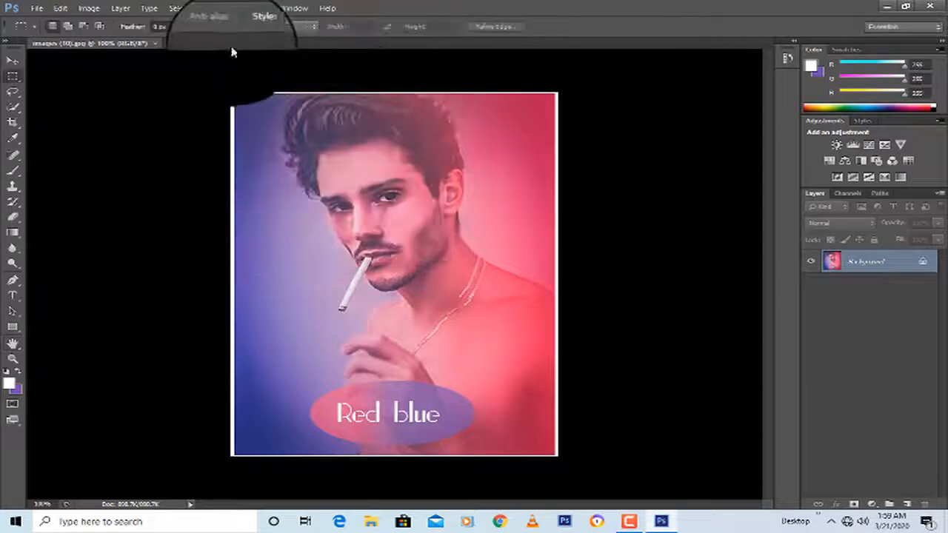
left_click(154, 43)
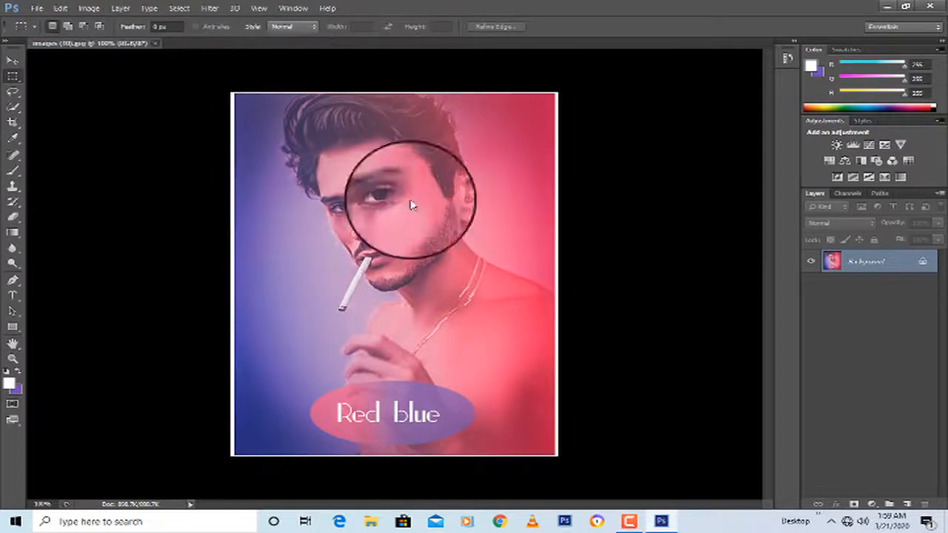
Step: Switch to File Explorer and open the edited images (10).jpg from New folder on Local Disk (G:) in Photos
left_click(887, 7)
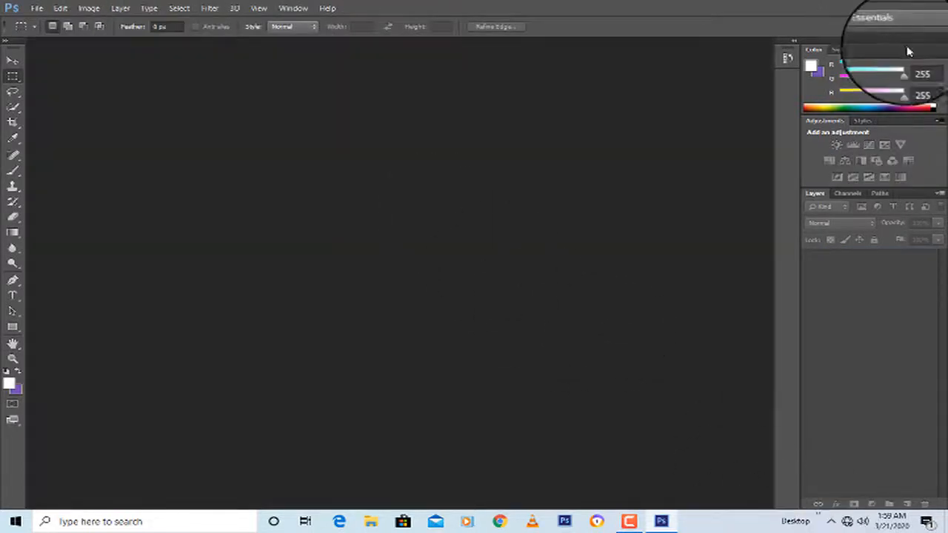
key("super+e")
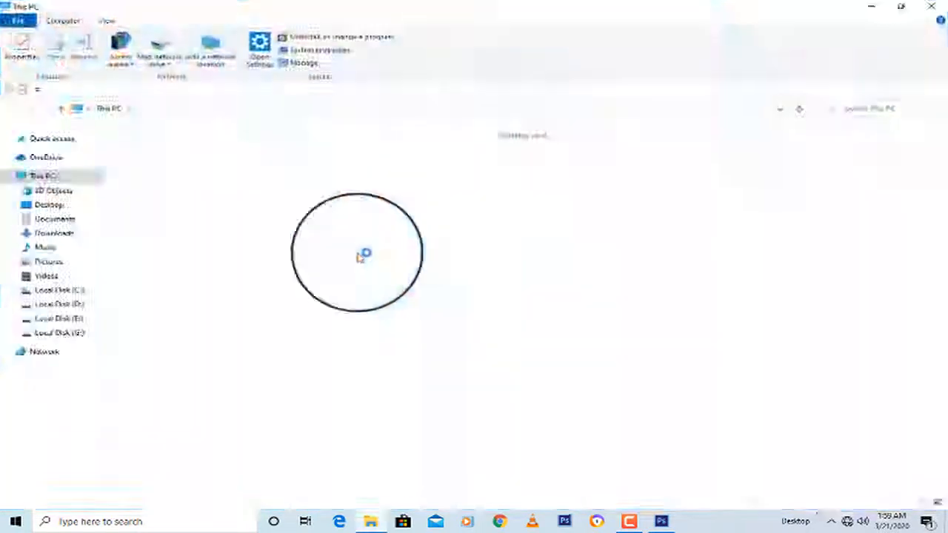
left_click(252, 298)
key("Return")
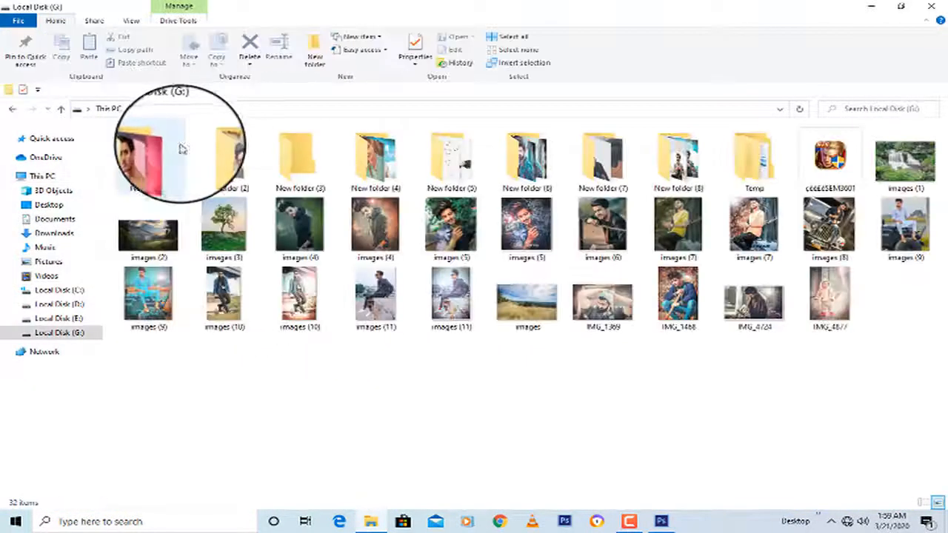
double_click(176, 154)
scroll(449, 271, "down", 5)
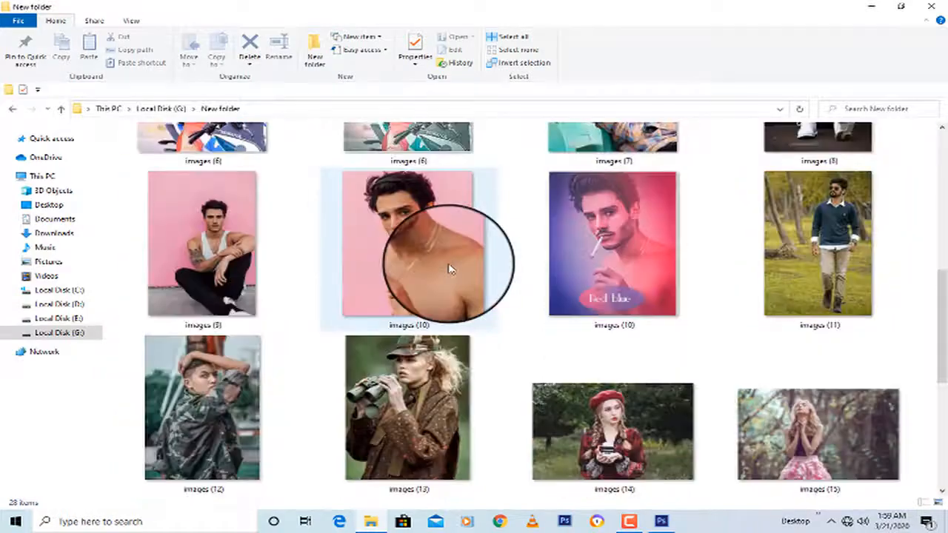
left_click(602, 271)
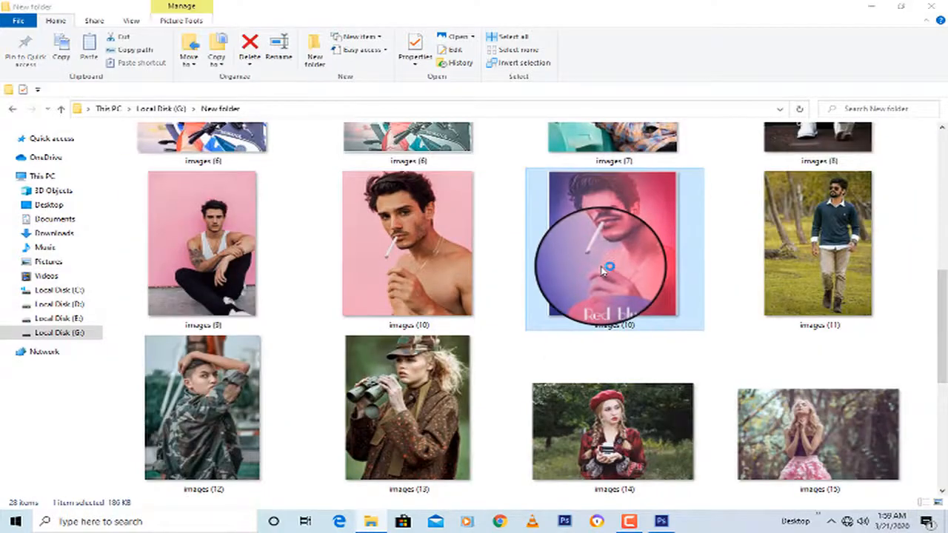
double_click(602, 271)
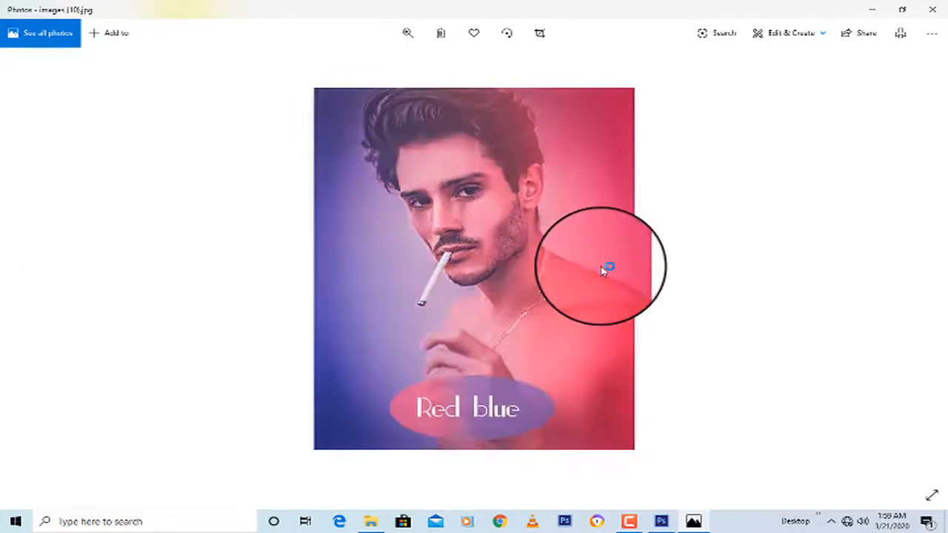
Step: Compare the edited portrait with the original images (10).jpeg by alternating between them, then close the viewer
key("Left")
key("Right")
key("Left")
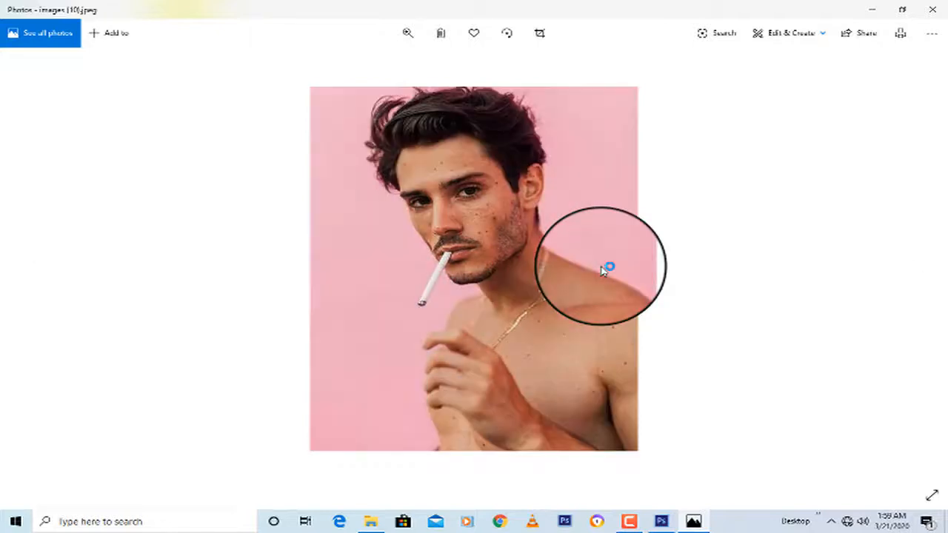
key("Right")
key("Left")
key("Right")
key("Left")
key("Right")
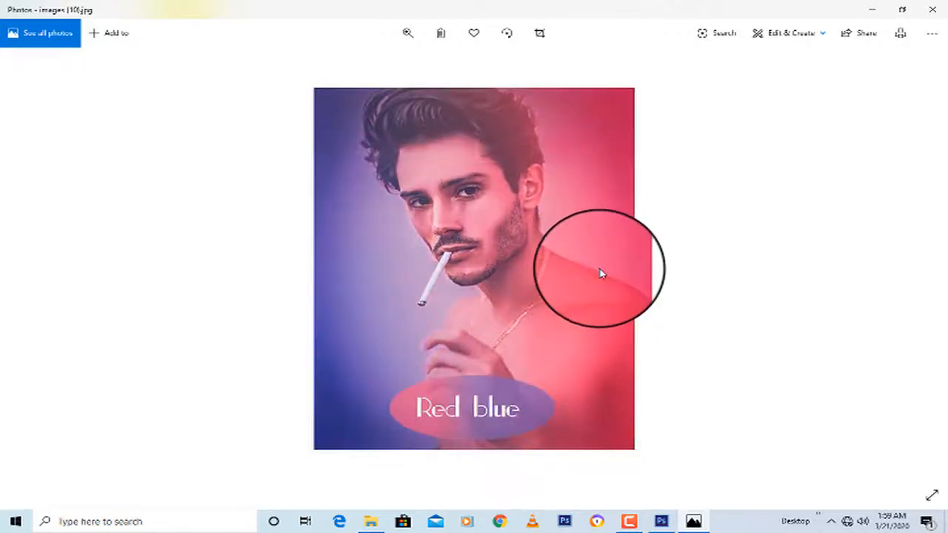
key("Left")
key("Right")
key("Left")
key("Right")
key("Left")
key("Right")
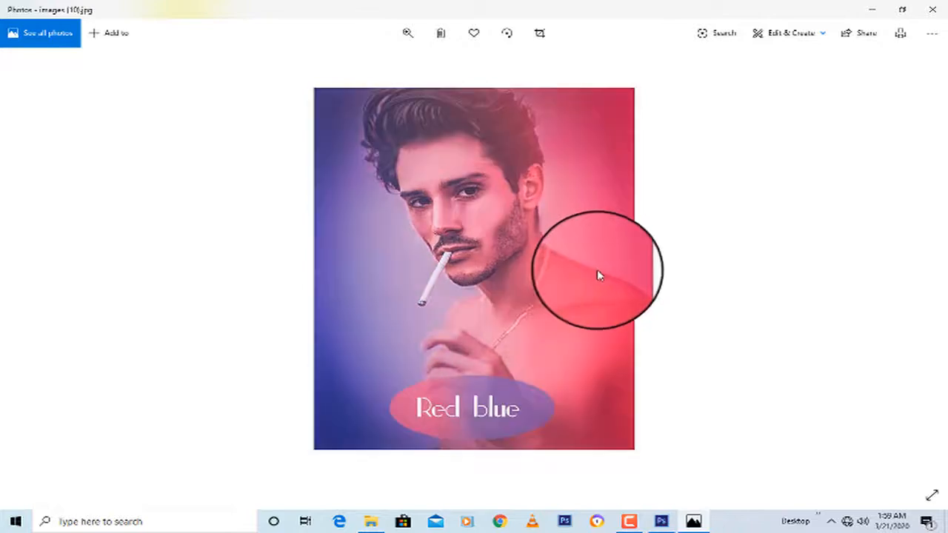
left_click(925, 15)
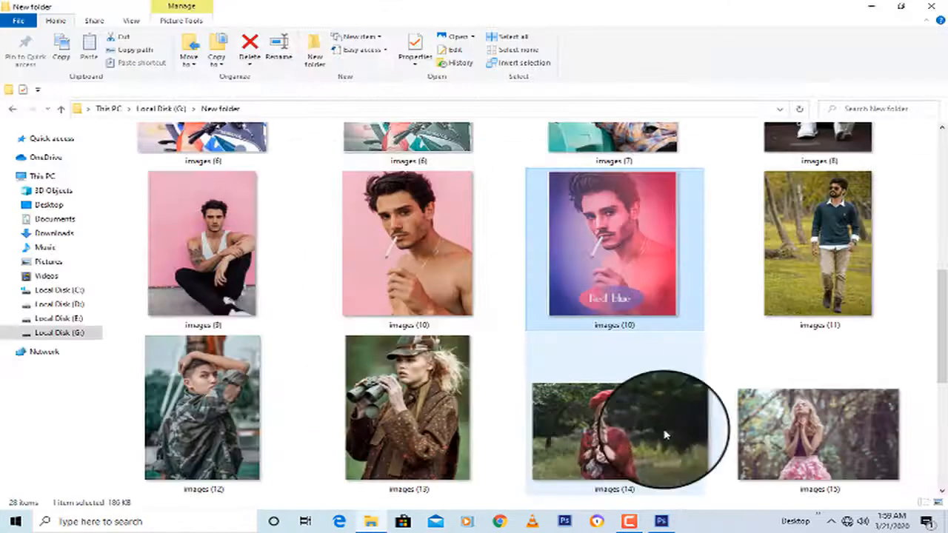
left_click(636, 522)
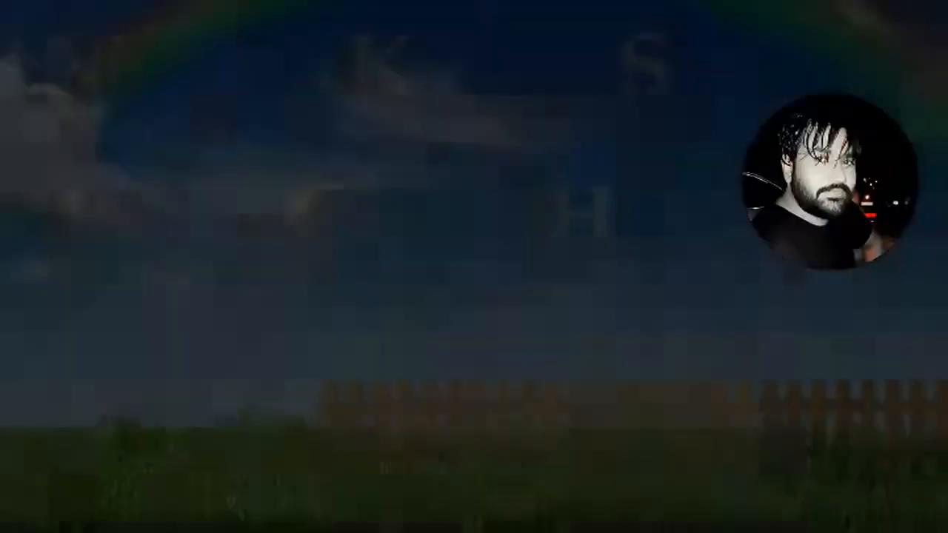